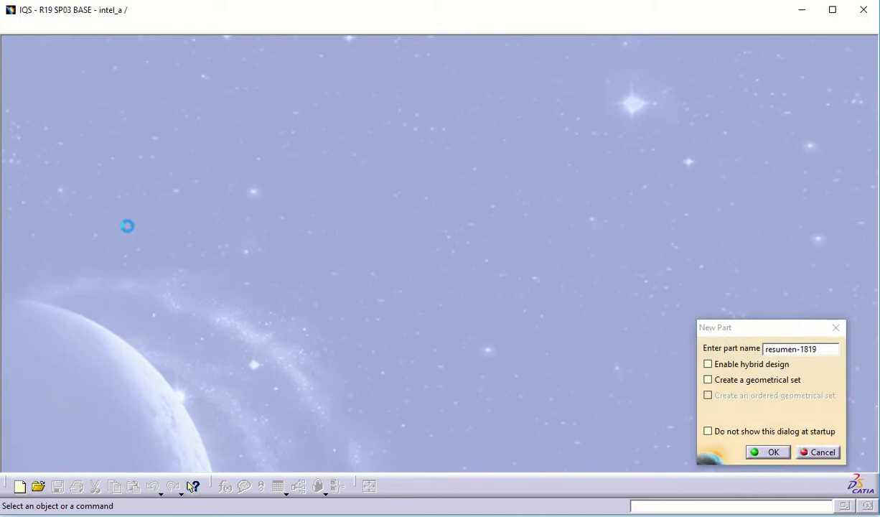
Create the part resumen-1819 and browse to DAO > IPAO_concentrado > IPAO_S19-S20-ejercicios-repaso as its save location.
{"action": "left_click", "coordinate": [764, 452]}
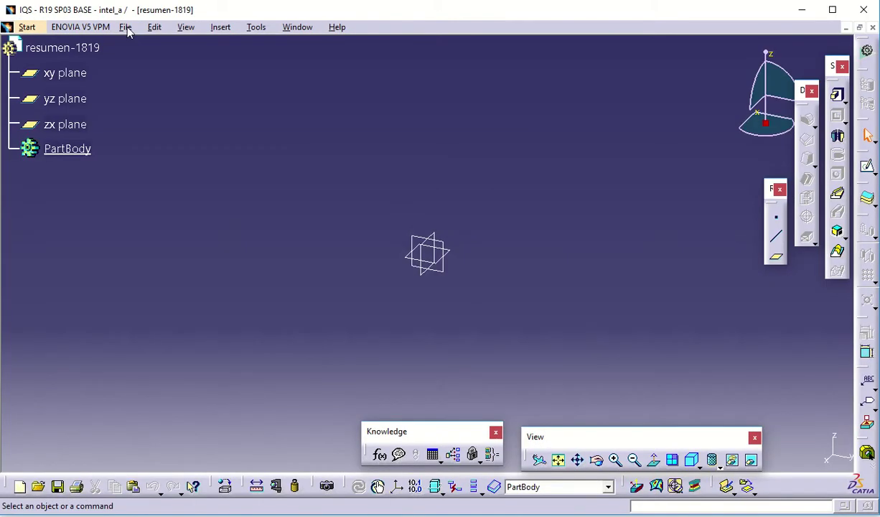
{"action": "left_click", "coordinate": [126, 28]}
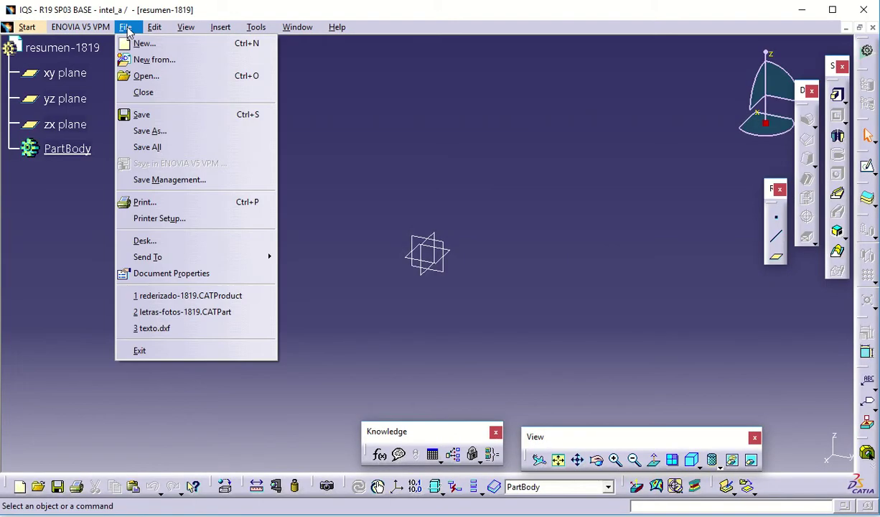
{"action": "left_click", "coordinate": [160, 132]}
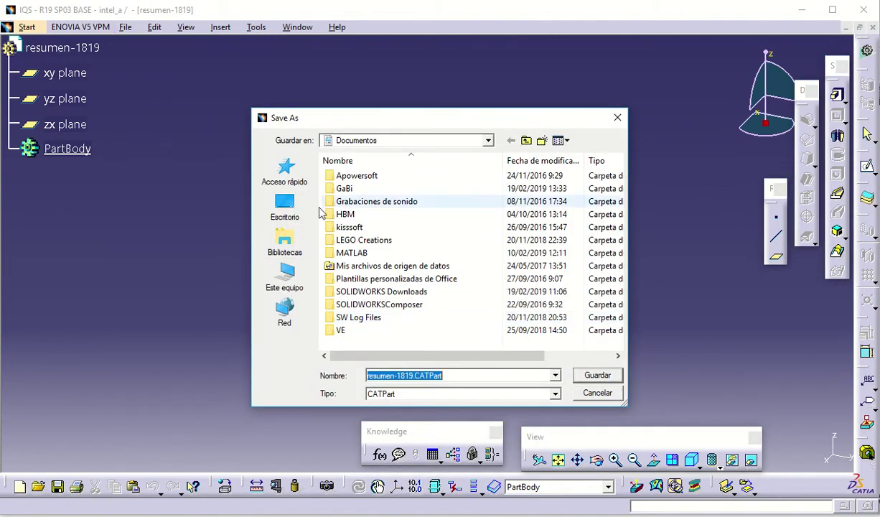
{"action": "left_click", "coordinate": [287, 180]}
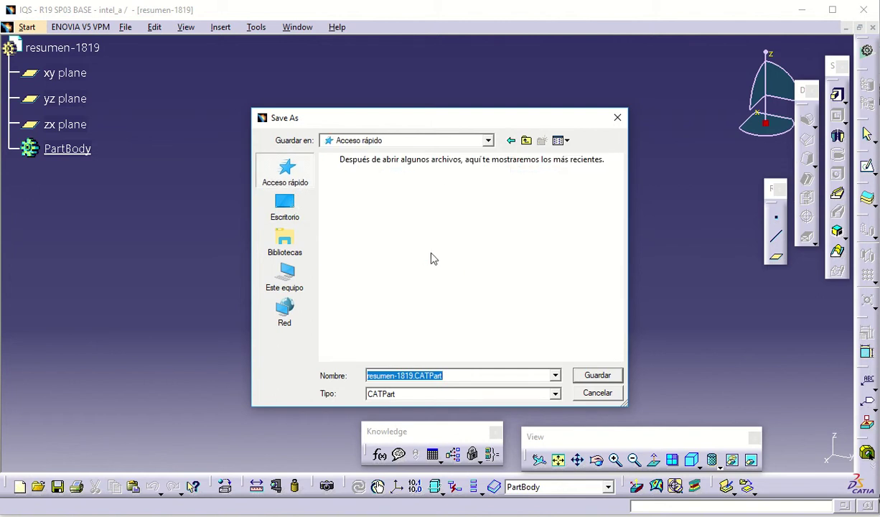
{"action": "left_click", "coordinate": [286, 206]}
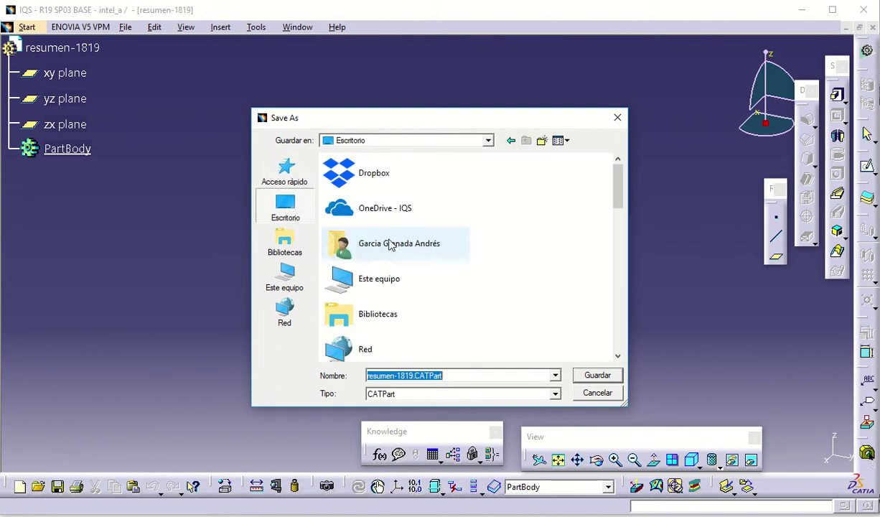
{"action": "left_click", "coordinate": [285, 172]}
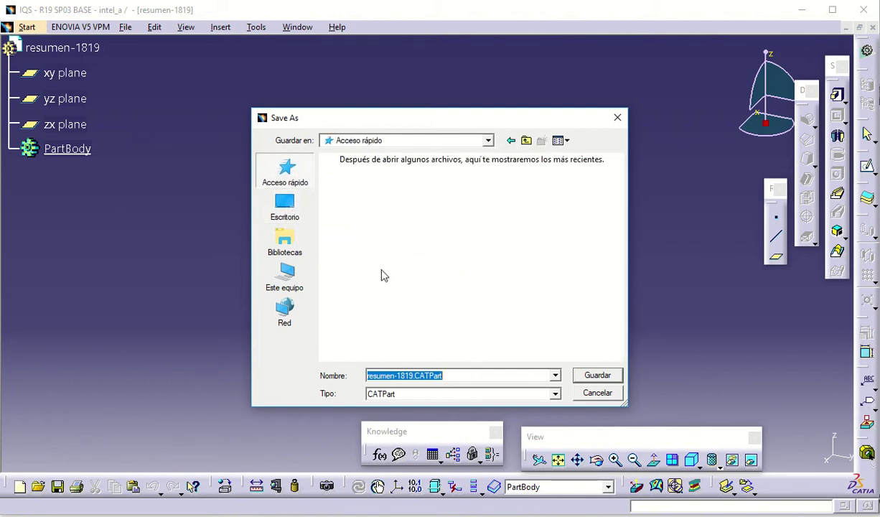
{"action": "double_click", "coordinate": [372, 355]}
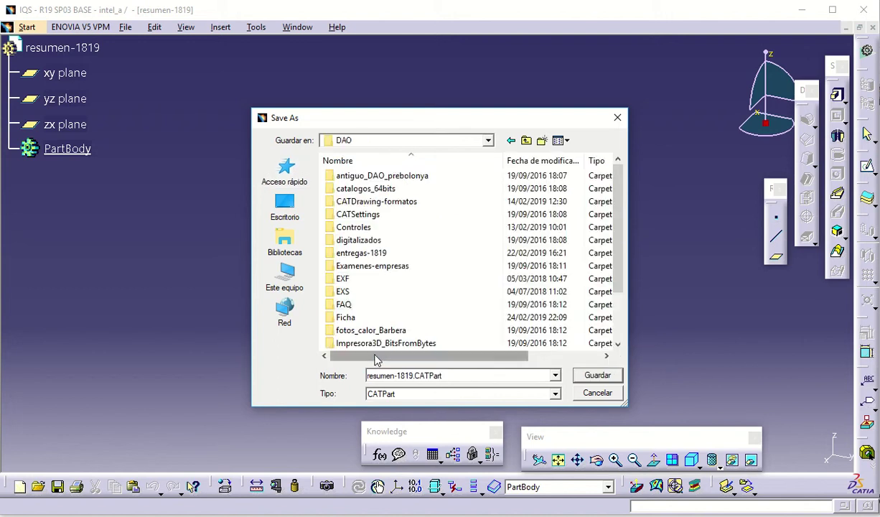
{"action": "scroll", "coordinate": [392, 330], "scroll_direction": "down", "scroll_amount": 2}
{"action": "double_click", "coordinate": [392, 306]}
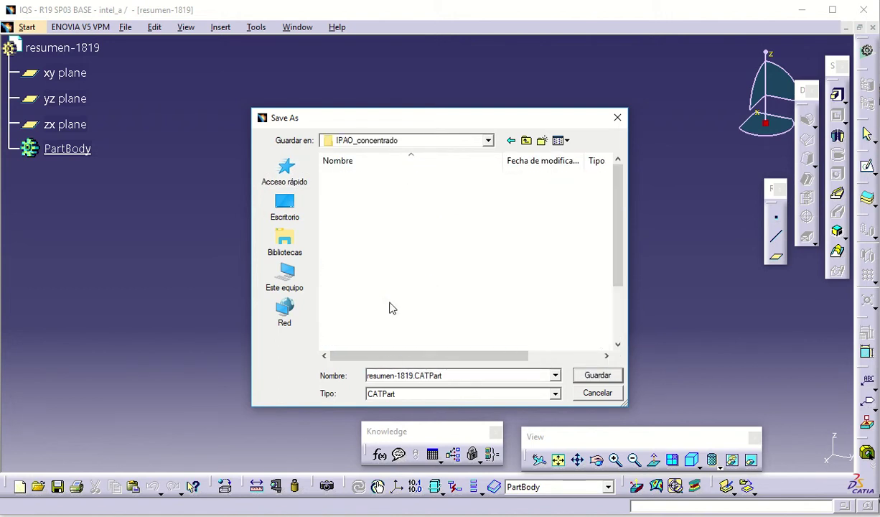
{"action": "scroll", "coordinate": [395, 302], "scroll_direction": "down", "scroll_amount": 2}
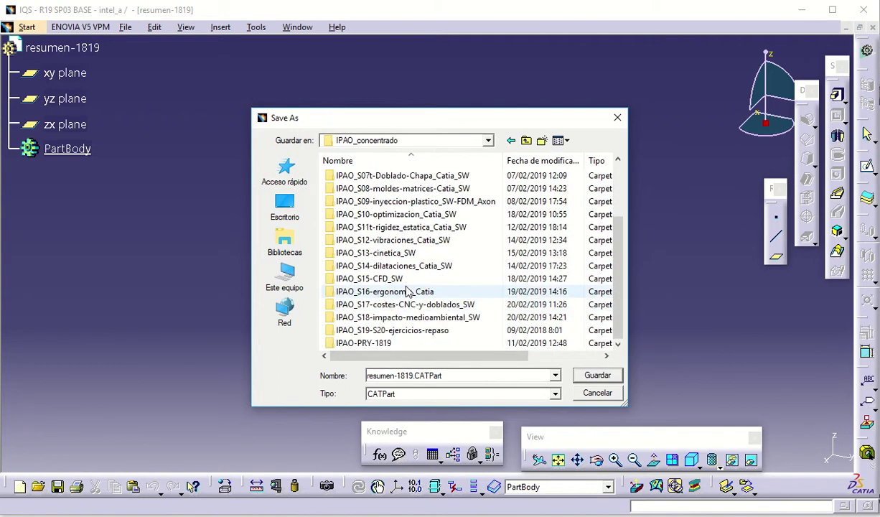
{"action": "double_click", "coordinate": [404, 332]}
Create a folder named 1819 in the current save location and save the part there as resumen-1819.CATPart.
{"action": "right_click", "coordinate": [346, 233]}
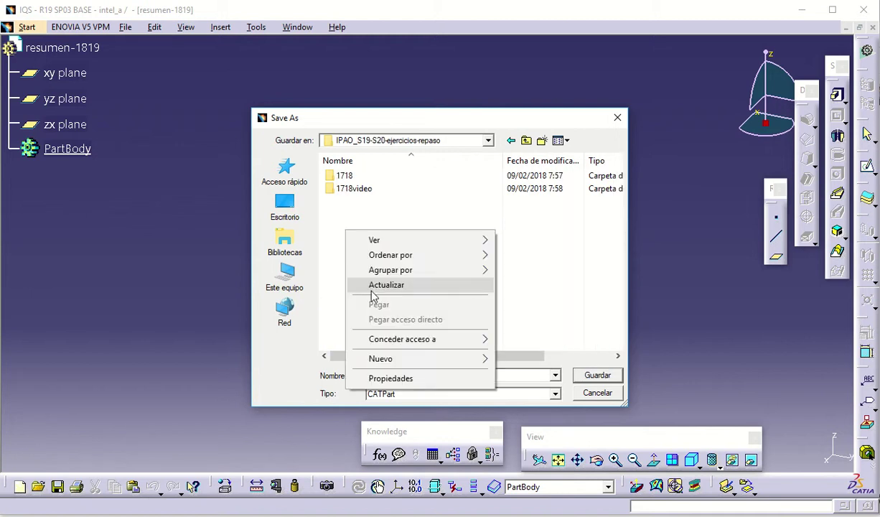
{"action": "mouse_move", "coordinate": [432, 365]}
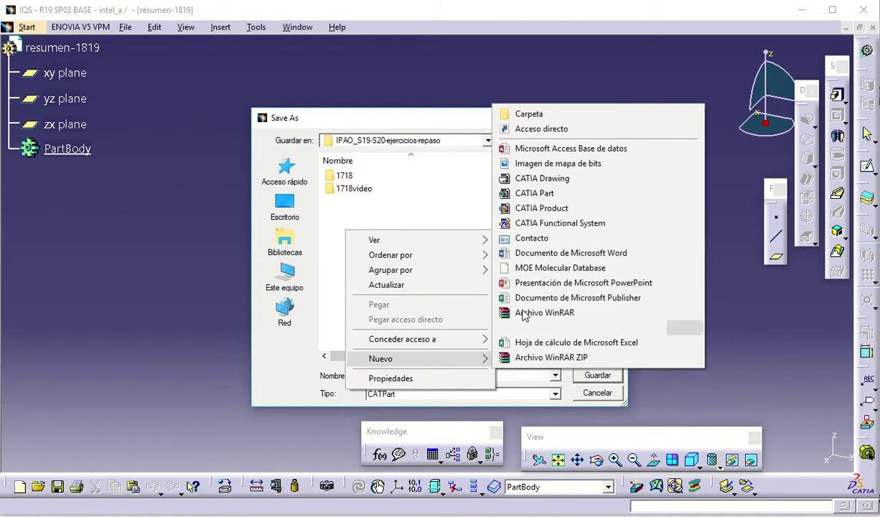
{"action": "left_click", "coordinate": [511, 114]}
{"action": "type", "text": "1819"}
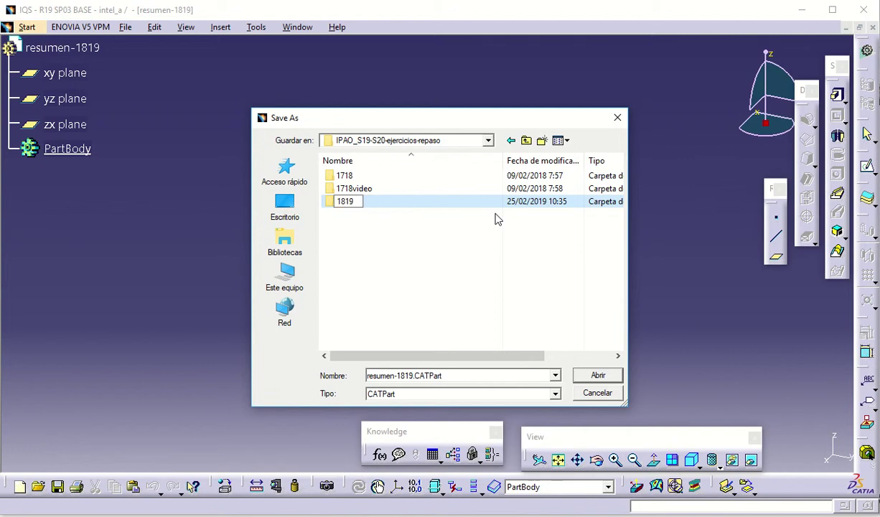
{"action": "key", "text": "Return"}
{"action": "key", "text": "Return"}
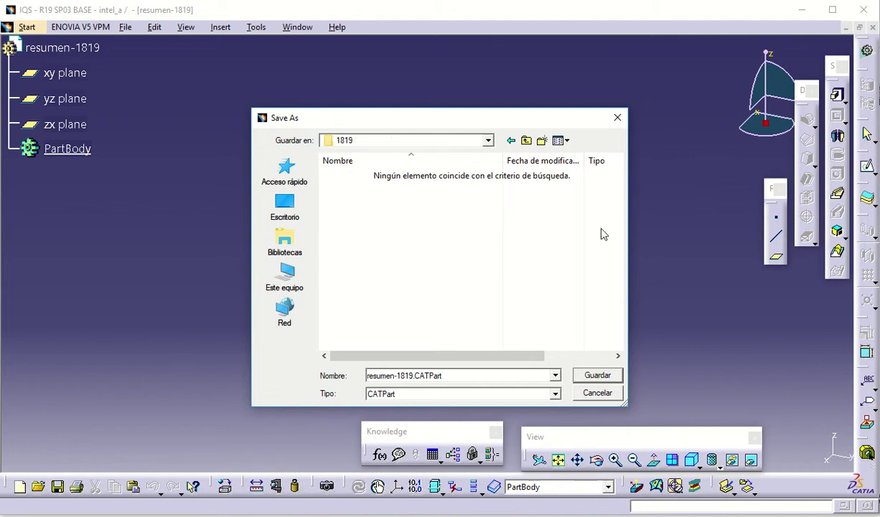
{"action": "left_click", "coordinate": [606, 375]}
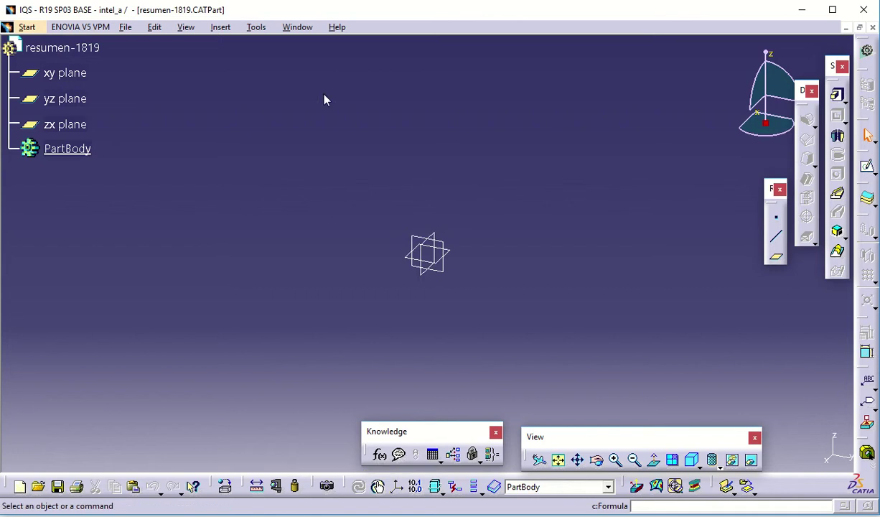
Restore the default contents and positions of all toolbars and dismiss the floating ENOVIA V5 VPM Navigator toolbar.
{"action": "left_click", "coordinate": [256, 27]}
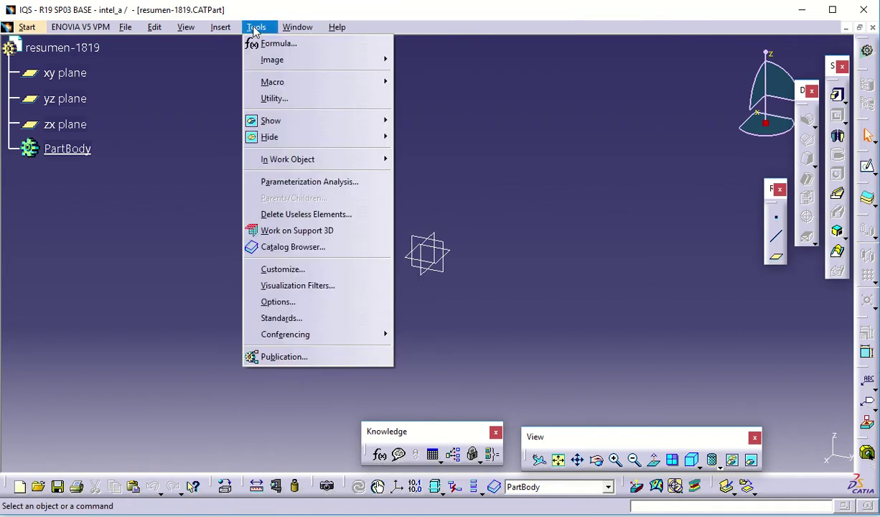
{"action": "left_click", "coordinate": [291, 270]}
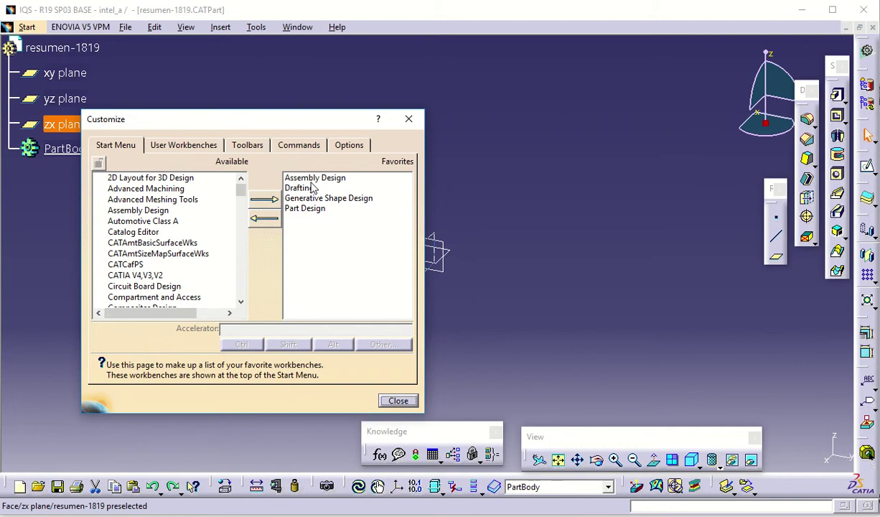
{"action": "left_click", "coordinate": [251, 146]}
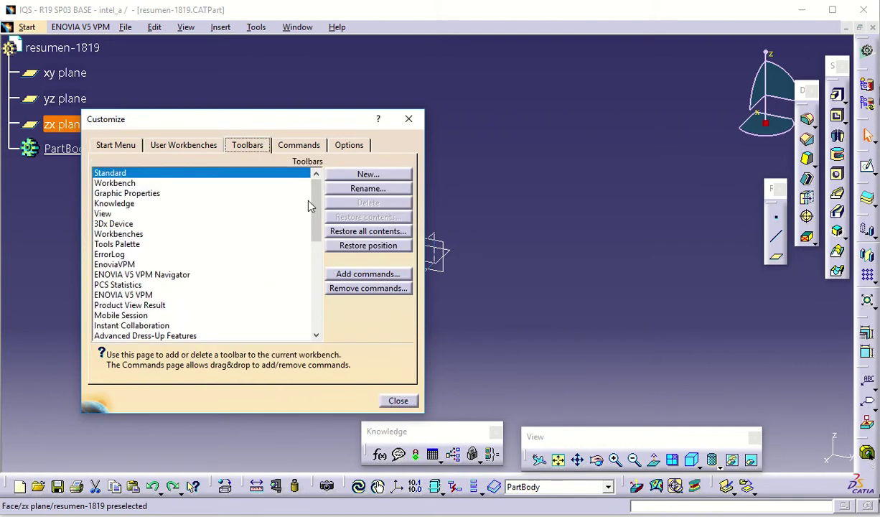
{"action": "left_click", "coordinate": [359, 219]}
{"action": "left_click", "coordinate": [435, 294]}
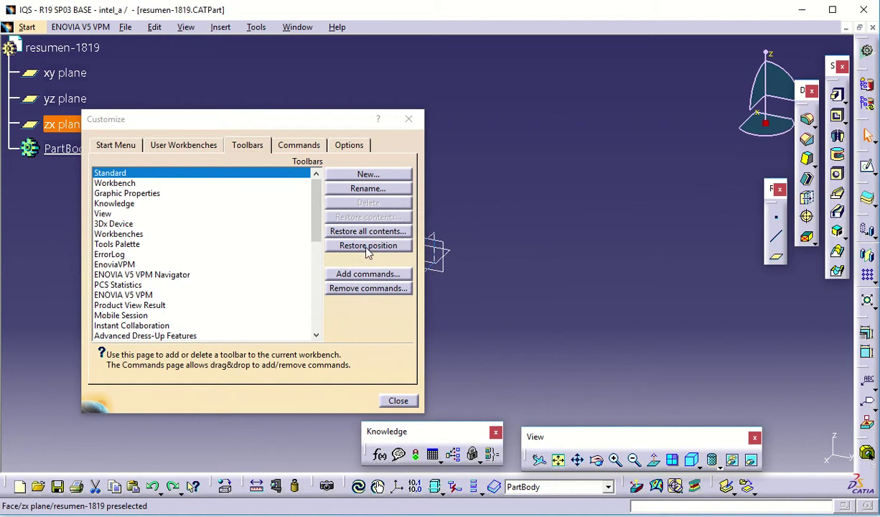
{"action": "left_click", "coordinate": [368, 245]}
{"action": "left_click", "coordinate": [434, 294]}
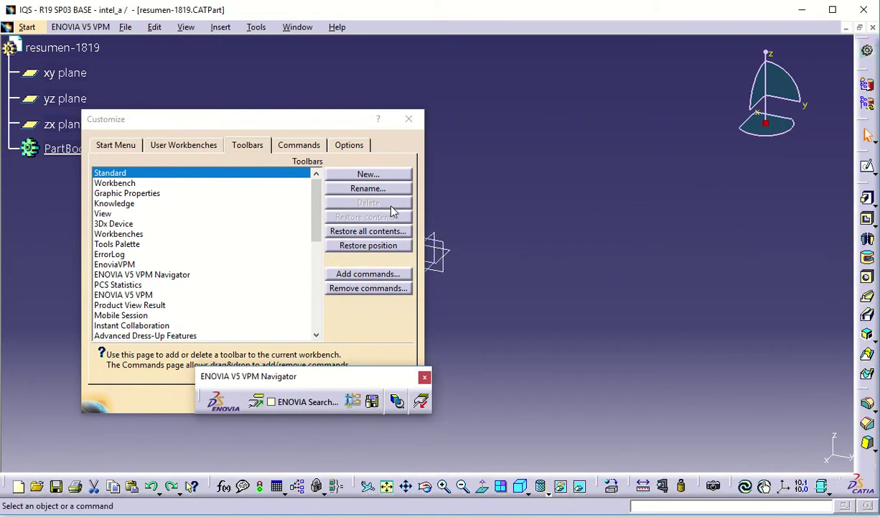
{"action": "left_click_drag", "start_coordinate": [336, 123], "coordinate": [361, 88]}
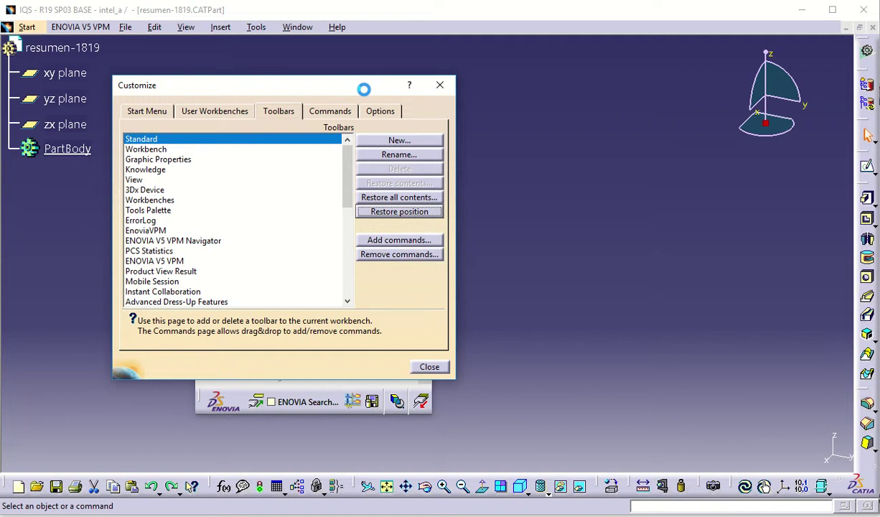
{"action": "left_click", "coordinate": [429, 364]}
{"action": "left_click", "coordinate": [424, 376]}
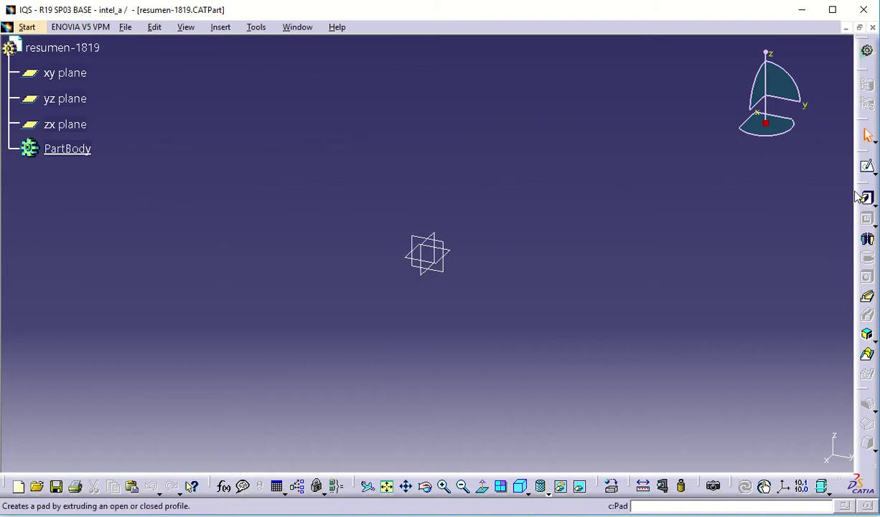
Undock the Sketch-Based Features and Surface-Based Features toolbars so that both float over the modelling area.
{"action": "mouse_move", "coordinate": [858, 192]}
{"action": "left_mouse_down"}
{"action": "mouse_move", "coordinate": [806, 112]}
{"action": "mouse_move", "coordinate": [818, 124]}
{"action": "left_mouse_up"}
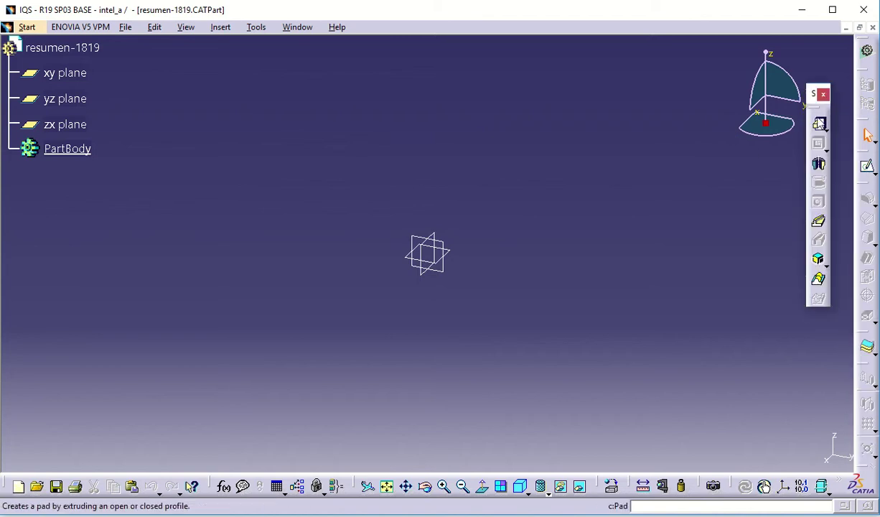
{"action": "left_click", "coordinate": [874, 352]}
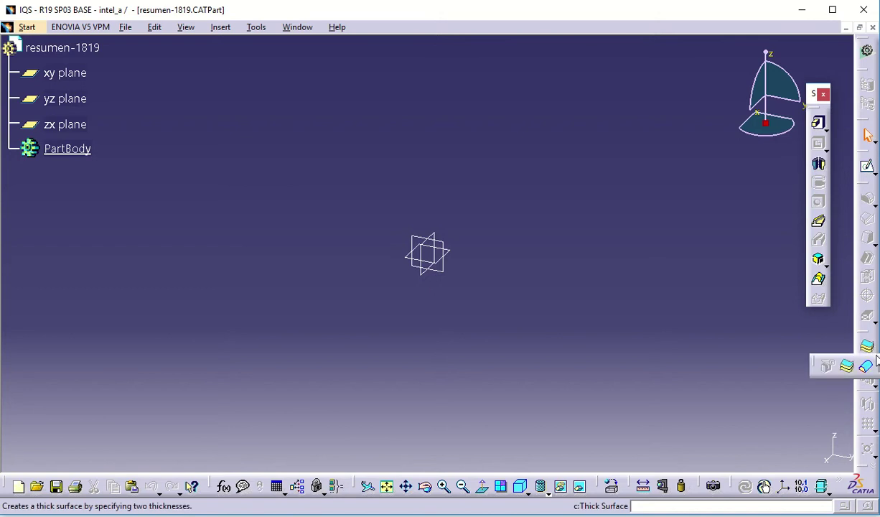
{"action": "left_click_drag", "start_coordinate": [827, 363], "coordinate": [739, 357]}
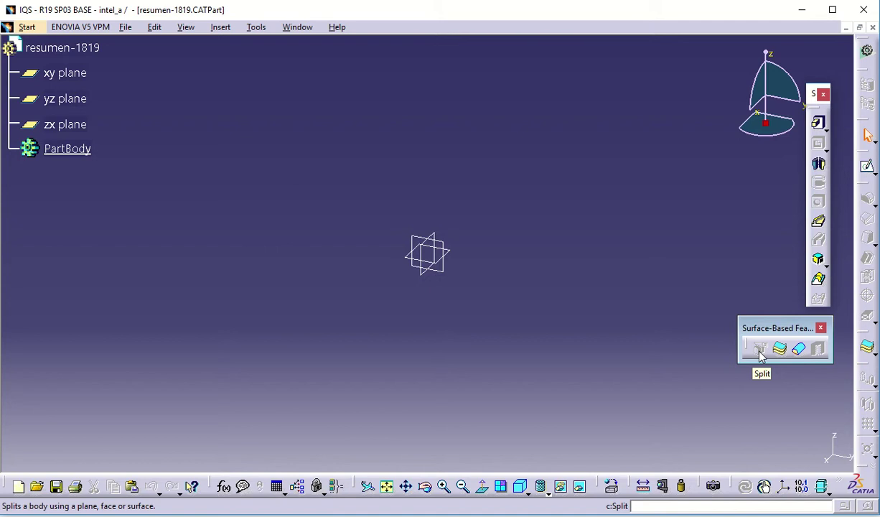
Create a single-value Length parameter named espesor with a value of 1 mm.
{"action": "left_click", "coordinate": [223, 487]}
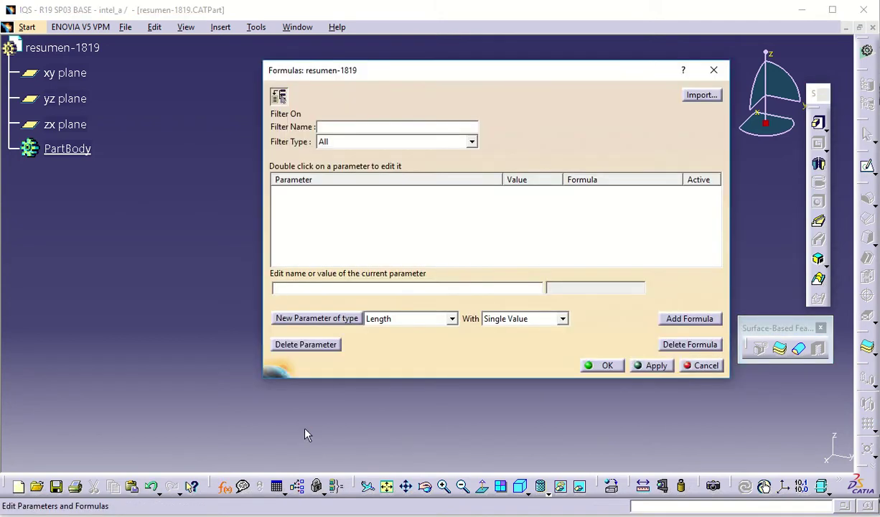
{"action": "left_click", "coordinate": [452, 319]}
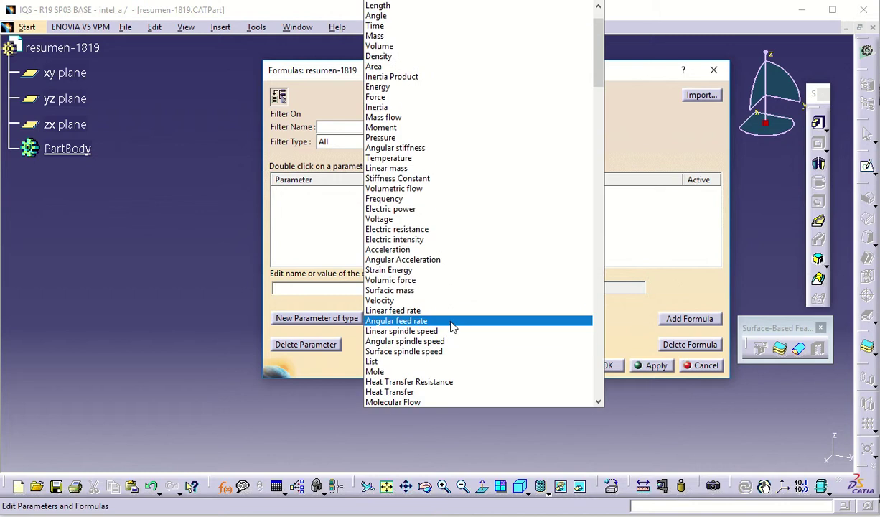
{"action": "left_click", "coordinate": [379, 5]}
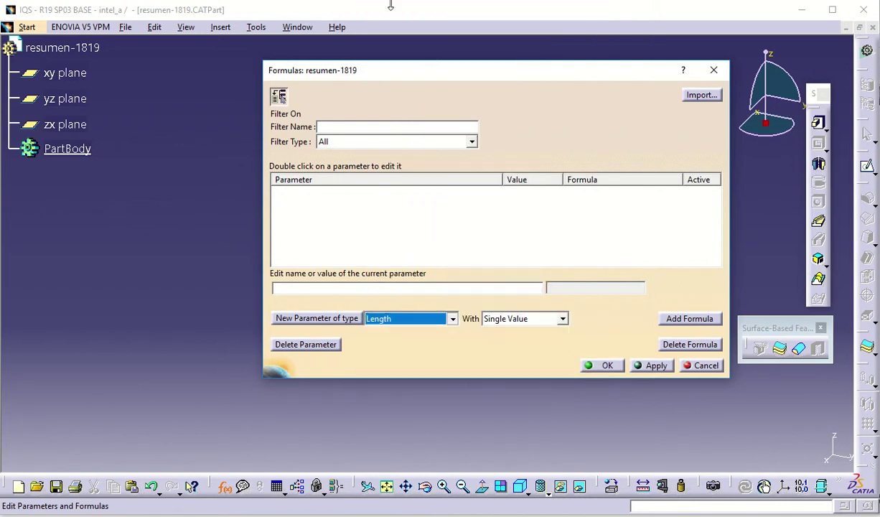
{"action": "left_click", "coordinate": [329, 317]}
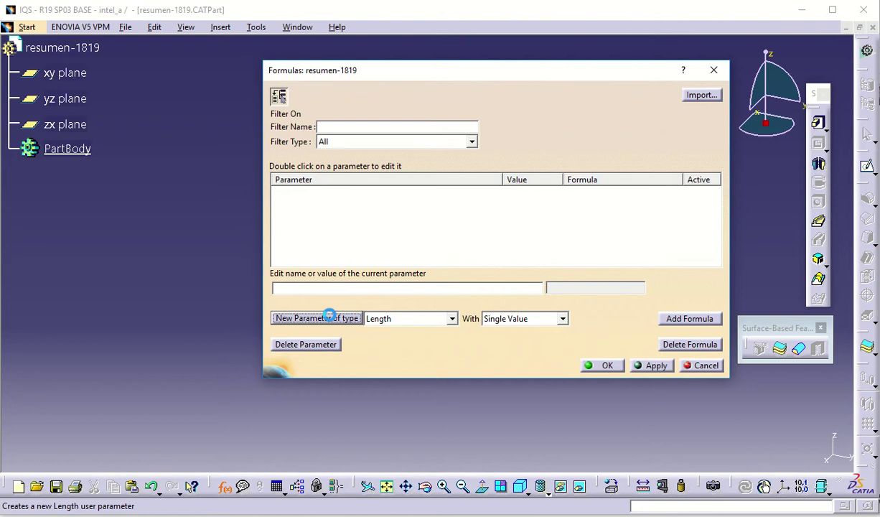
{"action": "left_click_drag", "start_coordinate": [349, 289], "coordinate": [277, 288]}
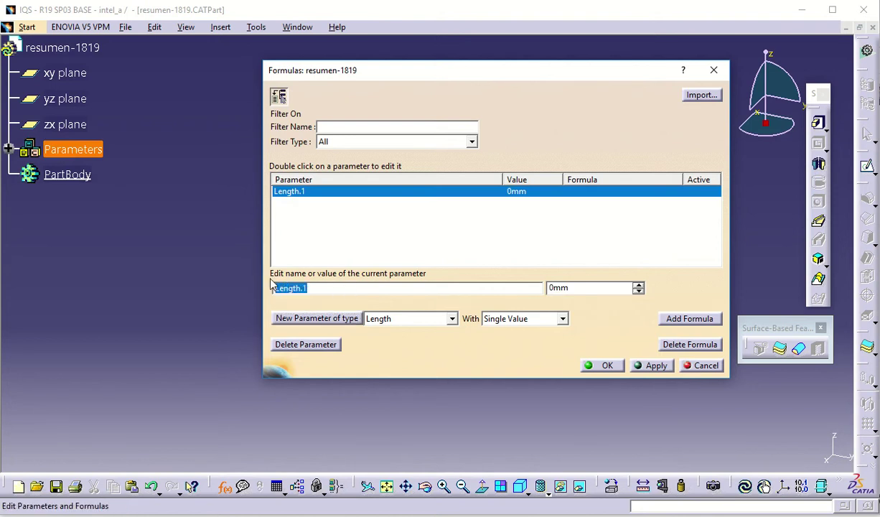
{"action": "type", "text": "espesor"}
{"action": "left_click", "coordinate": [549, 288]}
{"action": "key", "text": "Return"}
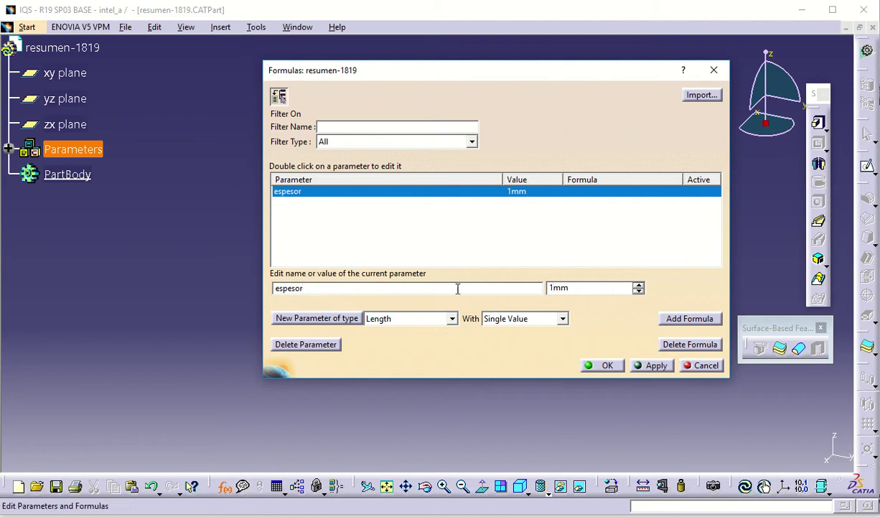
Add a second Length parameter named radio-doblado with a value of 5 mm.
{"action": "left_click", "coordinate": [356, 318]}
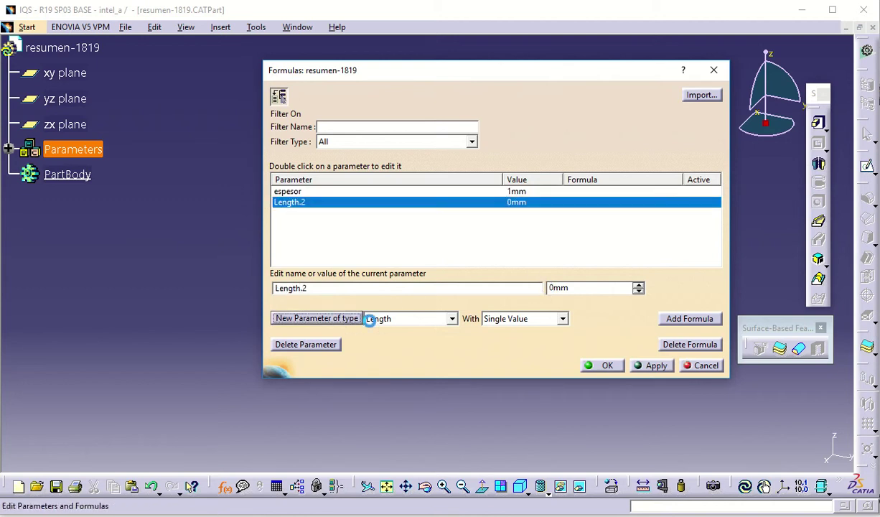
{"action": "double_click", "coordinate": [275, 288]}
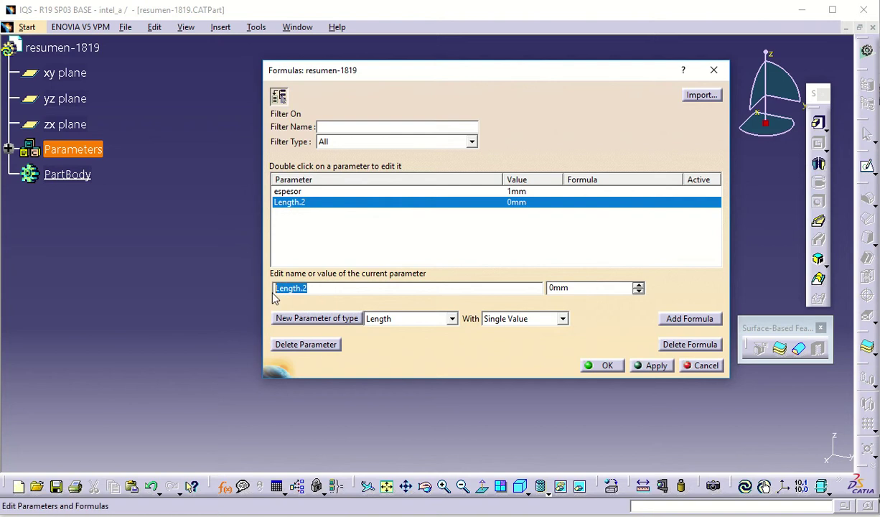
{"action": "type", "text": "radio-doblado"}
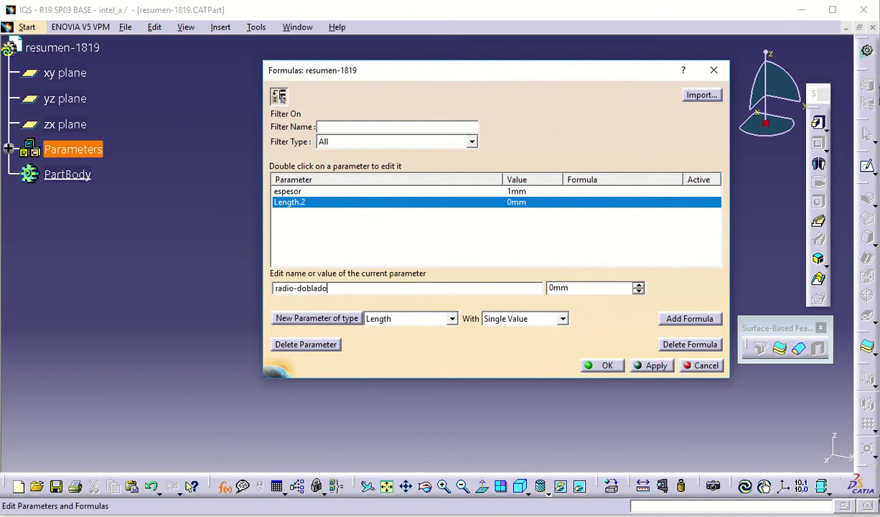
{"action": "left_click", "coordinate": [550, 288]}
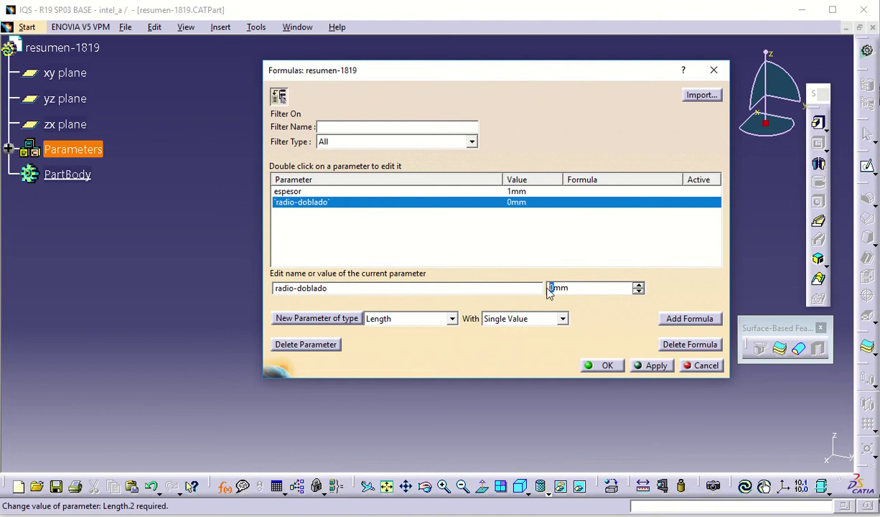
{"action": "type", "text": "5"}
{"action": "key", "text": "Return"}
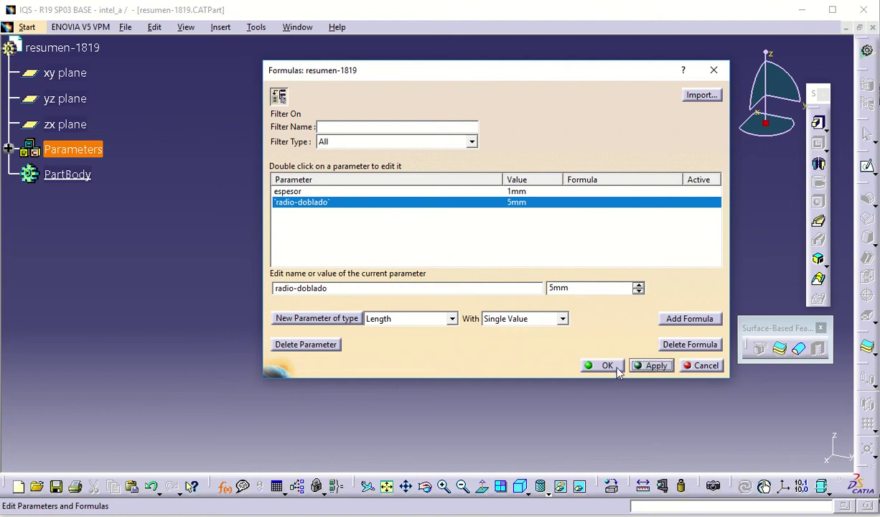
Accept the two length parameters and expand the Parameters branch in the specification tree.
{"action": "left_click", "coordinate": [605, 365]}
{"action": "left_click", "coordinate": [8, 148]}
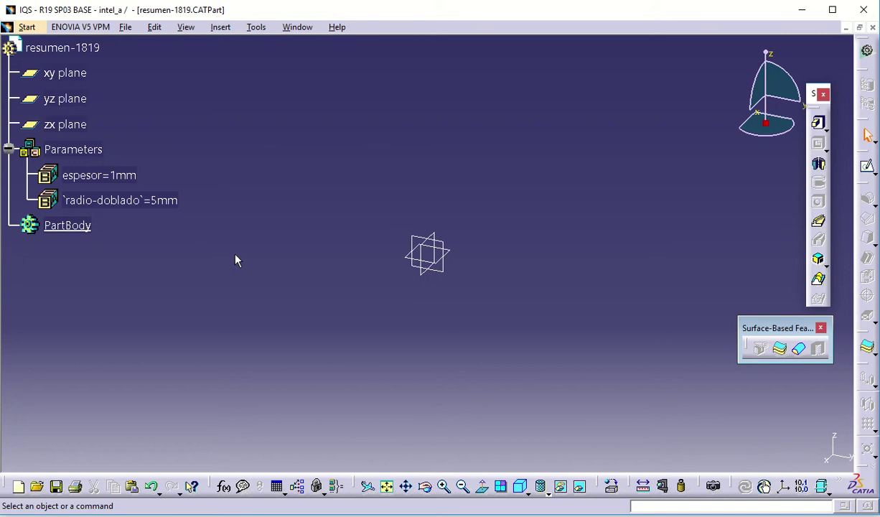
Start a sketch on the yz plane and draw a horizontal line about 45 mm long from the origin along the H axis.
{"action": "left_click", "coordinate": [448, 250]}
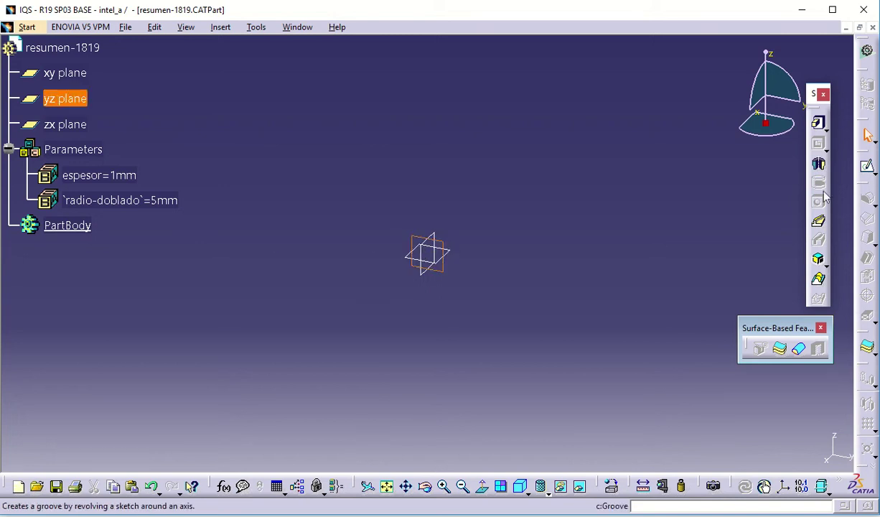
{"action": "left_click", "coordinate": [865, 168]}
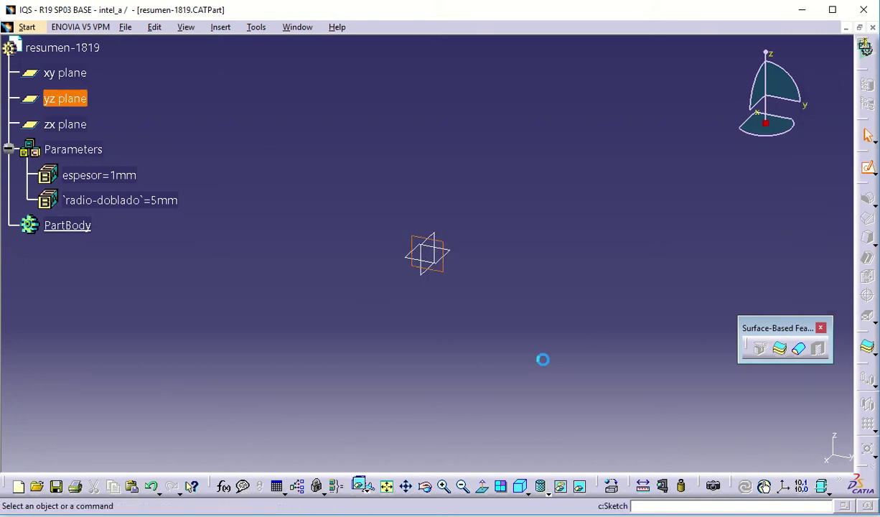
{"action": "left_click", "coordinate": [841, 187]}
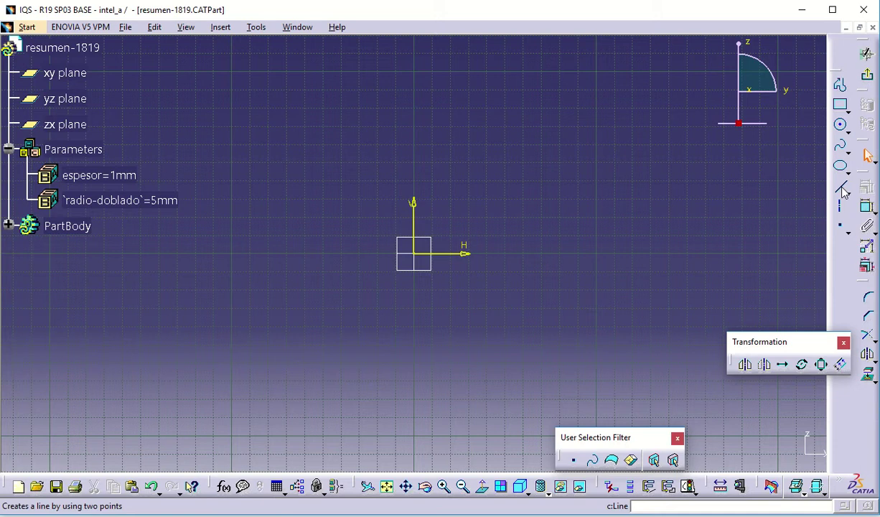
{"action": "left_click", "coordinate": [414, 254]}
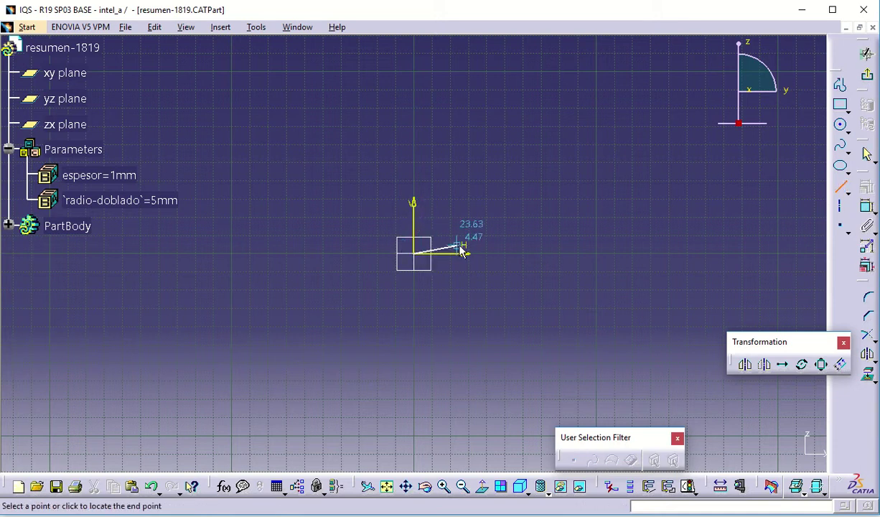
{"action": "left_click", "coordinate": [496, 254]}
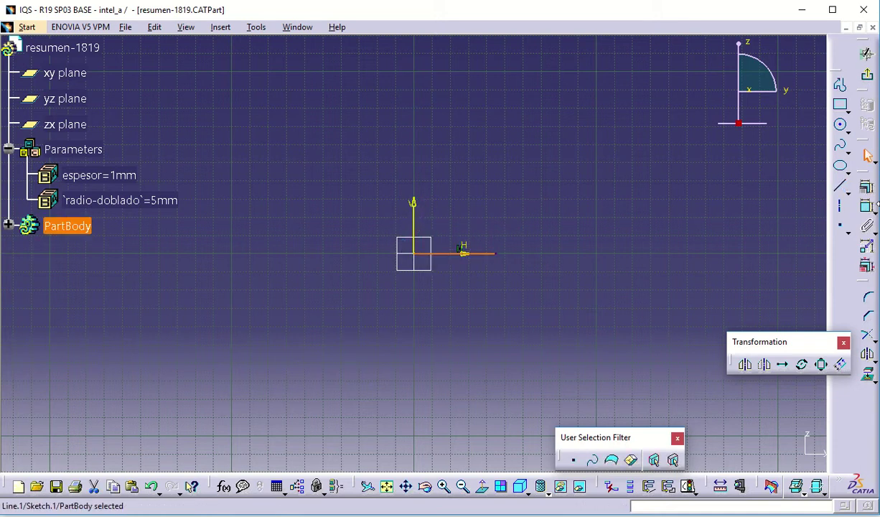
From the line's free end, draw a profile with an upward-sloping segment followed by an upper horizontal segment about 43 mm long.
{"action": "left_click", "coordinate": [839, 85]}
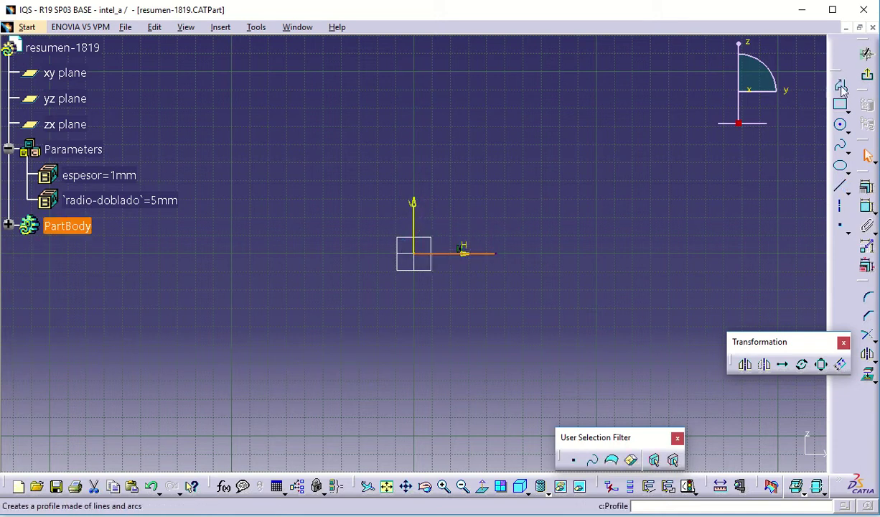
{"action": "left_click", "coordinate": [500, 254]}
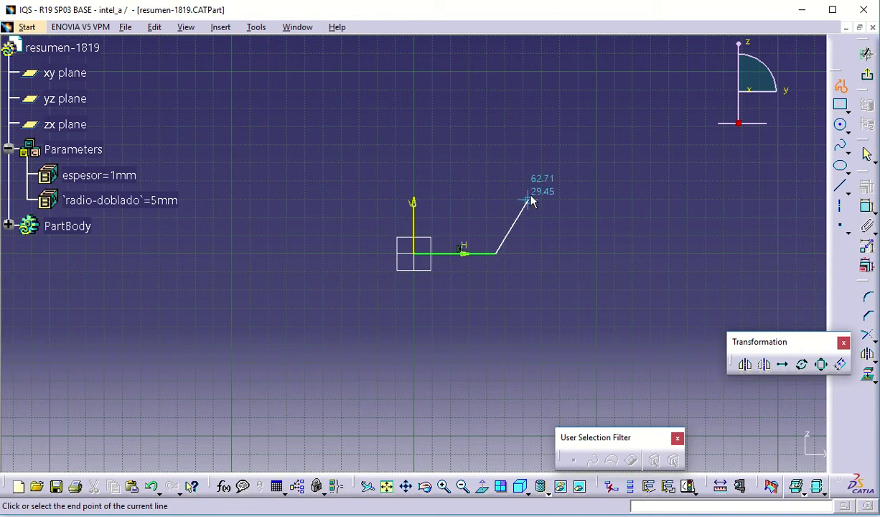
{"action": "left_click", "coordinate": [612, 179]}
{"action": "key", "text": "Escape"}
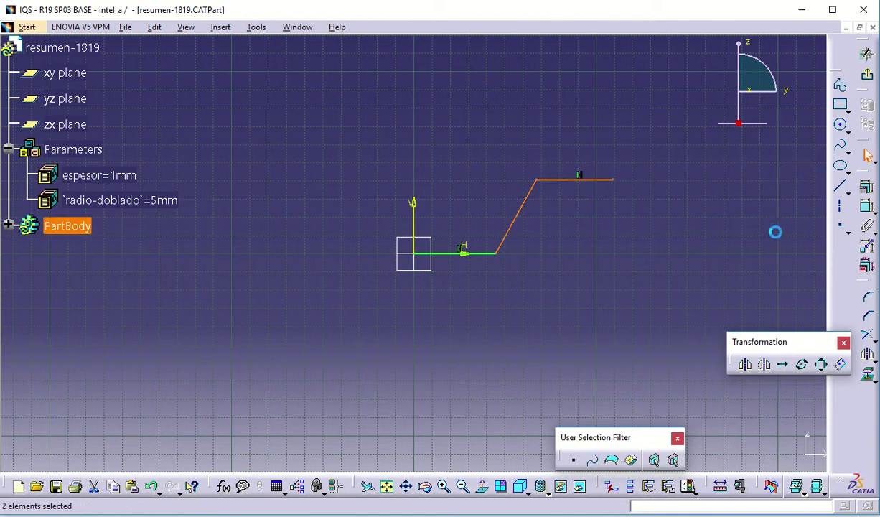
Constrain the angle between the sloping line and the upper horizontal line to 100 degrees.
{"action": "left_click", "coordinate": [866, 208]}
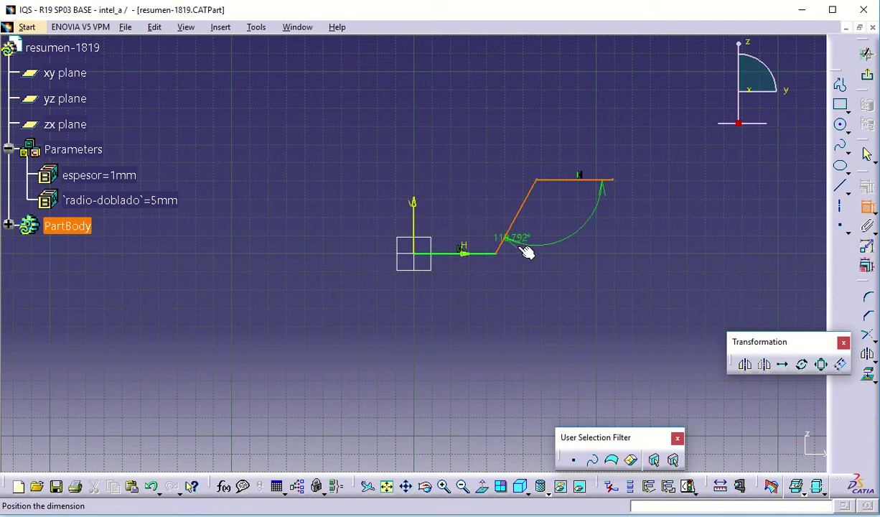
{"action": "left_click", "coordinate": [526, 230]}
{"action": "double_click", "coordinate": [528, 228]}
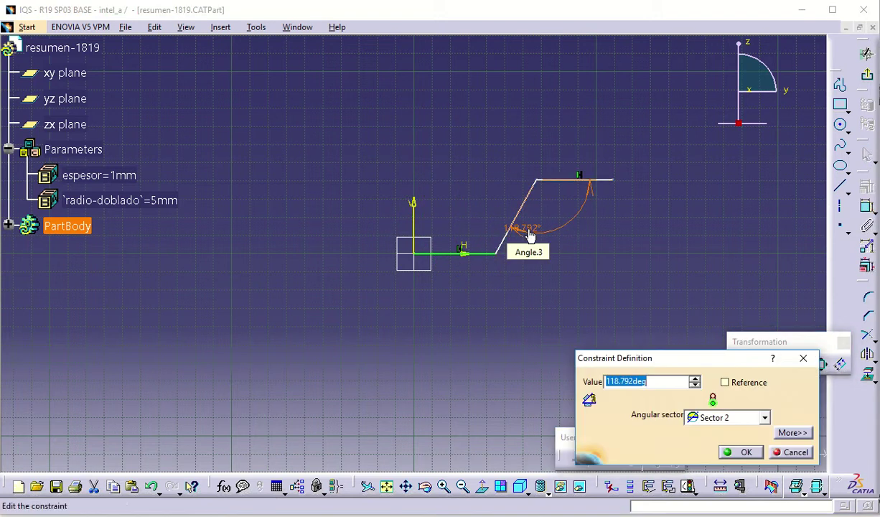
{"action": "type", "text": "100"}
{"action": "key", "text": "Return"}
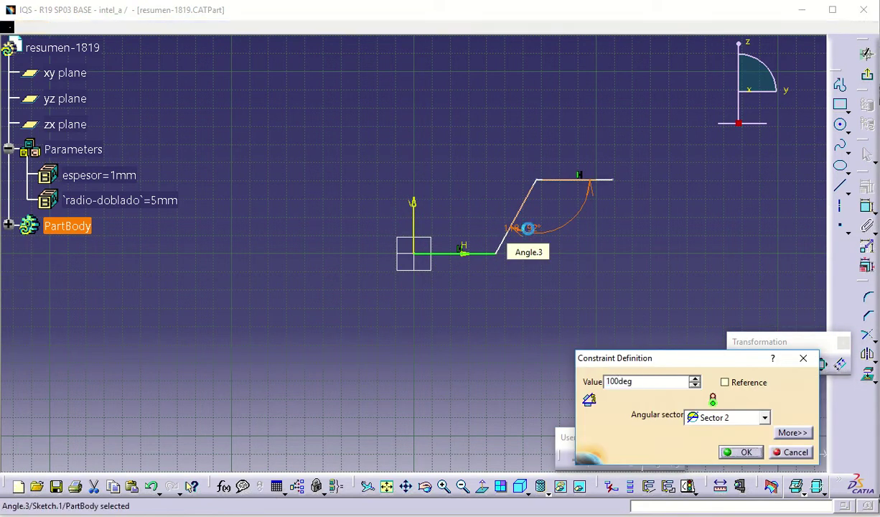
Dimension the length of the lower horizontal line and set it to 50 mm.
{"action": "left_click", "coordinate": [867, 206]}
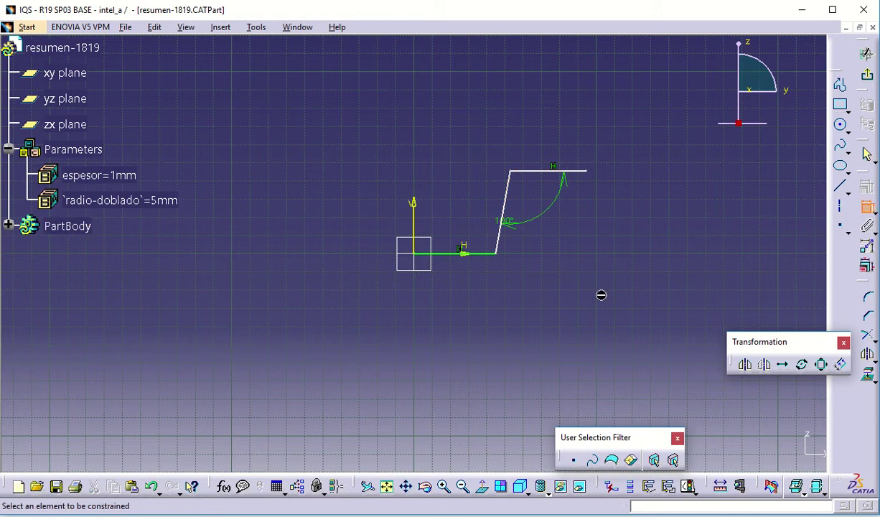
{"action": "left_click", "coordinate": [447, 255]}
{"action": "left_click", "coordinate": [454, 309]}
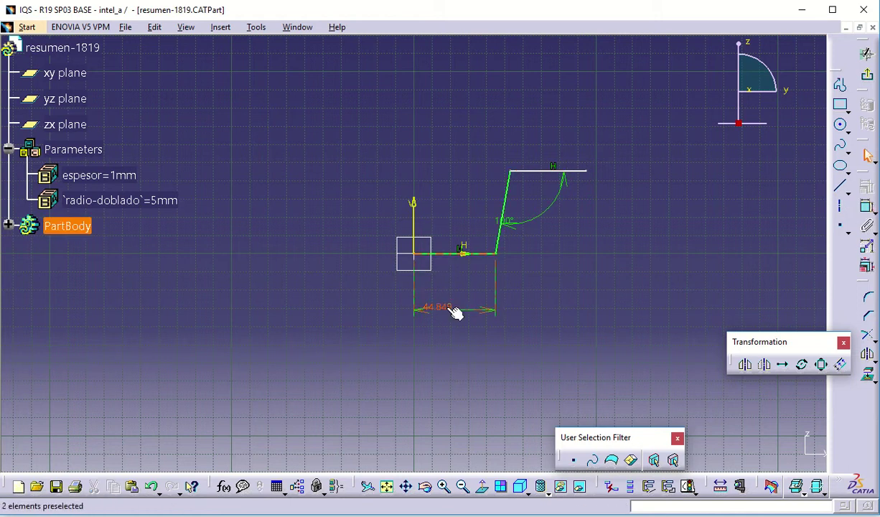
{"action": "double_click", "coordinate": [446, 309]}
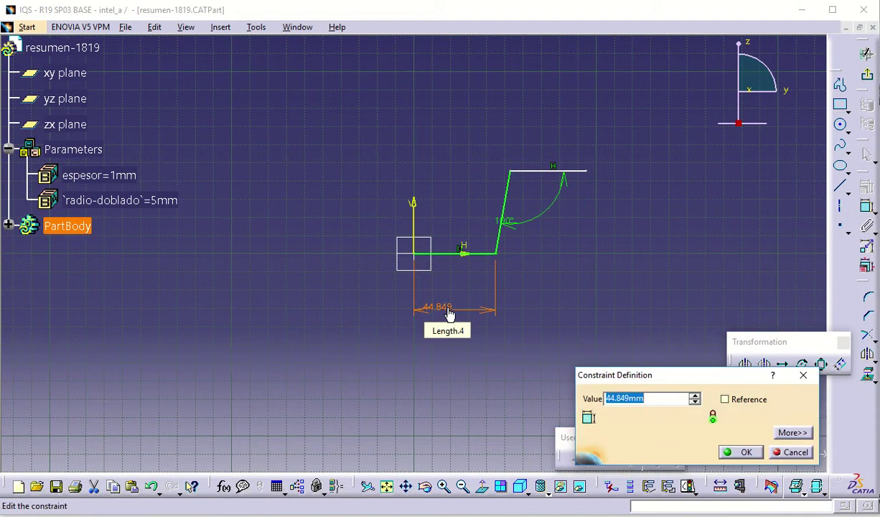
{"action": "type", "text": "50"}
{"action": "key", "text": "Return"}
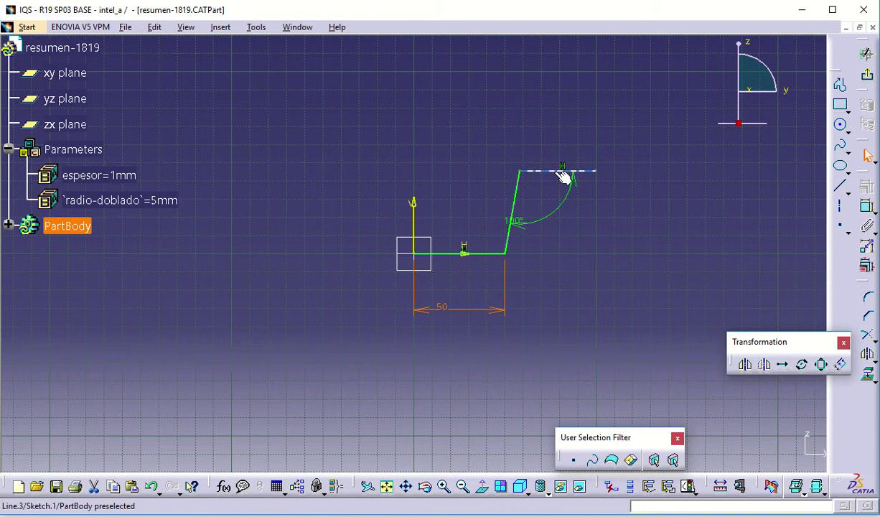
Dimension the vertical distance between the upper and lower horizontal lines and set it to 40 mm.
{"action": "left_click", "coordinate": [867, 206]}
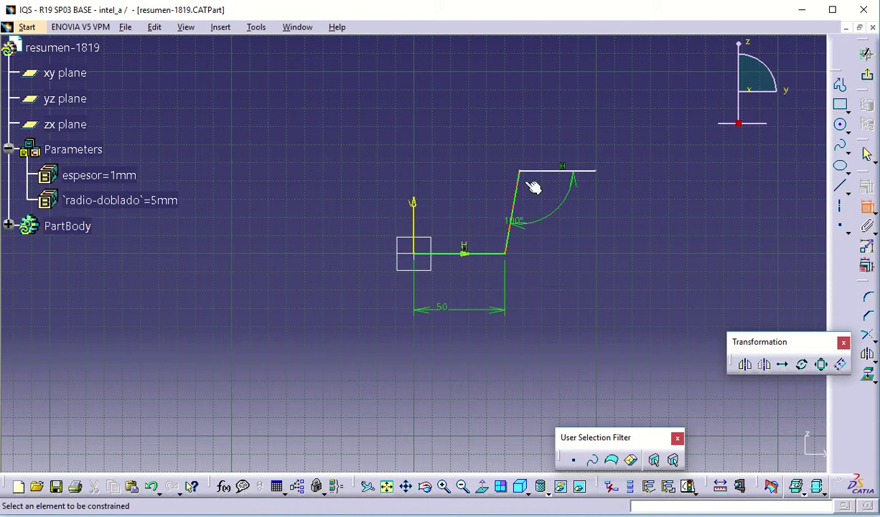
{"action": "left_click", "coordinate": [552, 172]}
{"action": "left_click", "coordinate": [475, 252]}
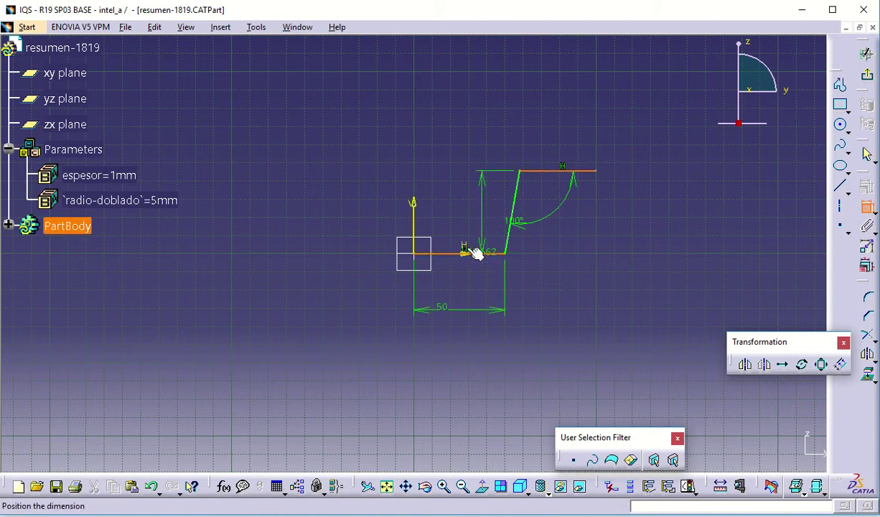
{"action": "left_click", "coordinate": [350, 216]}
{"action": "double_click", "coordinate": [358, 222]}
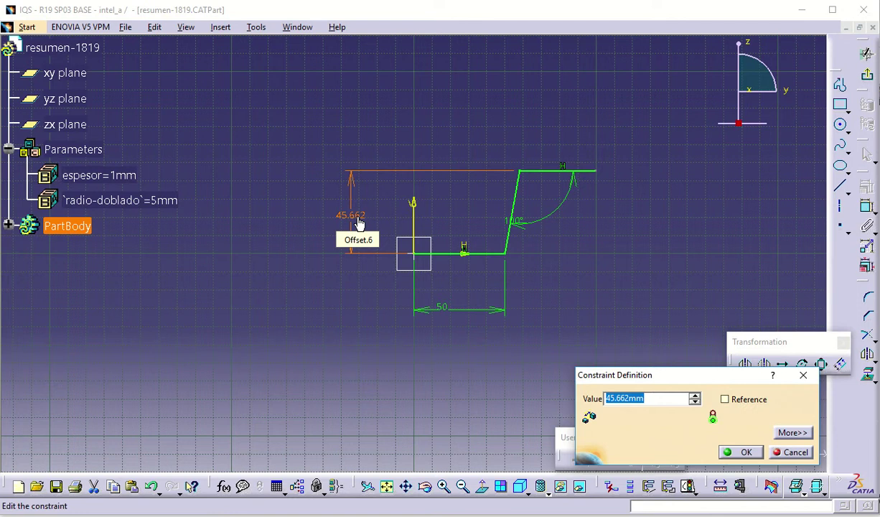
{"action": "type", "text": "40"}
{"action": "key", "text": "Return"}
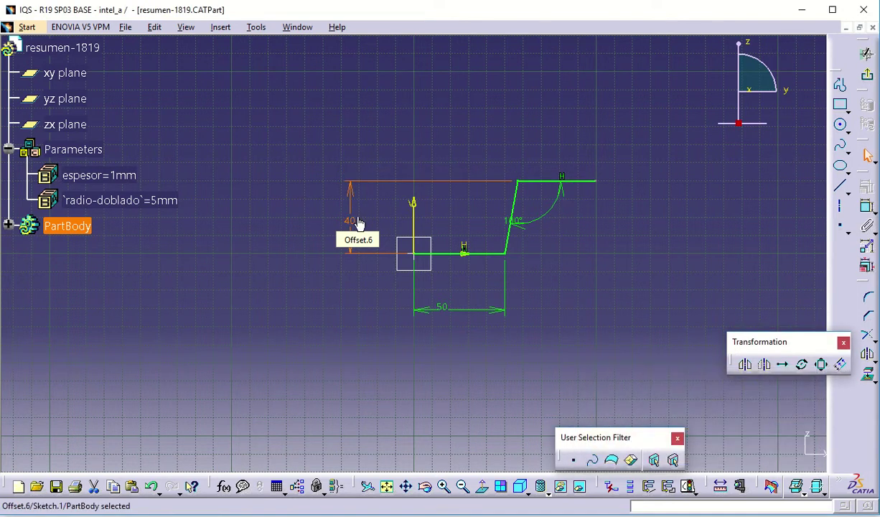
Add a length dimension to the upper horizontal line and place it above the profile.
{"action": "left_click", "coordinate": [556, 181]}
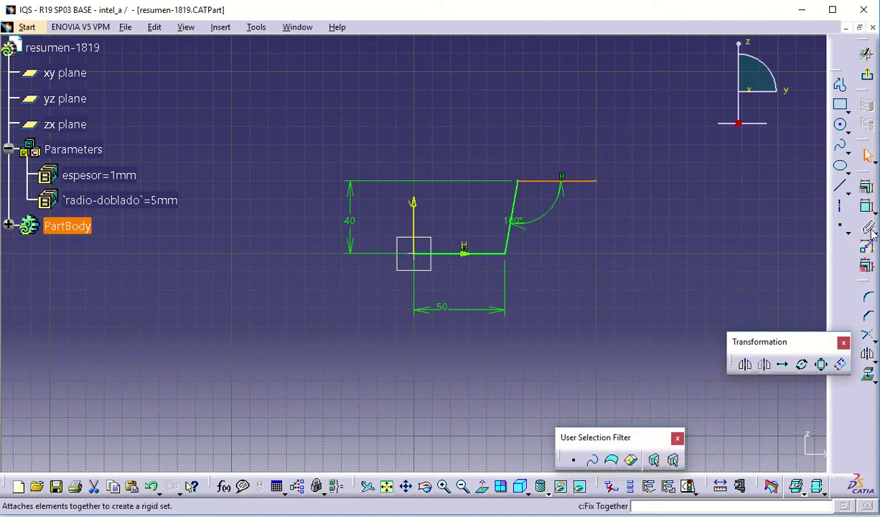
{"action": "left_click", "coordinate": [866, 206]}
{"action": "left_click", "coordinate": [553, 129]}
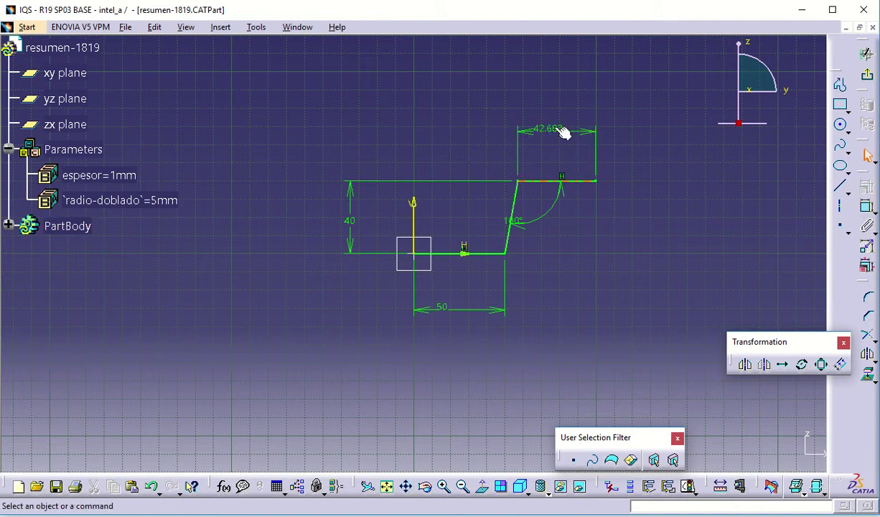
Create a single-value Length parameter named opti-length with a value of 60 mm.
{"action": "left_click", "coordinate": [225, 488]}
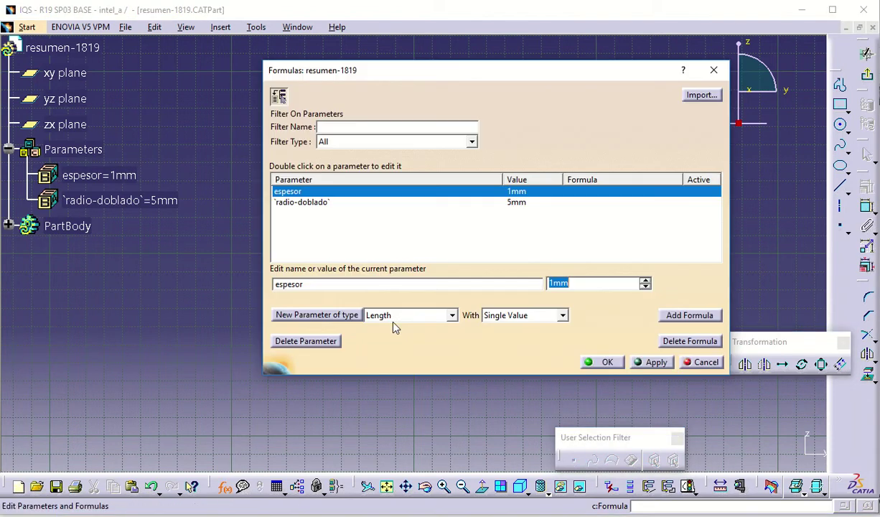
{"action": "left_click", "coordinate": [314, 315]}
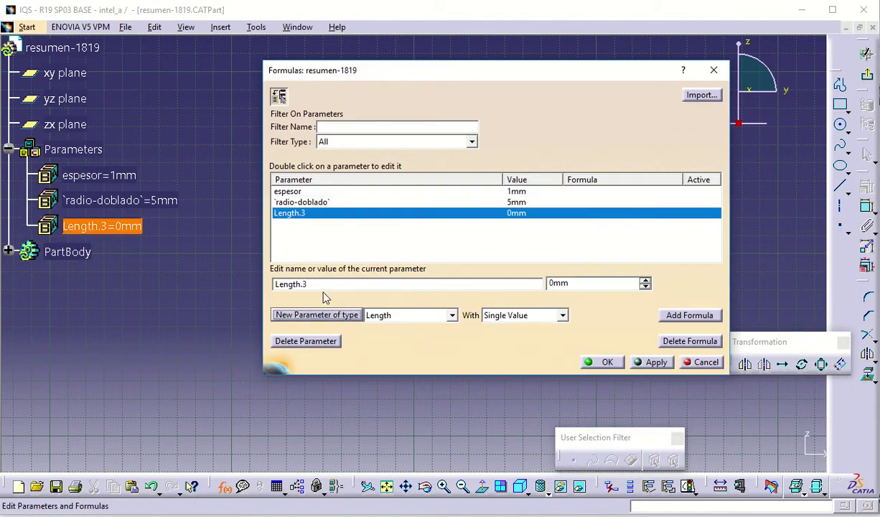
{"action": "left_click_drag", "start_coordinate": [313, 283], "coordinate": [274, 283]}
{"action": "type", "text": "opti-l"}
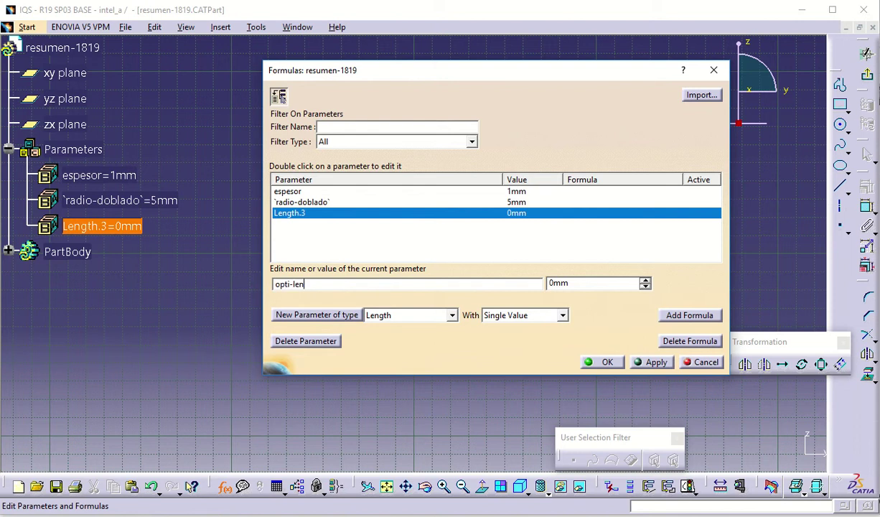
{"action": "left_click", "coordinate": [550, 283]}
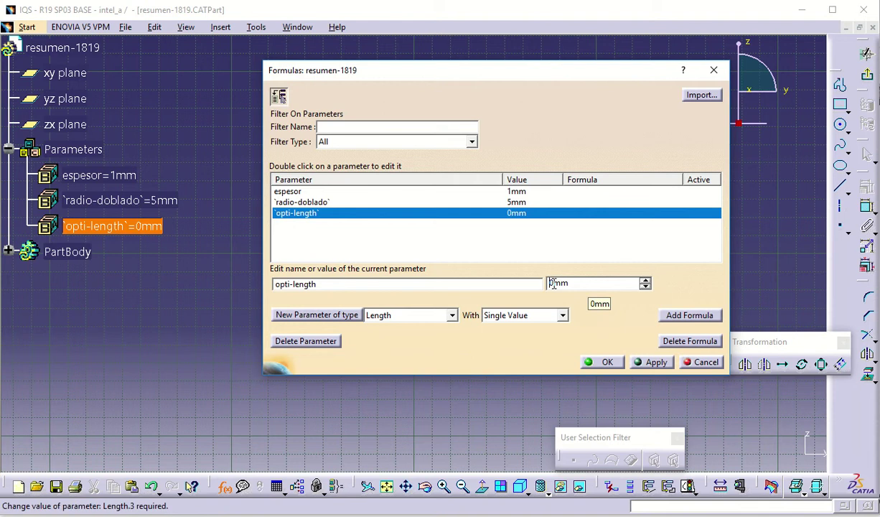
{"action": "type", "text": "6"}
{"action": "key", "text": "Return"}
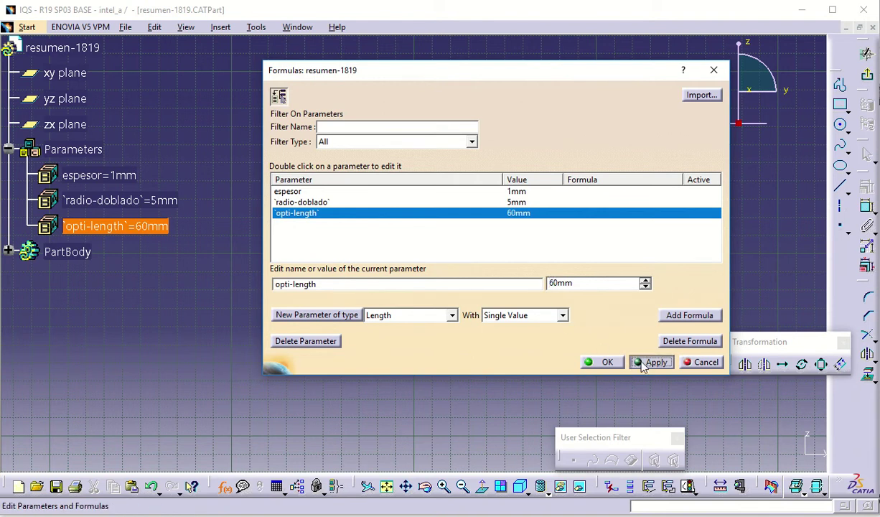
{"action": "left_click", "coordinate": [595, 362]}
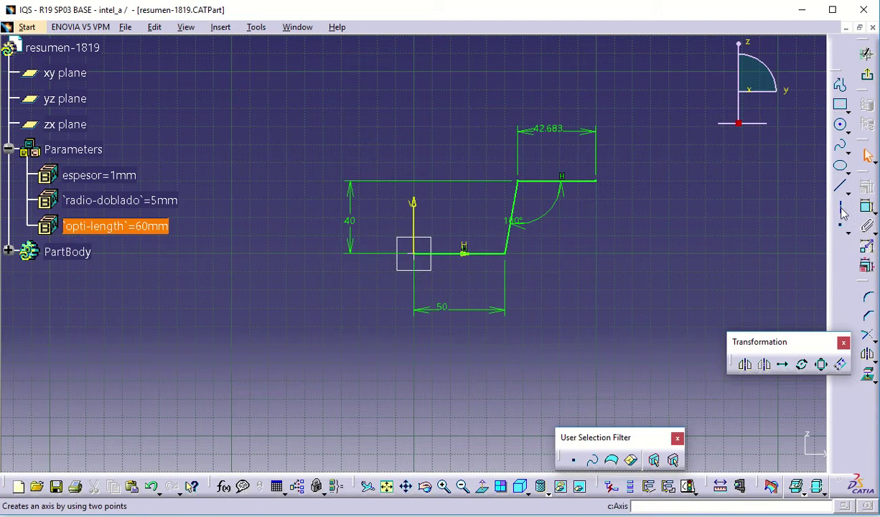
Round the corner between the lower horizontal and sloping lines with a radius of about 24 mm, converting the line's length into a distance.
{"action": "left_click", "coordinate": [840, 225]}
{"action": "key", "text": "Escape"}
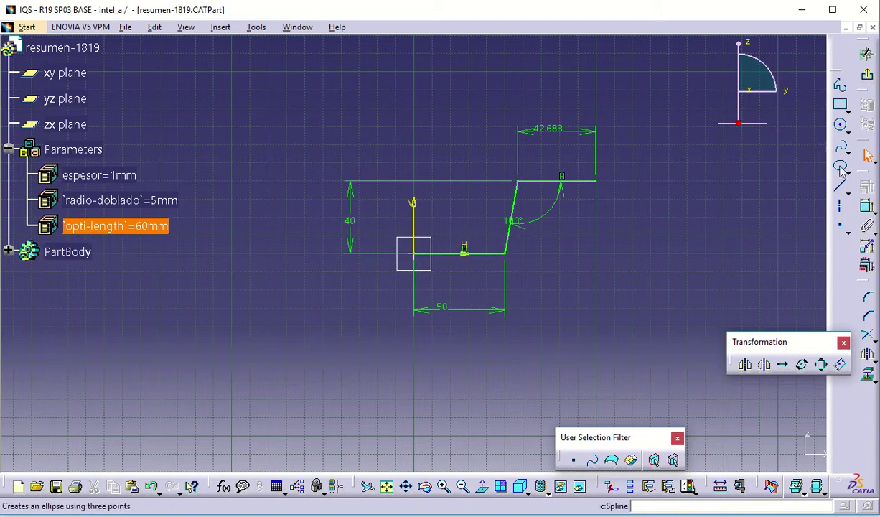
{"action": "left_click", "coordinate": [868, 297]}
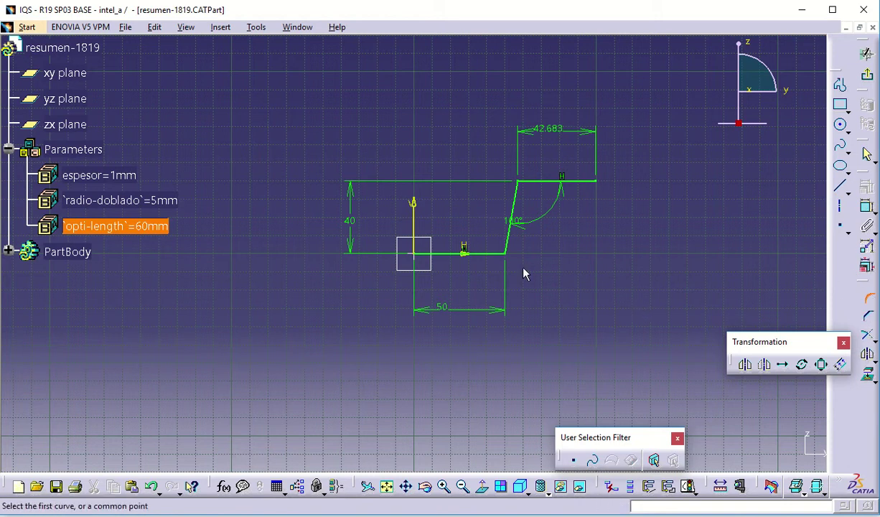
{"action": "left_click", "coordinate": [491, 254]}
{"action": "left_click", "coordinate": [512, 246]}
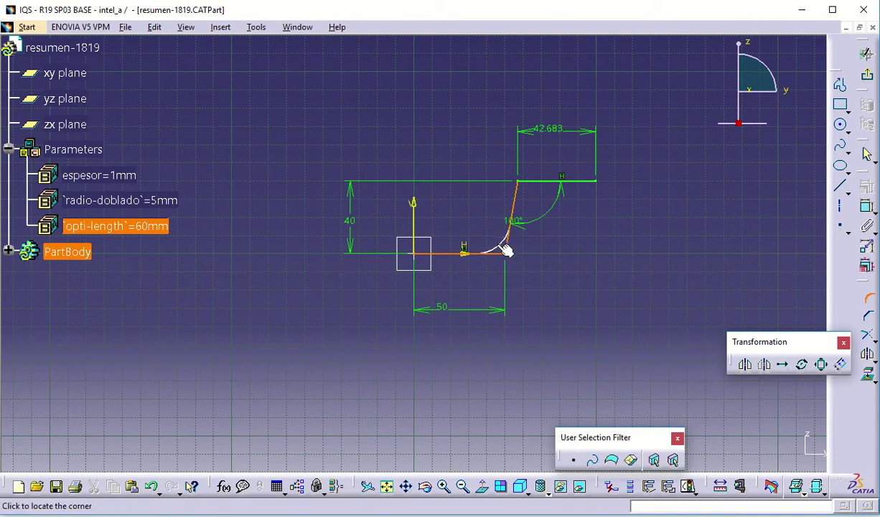
{"action": "left_click", "coordinate": [533, 321]}
{"action": "left_click", "coordinate": [494, 301]}
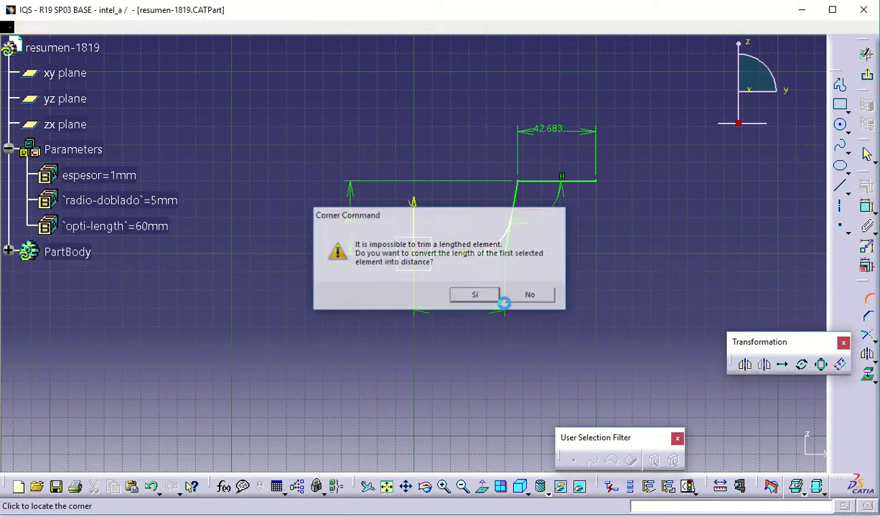
Round the corner between the sloping line and the upper horizontal line with a radius of about 16 mm.
{"action": "left_click", "coordinate": [867, 297]}
{"action": "left_click", "coordinate": [519, 211]}
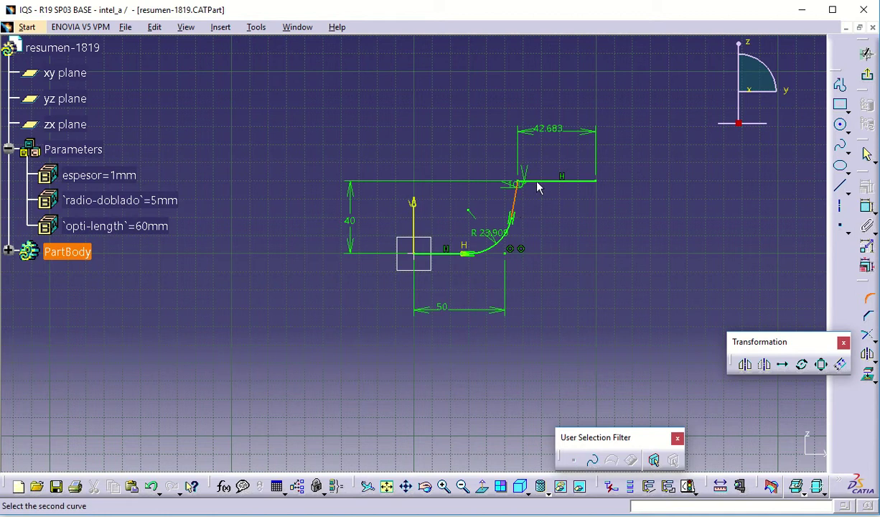
{"action": "left_click", "coordinate": [538, 183]}
{"action": "left_click", "coordinate": [524, 200]}
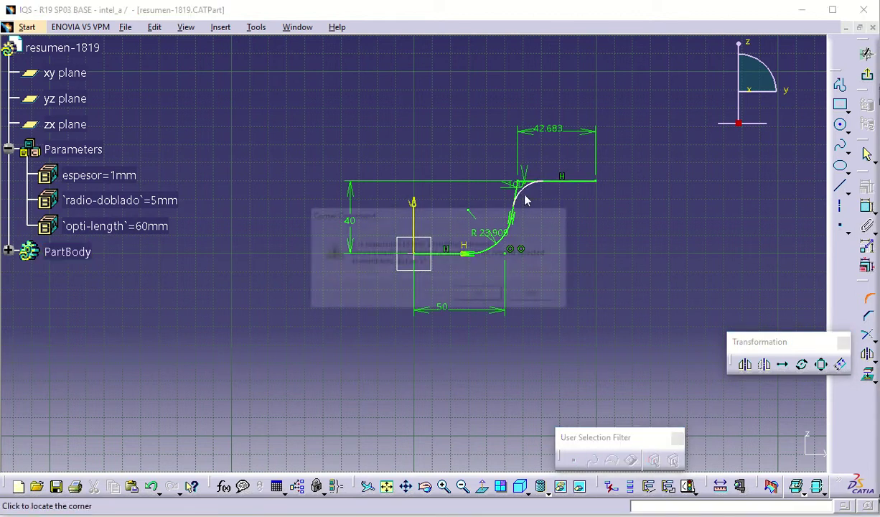
{"action": "left_click", "coordinate": [520, 292]}
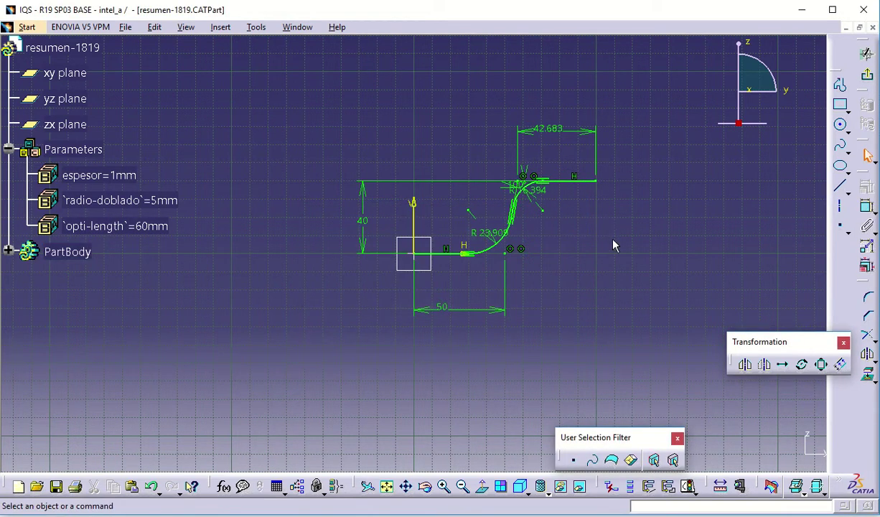
Drive the lower bend's radius with a formula adding the radio-doblado and espesor parameters.
{"action": "right_click", "coordinate": [478, 234]}
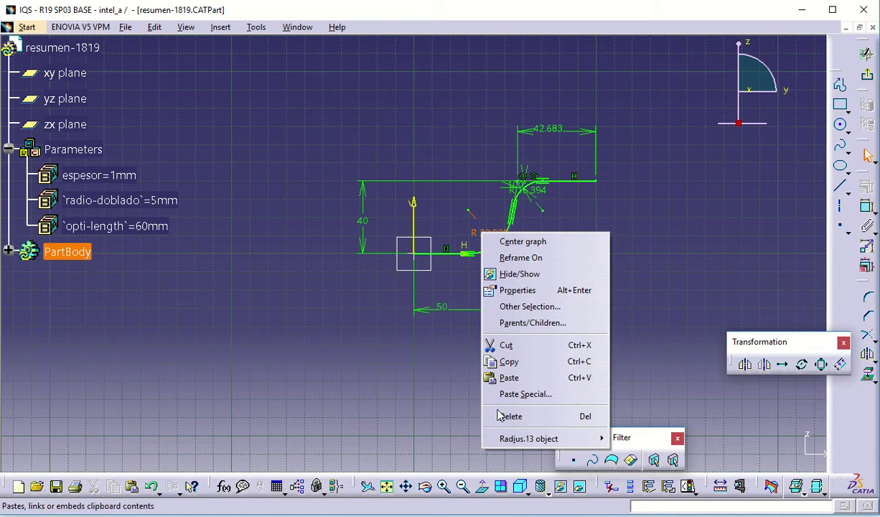
{"action": "mouse_move", "coordinate": [512, 441]}
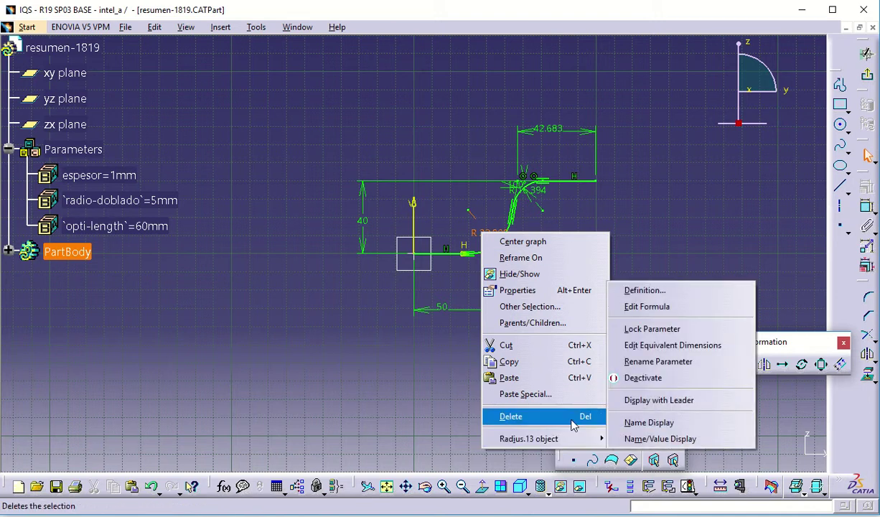
{"action": "left_click", "coordinate": [646, 307]}
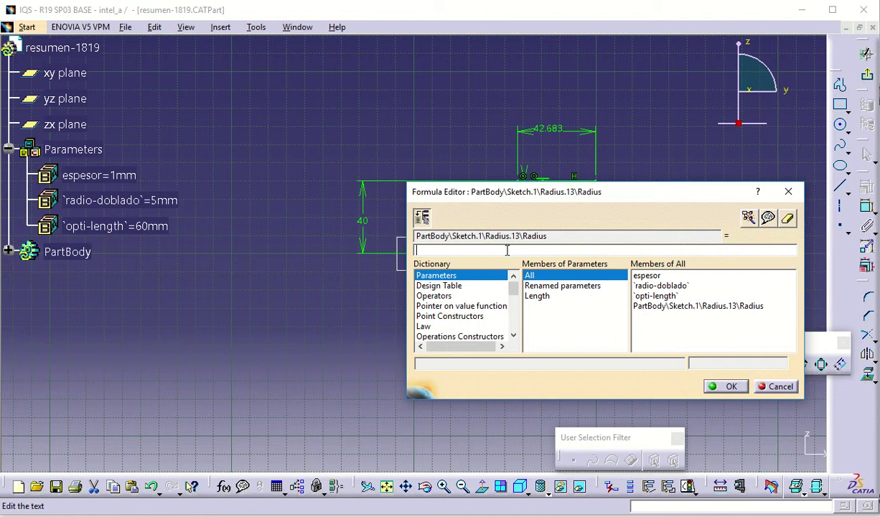
{"action": "left_click", "coordinate": [133, 201]}
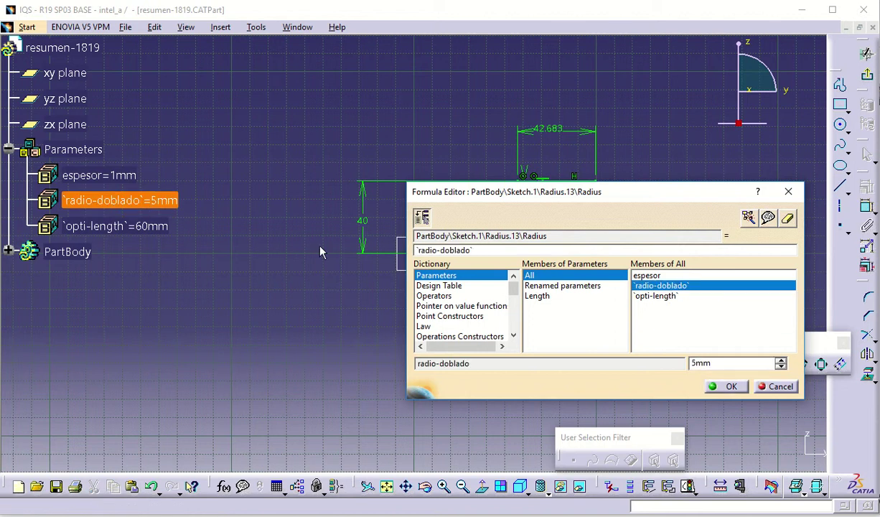
{"action": "type", "text": "+"}
{"action": "left_click", "coordinate": [108, 176]}
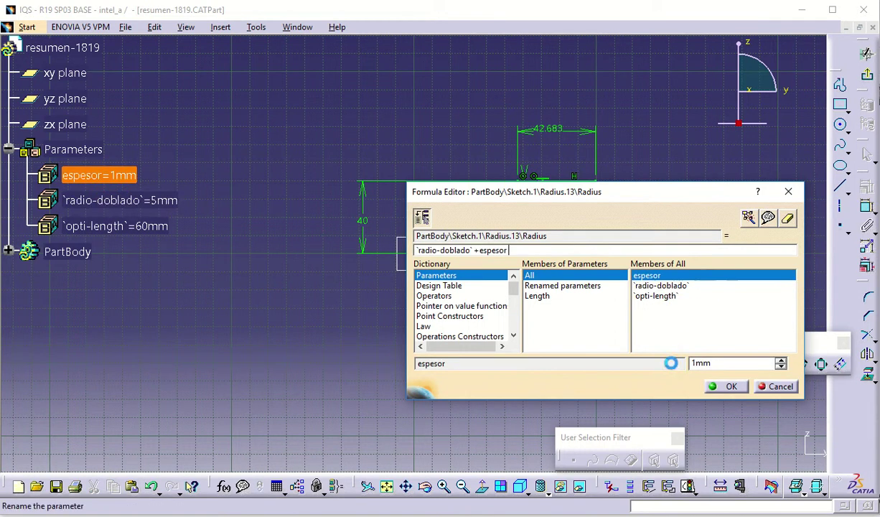
{"action": "left_click", "coordinate": [725, 387]}
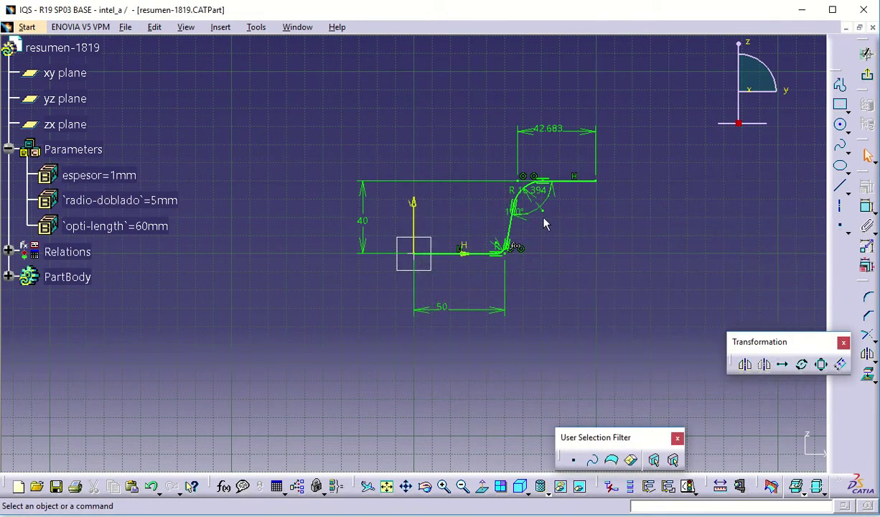
Drive the upper bend's radius with a formula equal to the radio-doblado parameter.
{"action": "right_click", "coordinate": [534, 191]}
{"action": "mouse_move", "coordinate": [625, 399]}
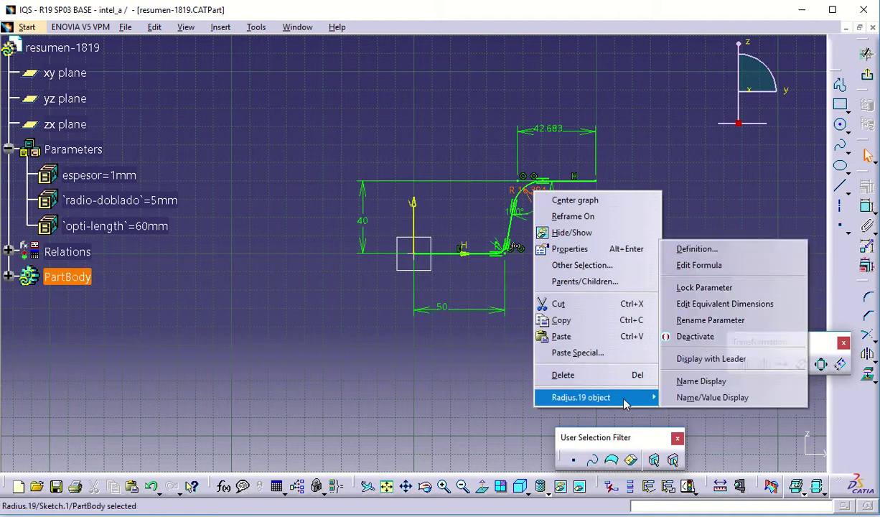
{"action": "left_click", "coordinate": [698, 265]}
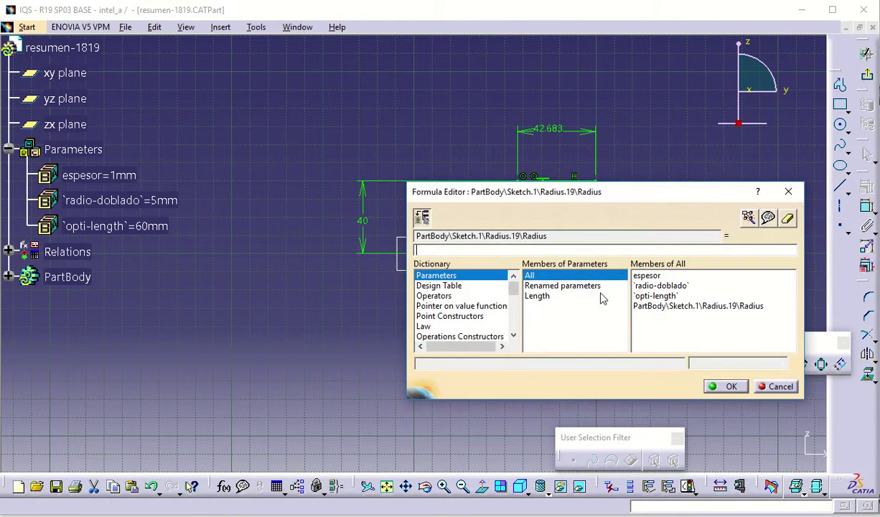
{"action": "left_click", "coordinate": [115, 200]}
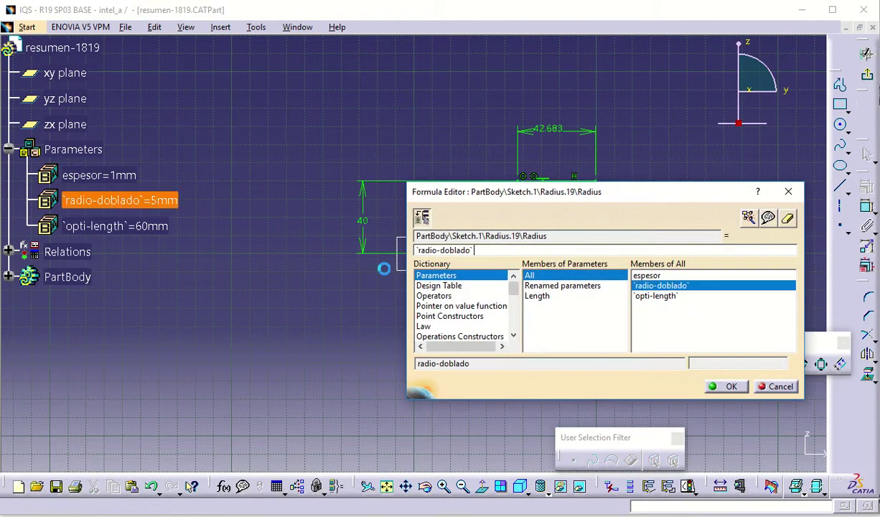
{"action": "left_click", "coordinate": [725, 387]}
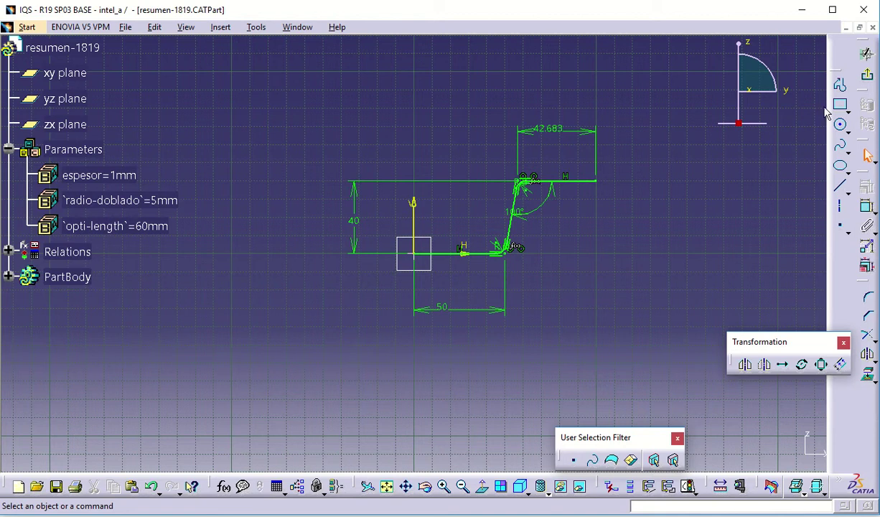
Link the upper horizontal line's length dimension to the opti-length parameter and exit the sketch.
{"action": "right_click", "coordinate": [560, 133]}
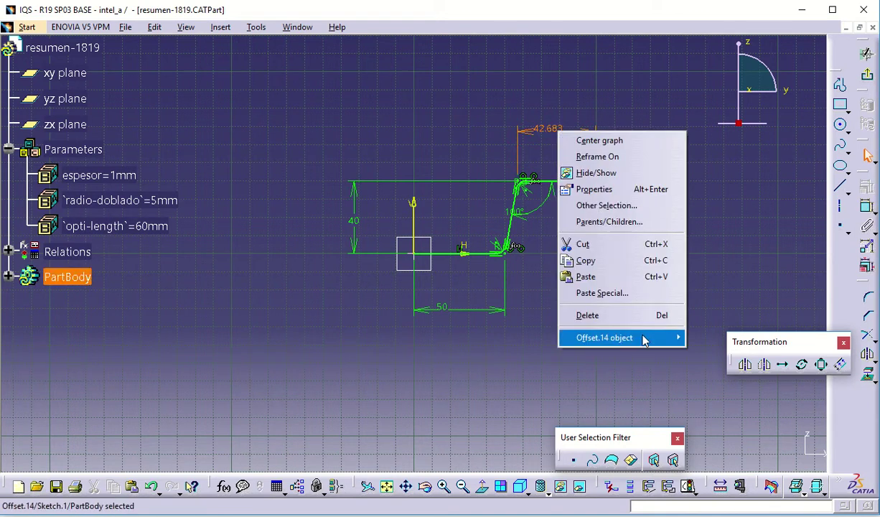
{"action": "mouse_move", "coordinate": [643, 340]}
{"action": "left_click", "coordinate": [717, 354]}
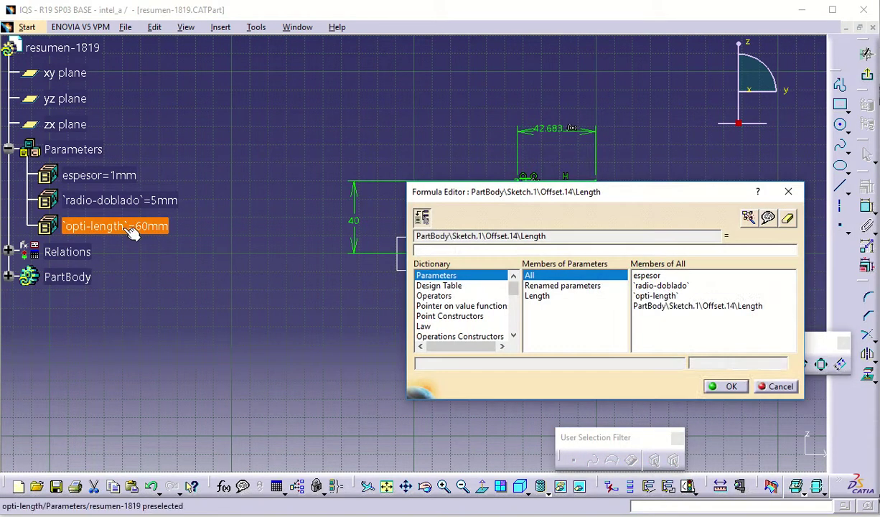
{"action": "left_click", "coordinate": [129, 228]}
{"action": "left_click", "coordinate": [726, 386]}
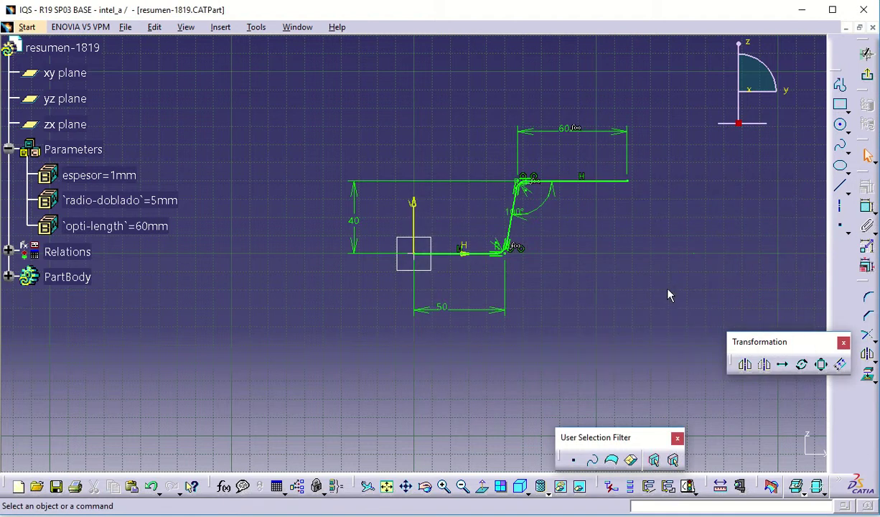
{"action": "left_click", "coordinate": [869, 77]}
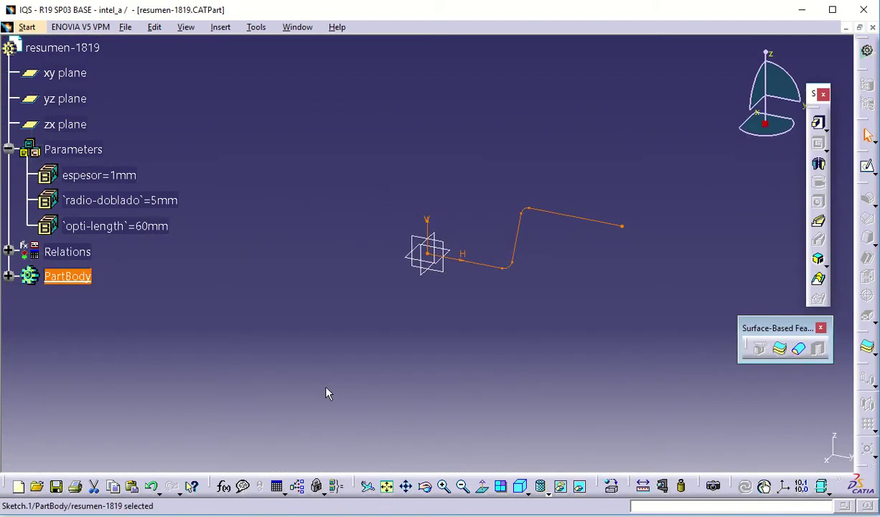
Start a Pad of the open bent profile with a length of 50 mm and the Thick option enabled.
{"action": "left_click", "coordinate": [818, 123]}
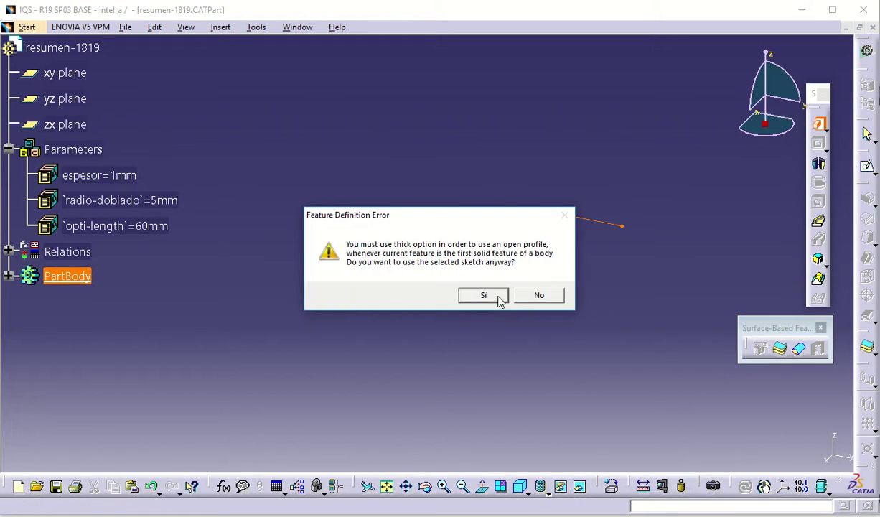
{"action": "left_click", "coordinate": [500, 300]}
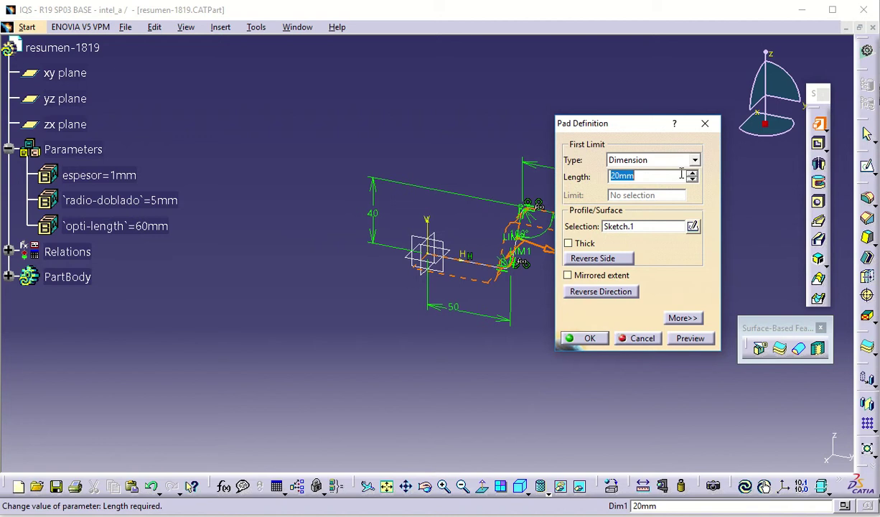
{"action": "type", "text": "50"}
{"action": "key", "text": "Return"}
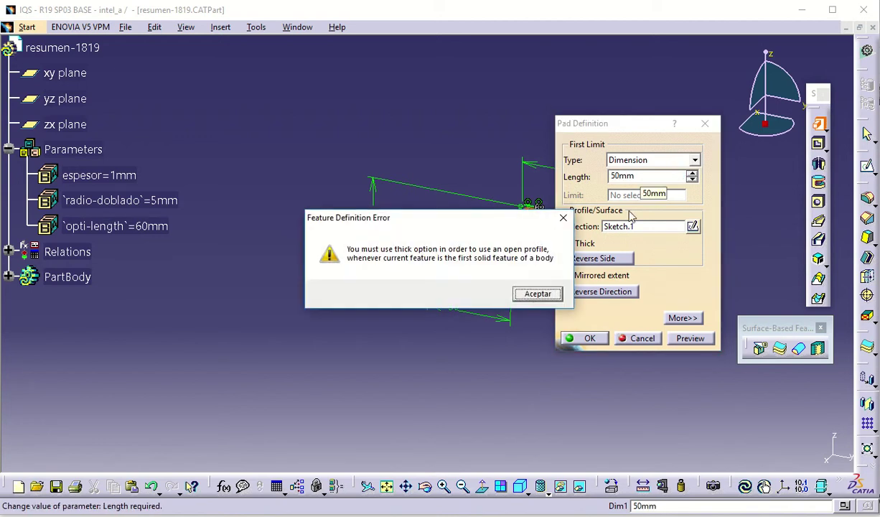
{"action": "left_click", "coordinate": [537, 294]}
{"action": "left_click", "coordinate": [567, 243]}
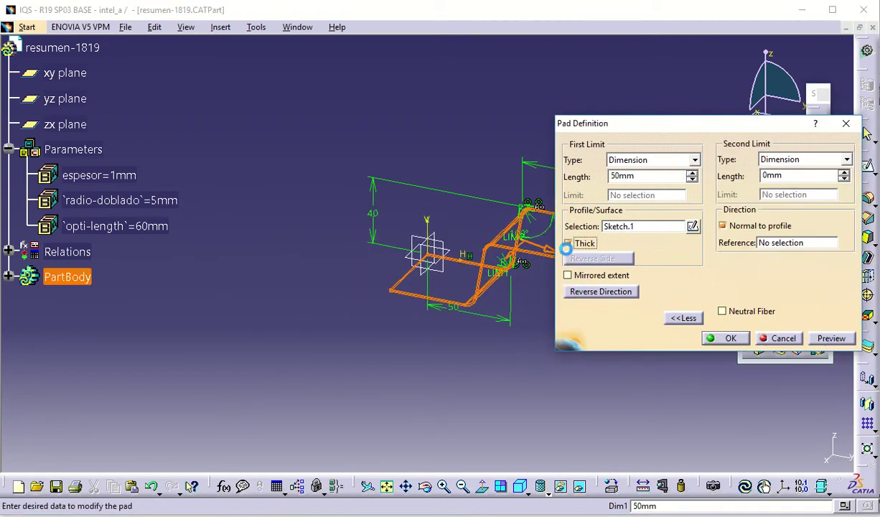
Try a Thickness1 value of 12 mm on the thin pad to check which side of the profile it thickens.
{"action": "middle_click_drag", "start_coordinate": [424, 392], "coordinate": [468, 360]}
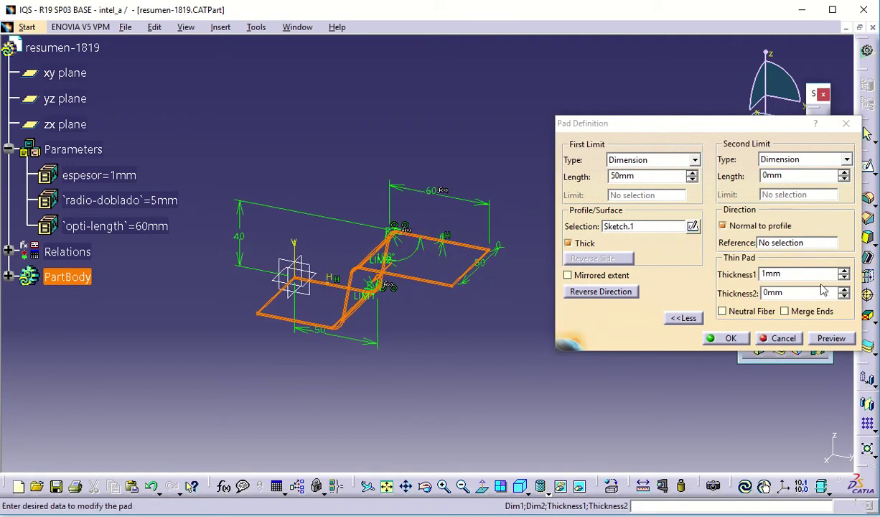
{"action": "left_click", "coordinate": [844, 271]}
{"action": "left_click", "coordinate": [844, 271]}
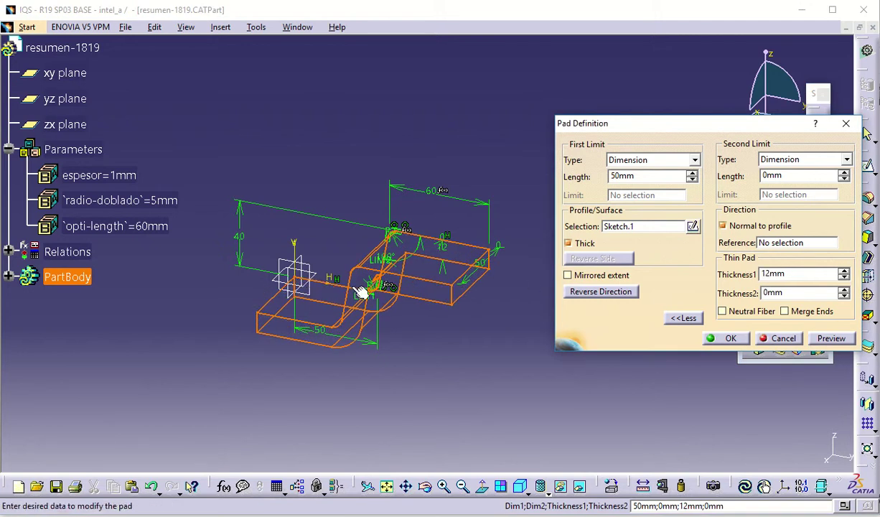
Link the thin pad's Thickness2 value to the espesor parameter with a formula.
{"action": "right_click", "coordinate": [795, 294]}
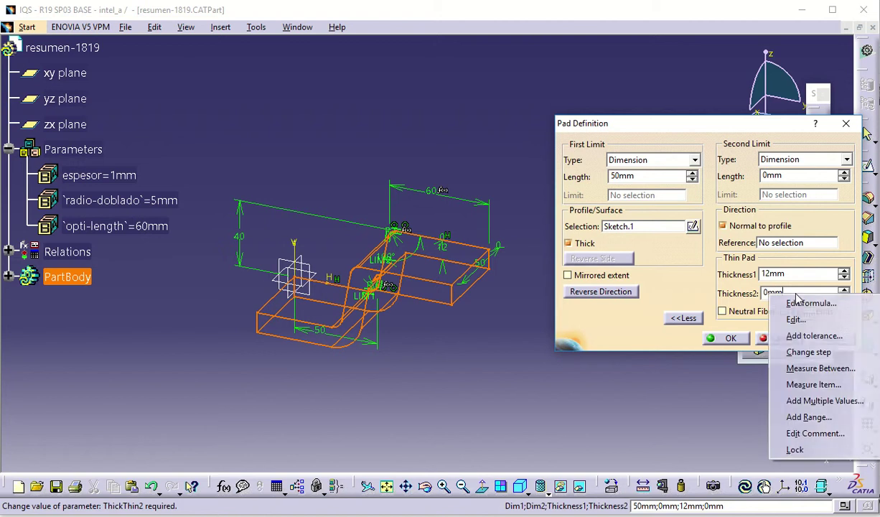
{"action": "left_click", "coordinate": [811, 301]}
{"action": "left_click", "coordinate": [131, 180]}
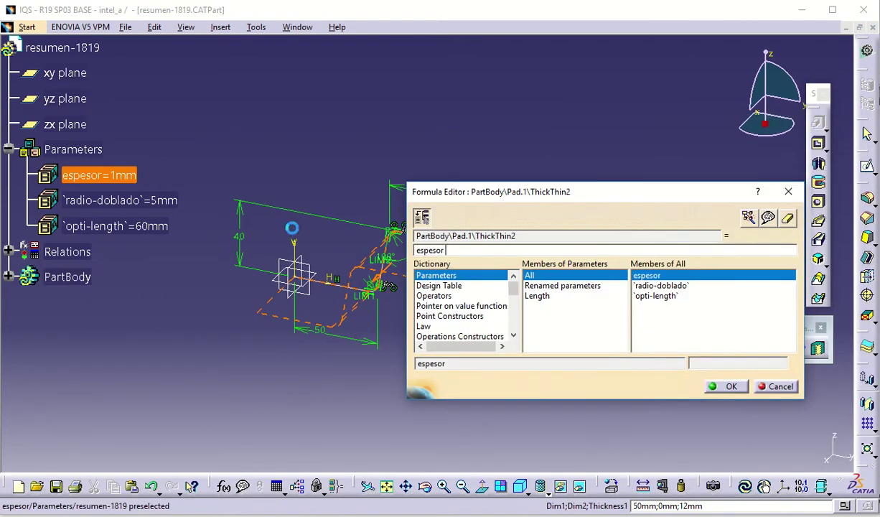
{"action": "left_click", "coordinate": [725, 386]}
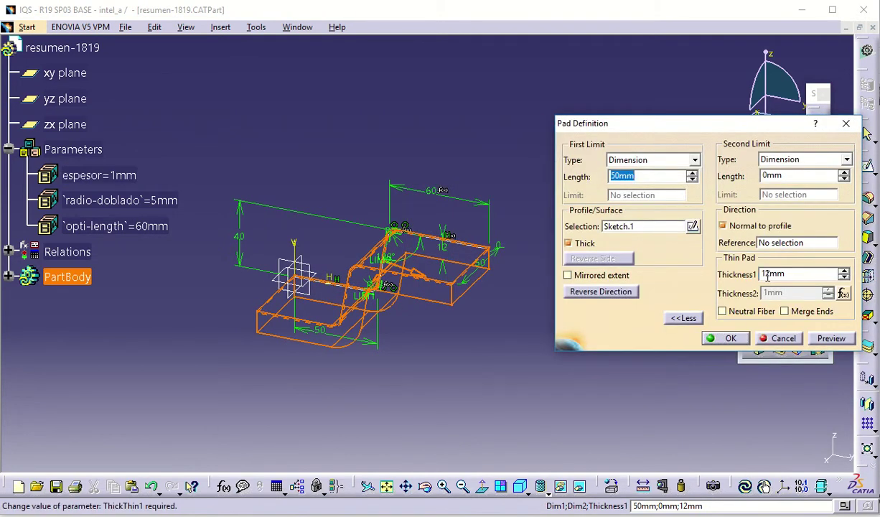
Set the thin pad's Thickness1 to 0 mm and finish the pad.
{"action": "double_click", "coordinate": [767, 274]}
{"action": "type", "text": "0"}
{"action": "key", "text": "Return"}
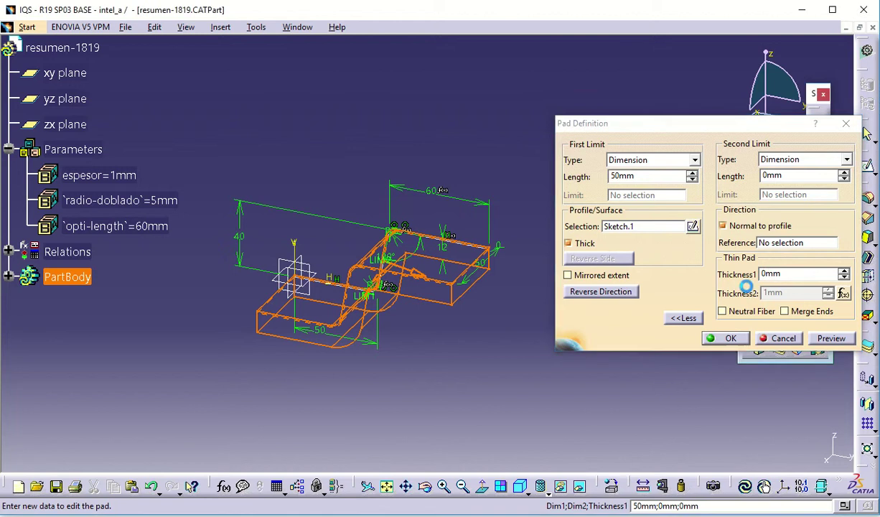
{"action": "left_click", "coordinate": [695, 307]}
{"action": "middle_click_drag", "start_coordinate": [629, 349], "coordinate": [554, 342]}
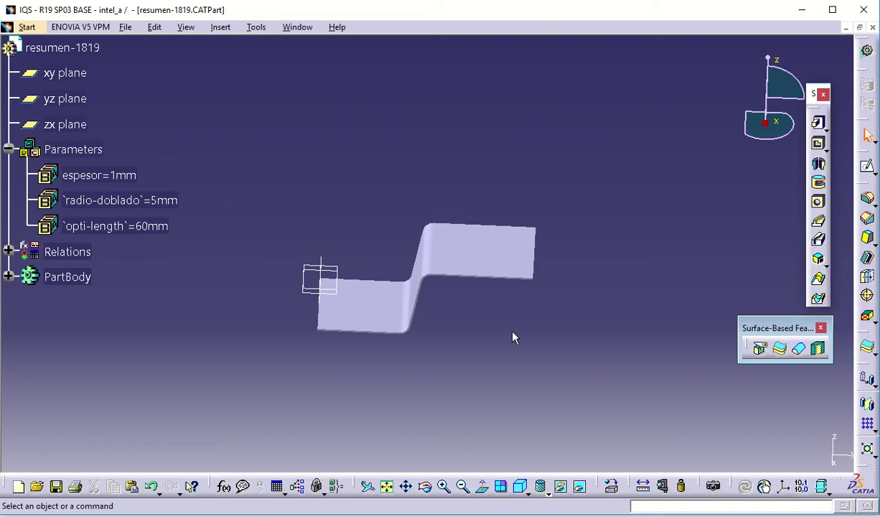
Save the part and switch to the Generative Sheetmetal Design workbench.
{"action": "left_click", "coordinate": [126, 27]}
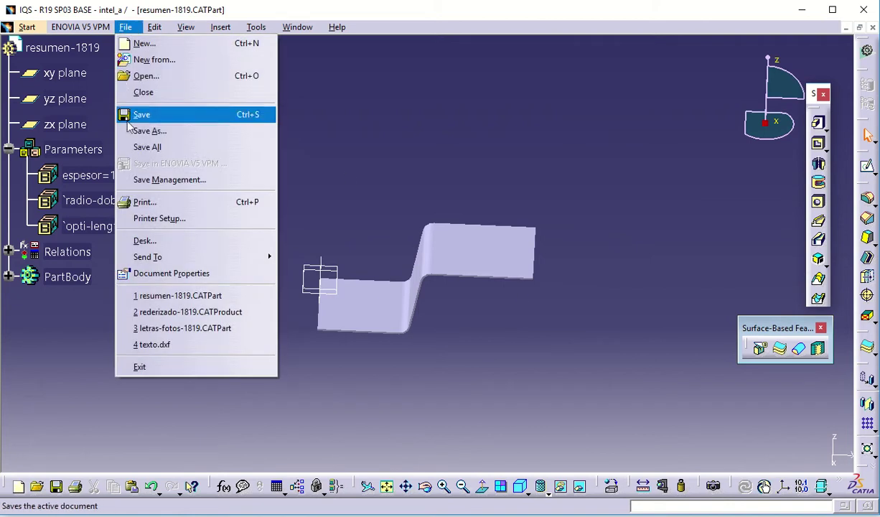
{"action": "left_click", "coordinate": [136, 113]}
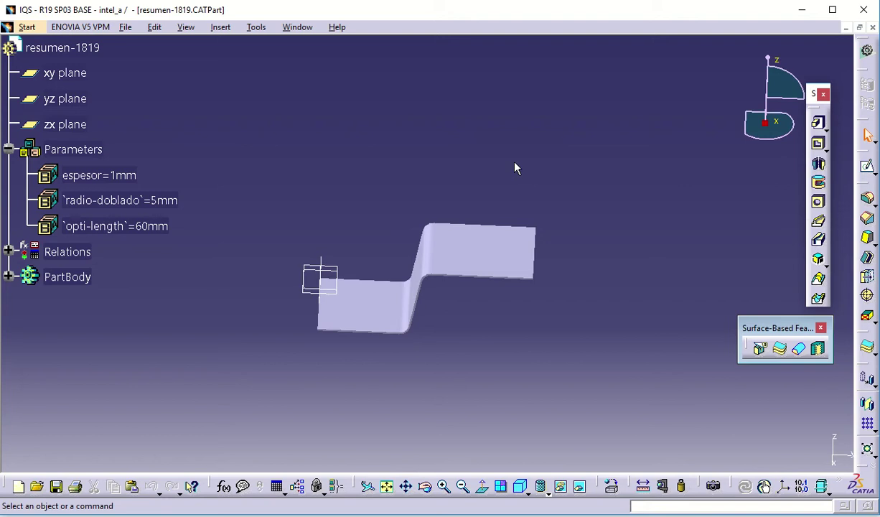
{"action": "left_click", "coordinate": [26, 27]}
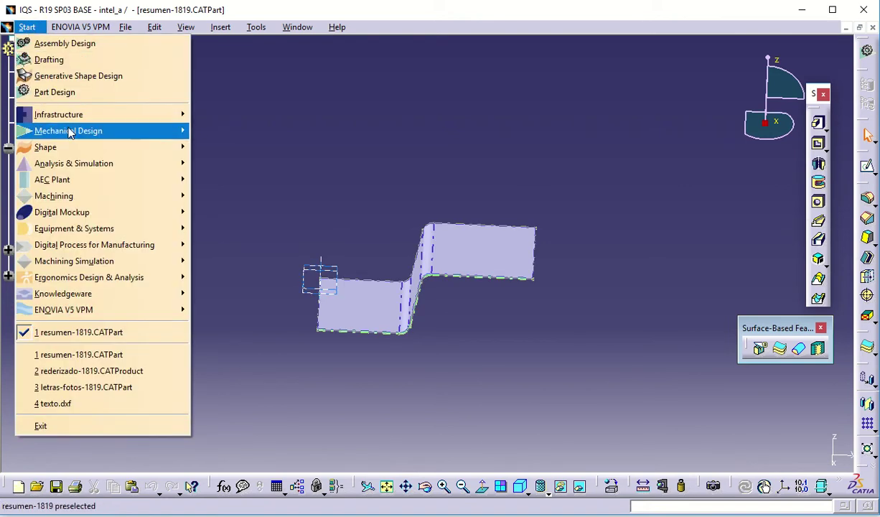
{"action": "mouse_move", "coordinate": [70, 133]}
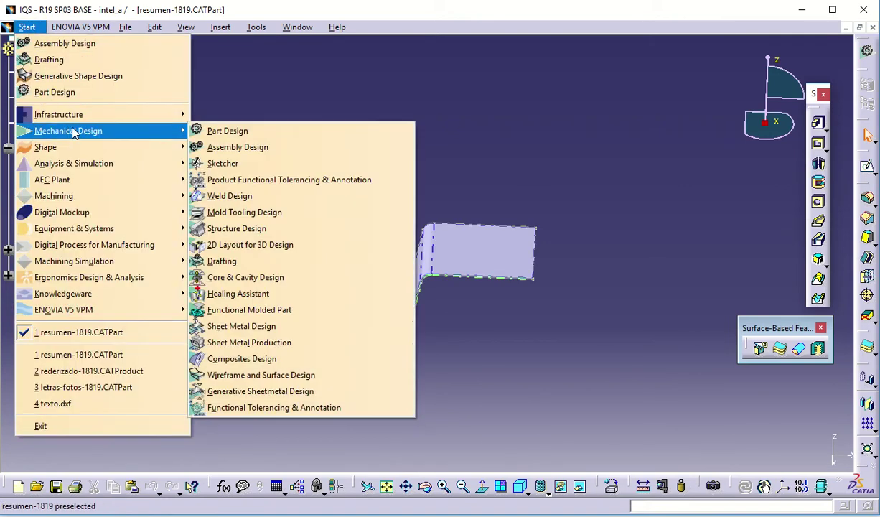
{"action": "left_click", "coordinate": [267, 393]}
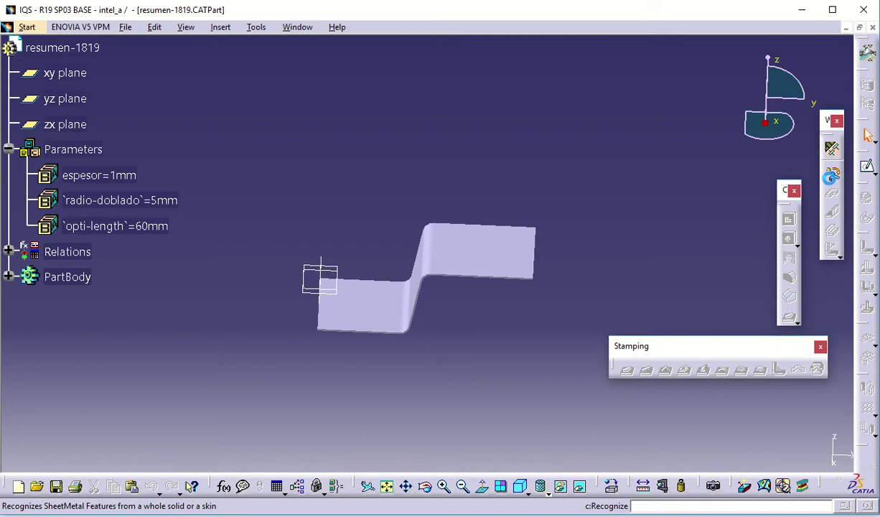
Recognize the solid as sheet metal with full recognition, using the lower flat face as the reference face.
{"action": "left_click", "coordinate": [832, 176]}
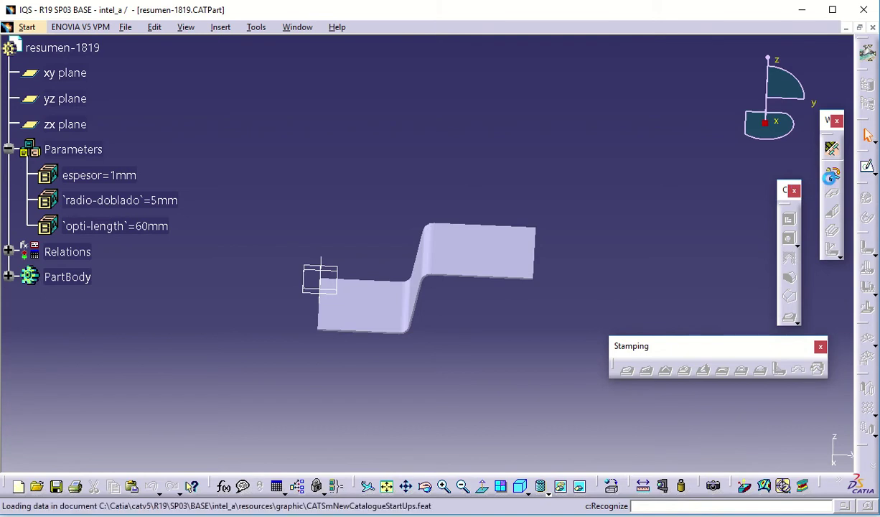
{"action": "left_click", "coordinate": [362, 304]}
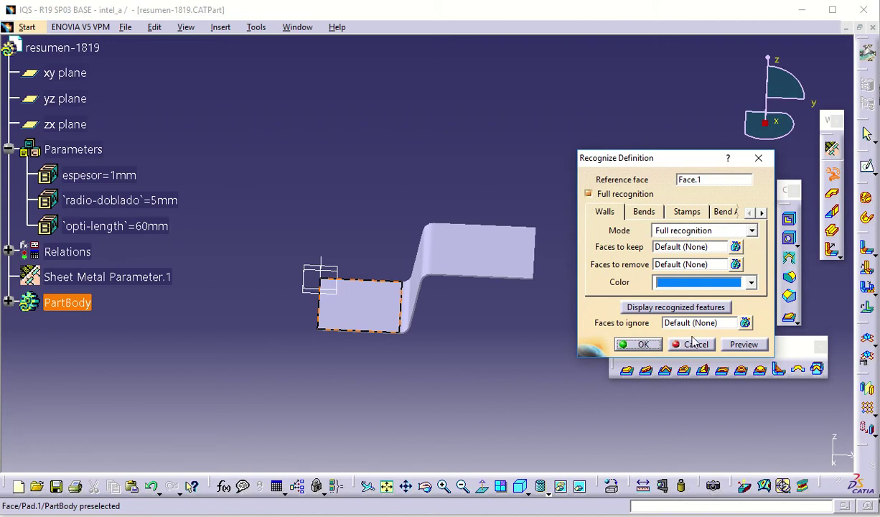
{"action": "left_click", "coordinate": [726, 348]}
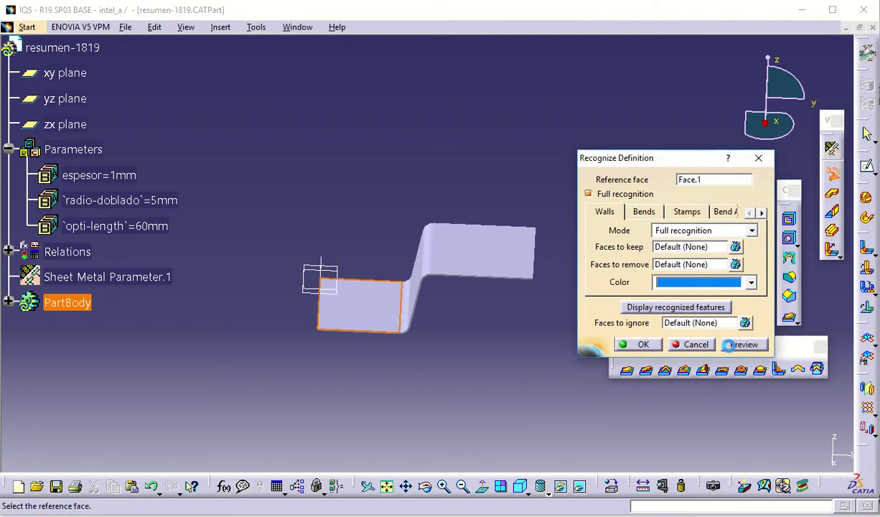
{"action": "left_click", "coordinate": [641, 344]}
{"action": "left_click", "coordinate": [467, 369]}
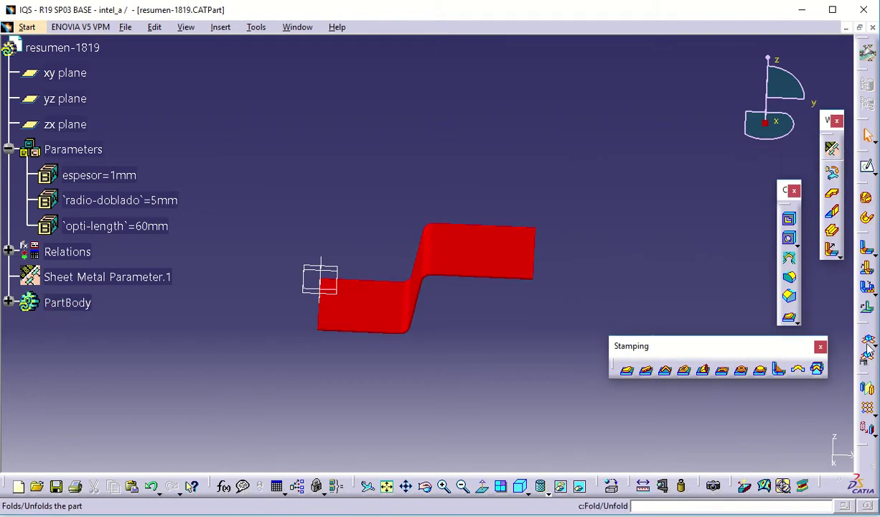
Unfold the sheet-metal part to check its flat pattern and fold it back to the 3D view.
{"action": "left_click", "coordinate": [868, 309]}
{"action": "left_click", "coordinate": [867, 310]}
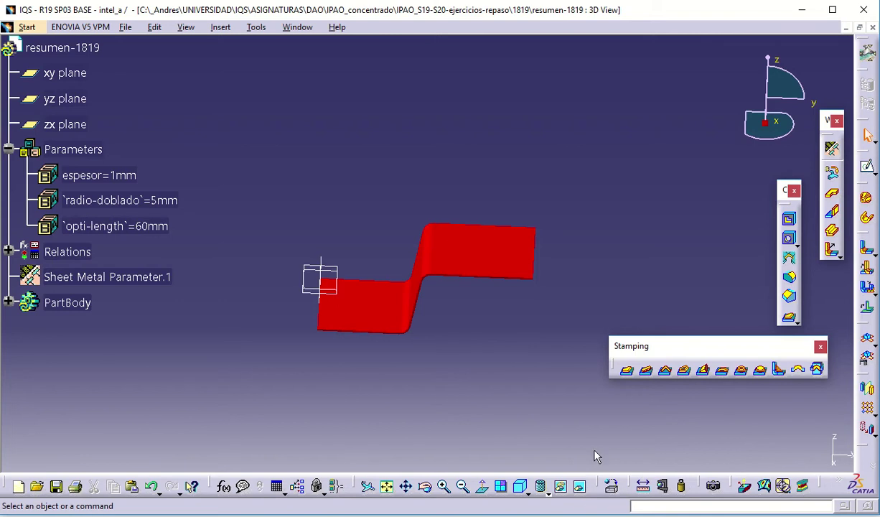
Update the part and check that it unfolds by switching to the flat pattern and back.
{"action": "key", "text": "ctrl+u"}
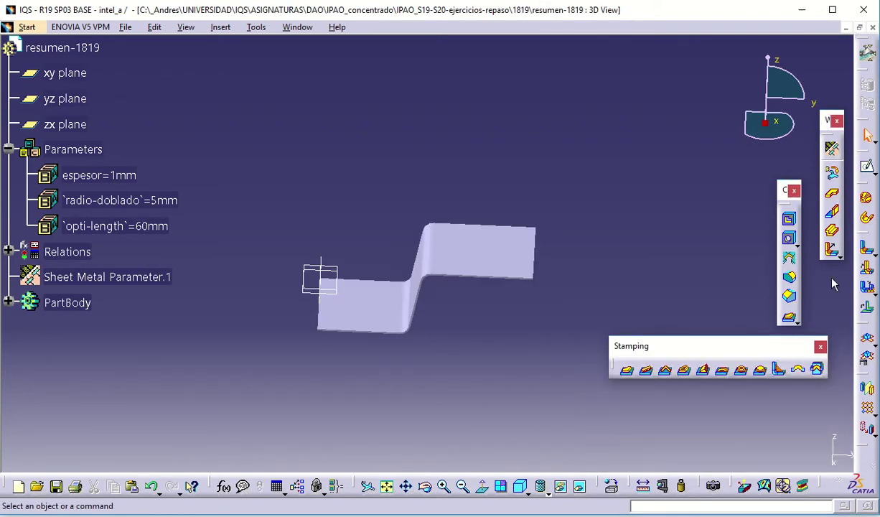
{"action": "left_click", "coordinate": [868, 339]}
{"action": "left_click", "coordinate": [868, 339]}
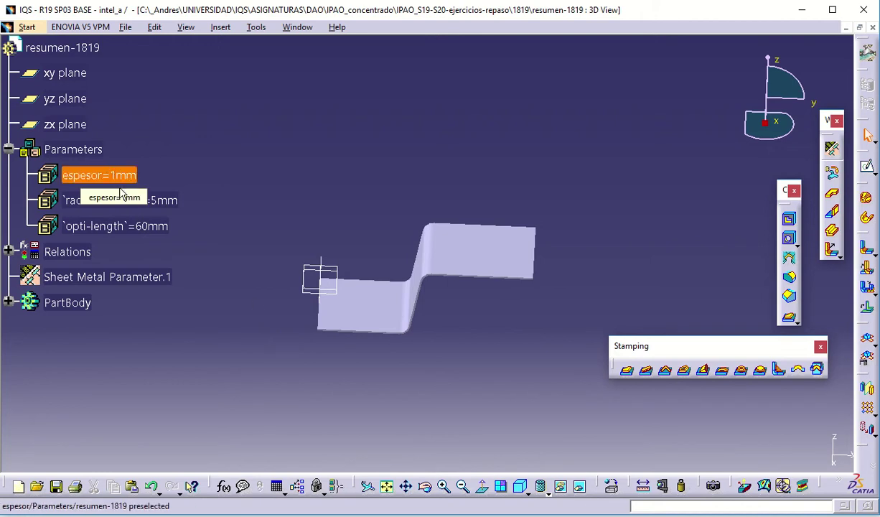
Link the Thickness in Sheet Metal Parameter.1 to the espesor parameter with a formula.
{"action": "double_click", "coordinate": [115, 276]}
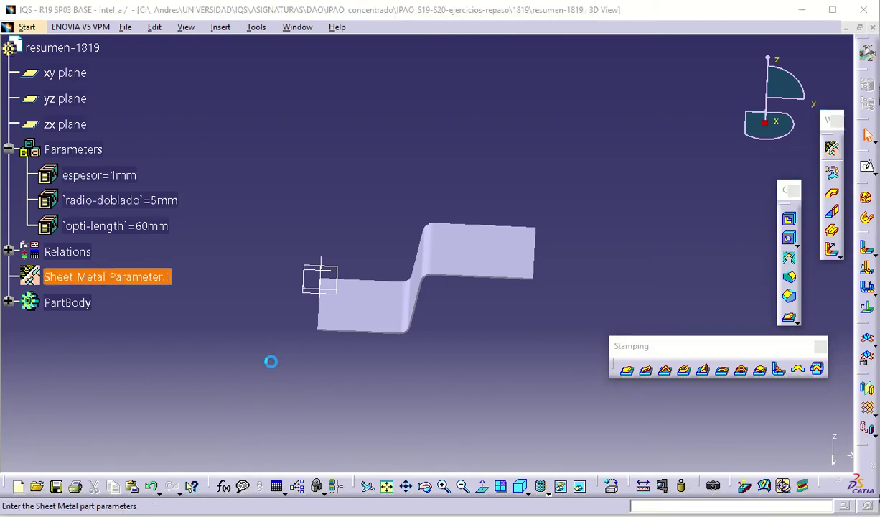
{"action": "right_click", "coordinate": [395, 368]}
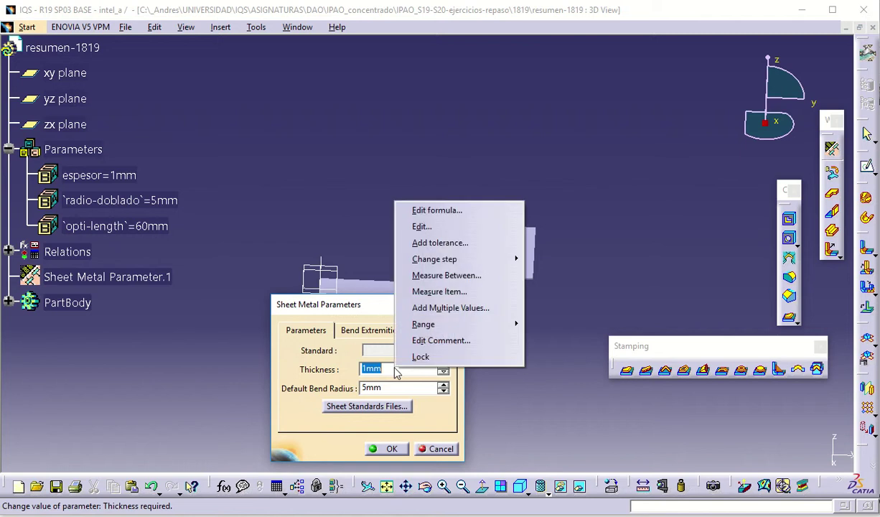
{"action": "left_click", "coordinate": [445, 224]}
{"action": "left_click", "coordinate": [104, 174]}
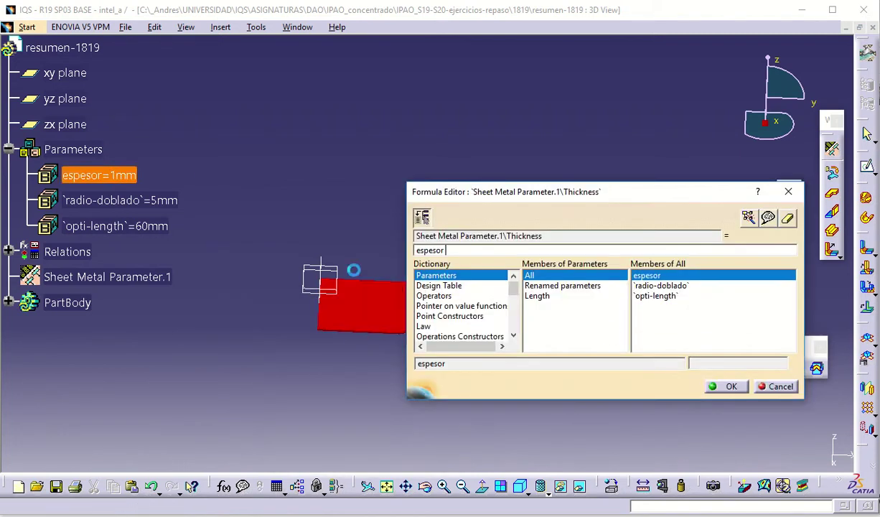
{"action": "left_click", "coordinate": [725, 386]}
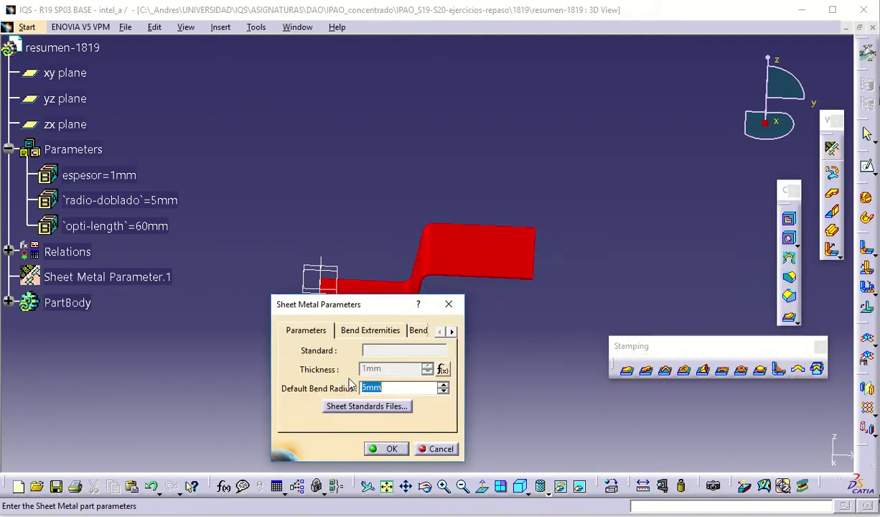
Link the Default Bend Radius to the radio-doblado parameter with a formula and accept the sheet metal parameters.
{"action": "right_click", "coordinate": [386, 387]}
{"action": "left_click", "coordinate": [425, 229]}
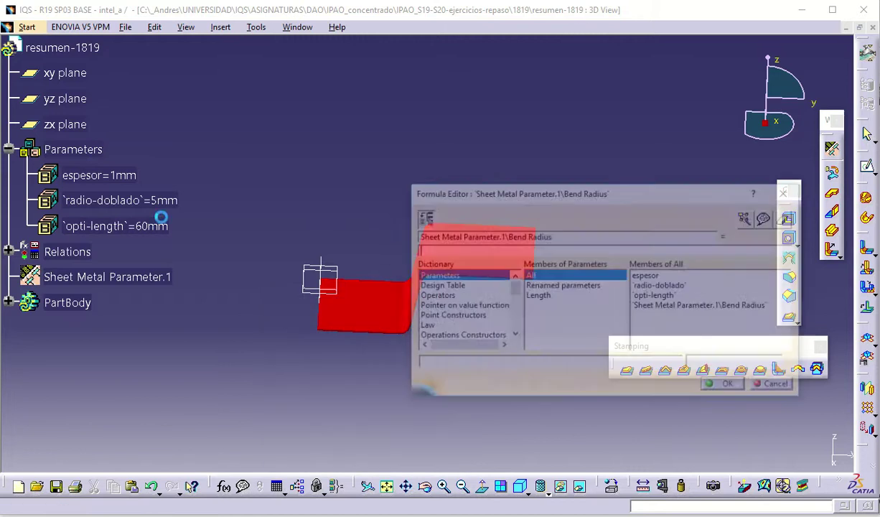
{"action": "left_click", "coordinate": [120, 200]}
{"action": "left_click", "coordinate": [727, 387]}
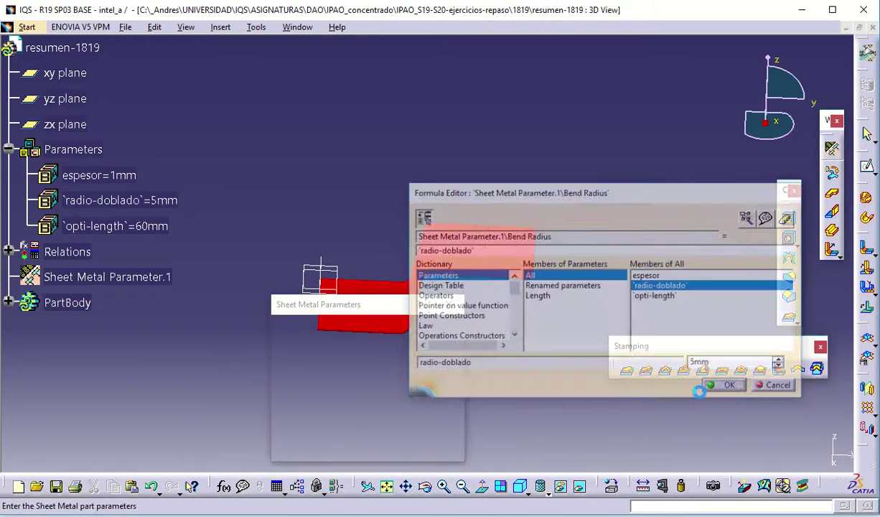
{"action": "left_click", "coordinate": [389, 450]}
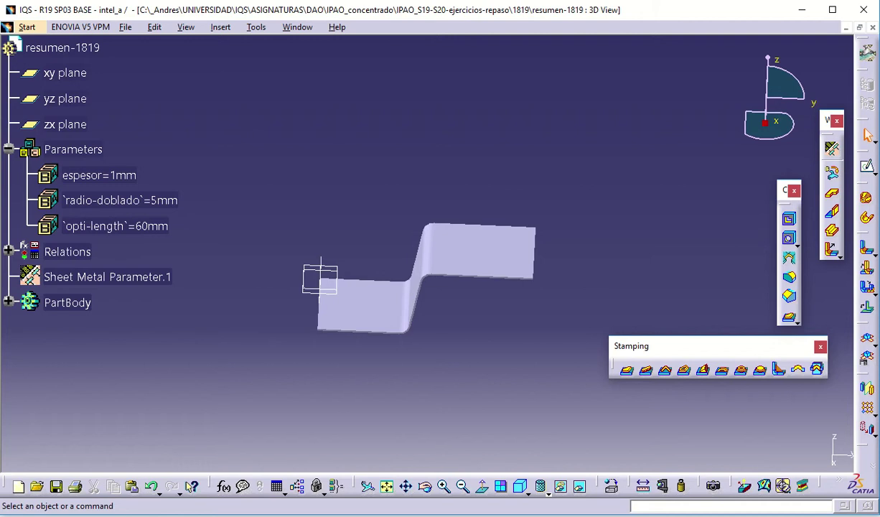
Unfold the part and keep a Measure Between of the flat pattern's two short end edges, using Any geometry for both selection modes.
{"action": "left_click", "coordinate": [868, 343]}
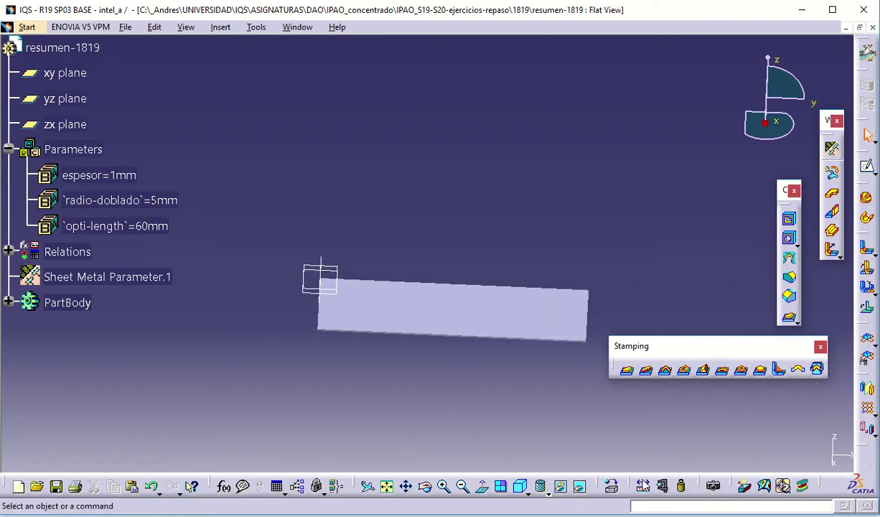
{"action": "left_click", "coordinate": [643, 487]}
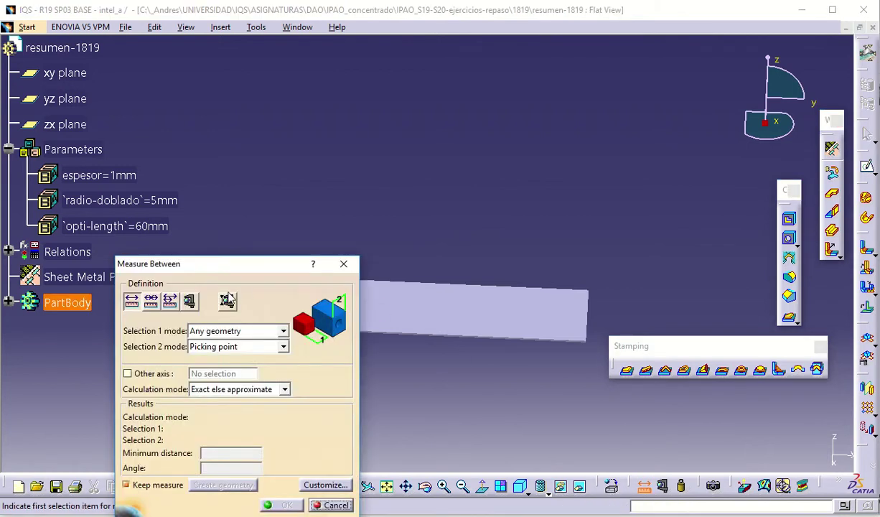
{"action": "left_click", "coordinate": [237, 331]}
{"action": "left_click", "coordinate": [208, 343]}
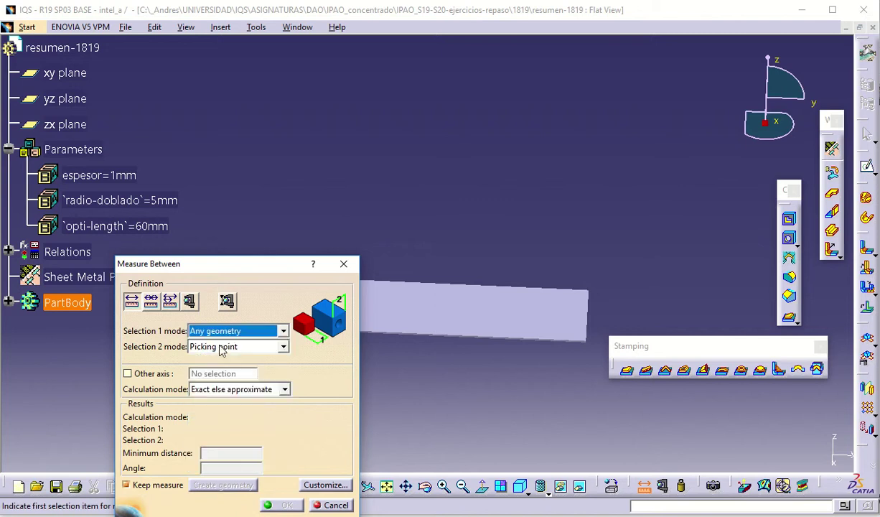
{"action": "left_click", "coordinate": [221, 347]}
{"action": "left_click", "coordinate": [208, 359]}
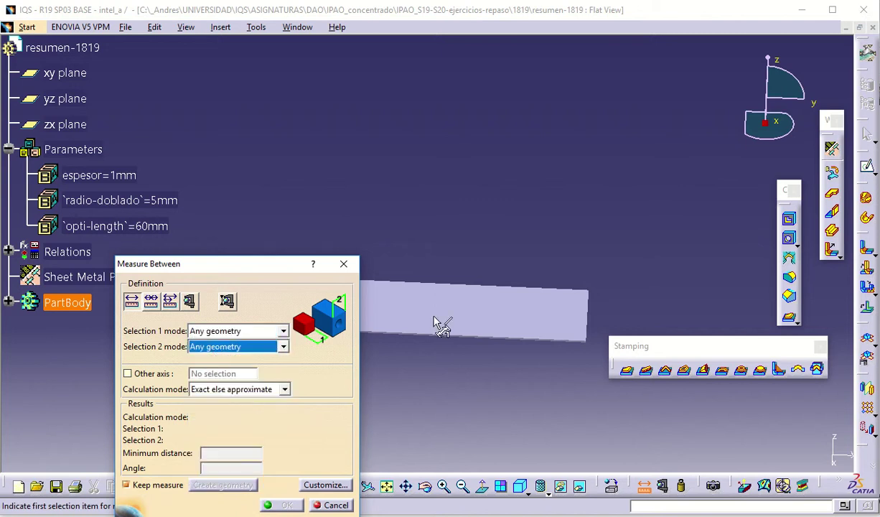
{"action": "left_click", "coordinate": [587, 314]}
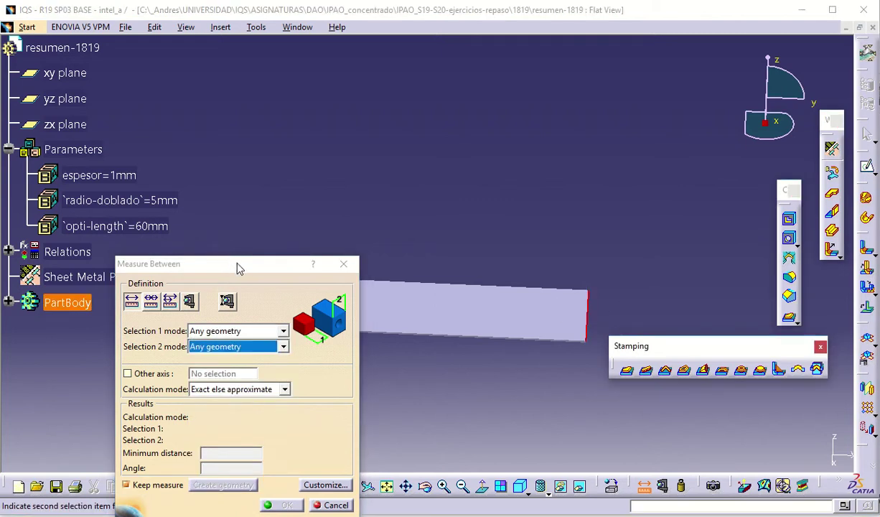
{"action": "left_click_drag", "start_coordinate": [239, 267], "coordinate": [136, 259]}
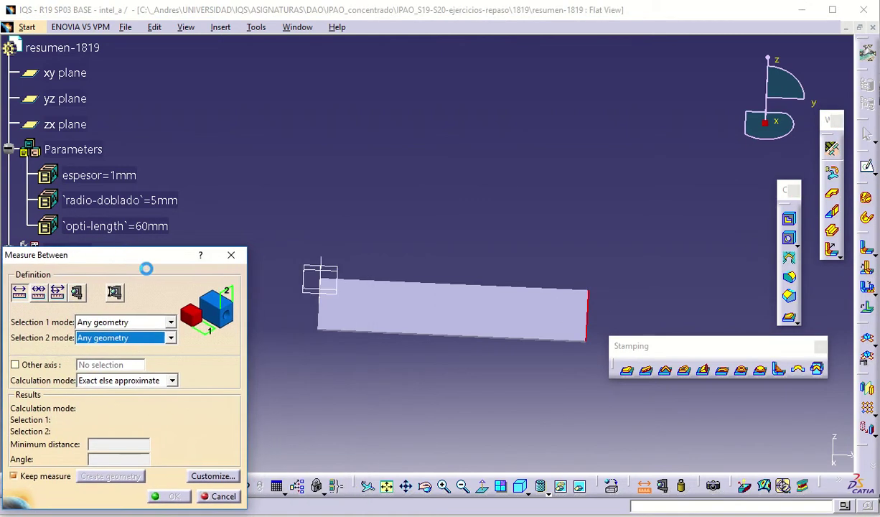
{"action": "left_click", "coordinate": [320, 314]}
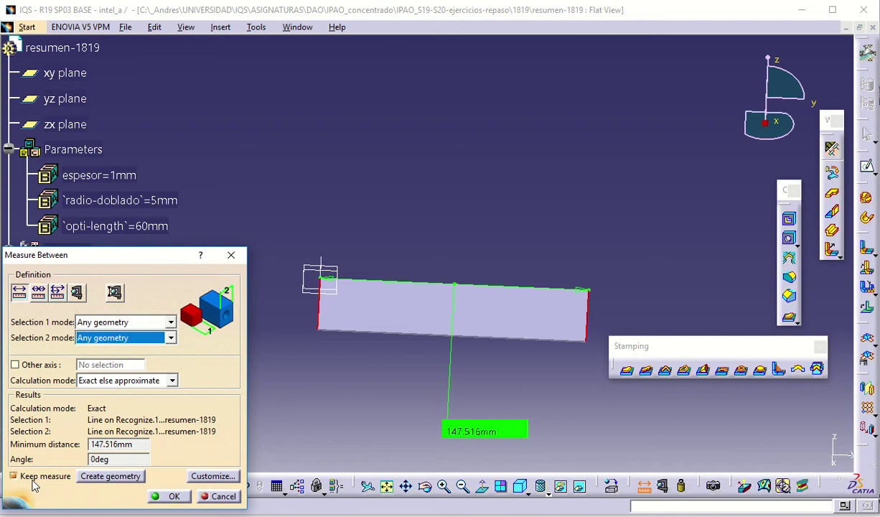
{"action": "left_click", "coordinate": [170, 497]}
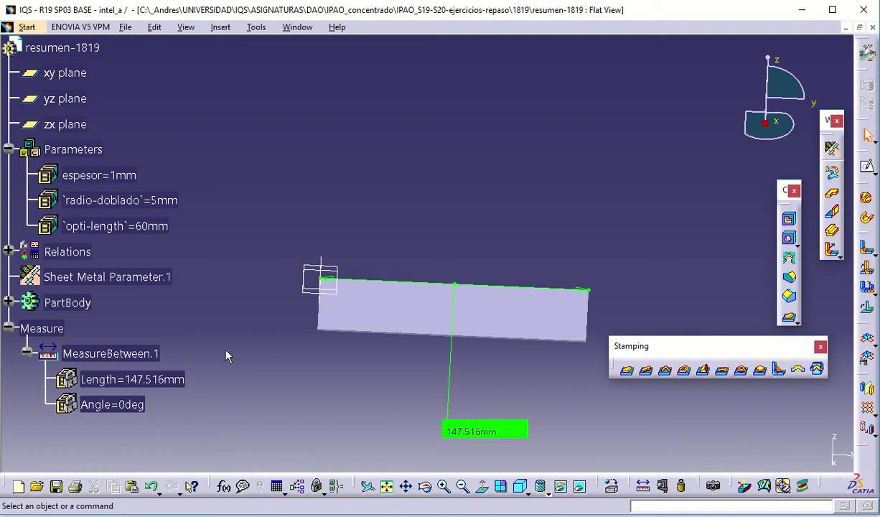
Set the opti-length parameter to 70 mm.
{"action": "double_click", "coordinate": [150, 227]}
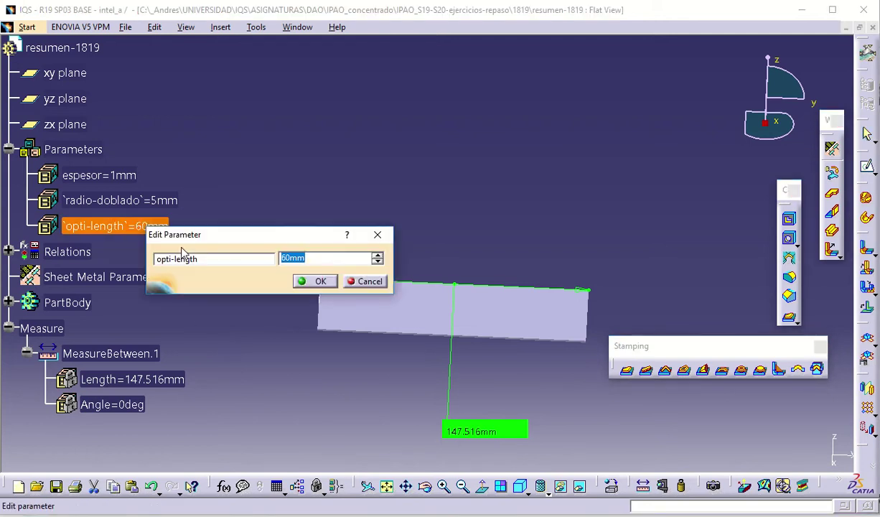
{"action": "type", "text": "70"}
{"action": "key", "text": "Return"}
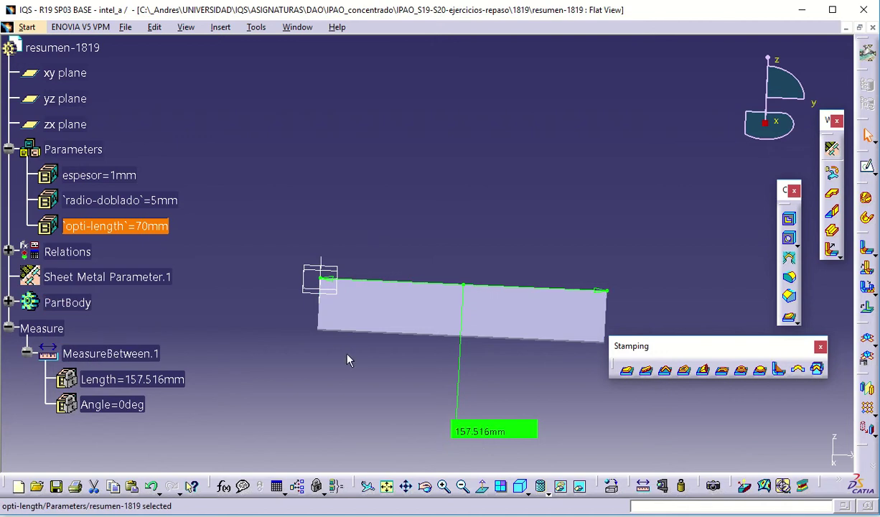
Set the opti-length parameter to 72 mm.
{"action": "double_click", "coordinate": [165, 227]}
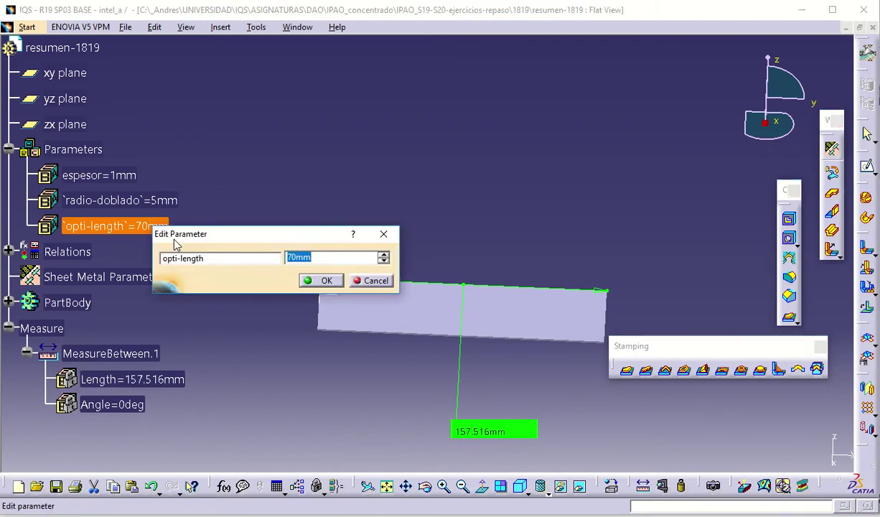
{"action": "type", "text": "72"}
{"action": "key", "text": "Return"}
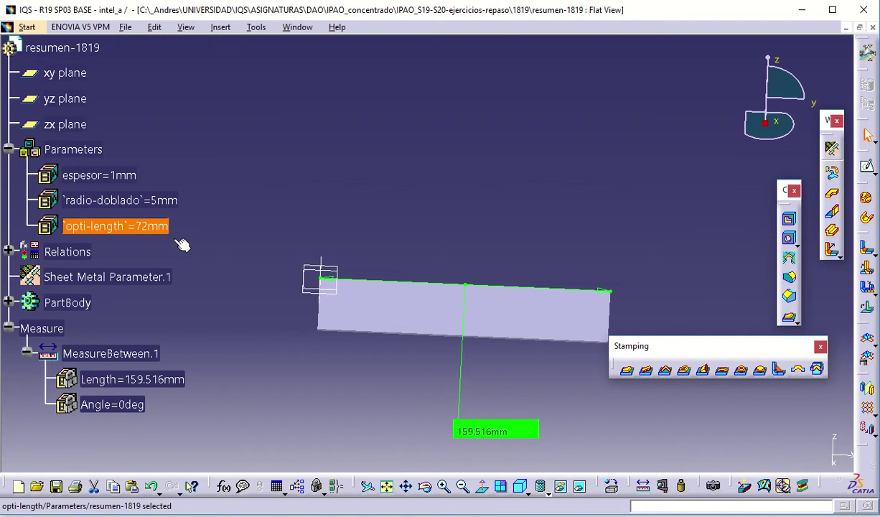
{"action": "left_click", "coordinate": [361, 146]}
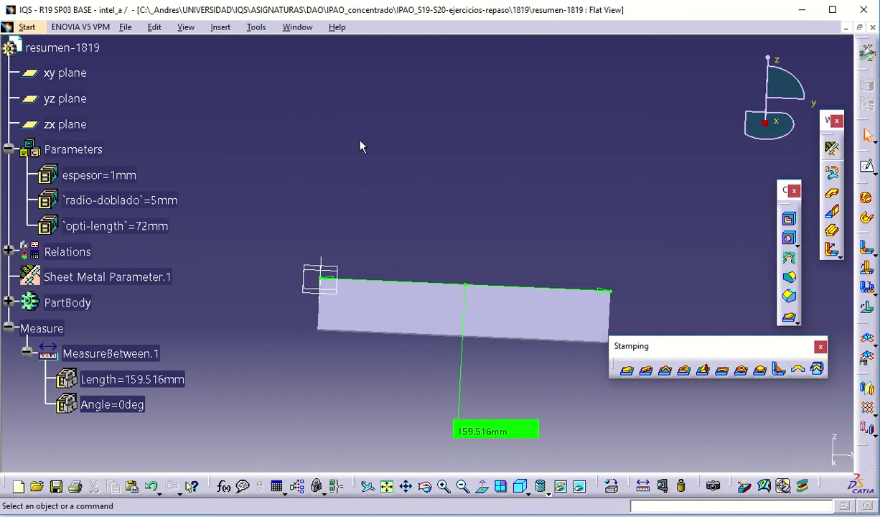
Switch to the Product Engineering Optimizer workbench and start a new optimization.
{"action": "left_click", "coordinate": [28, 27]}
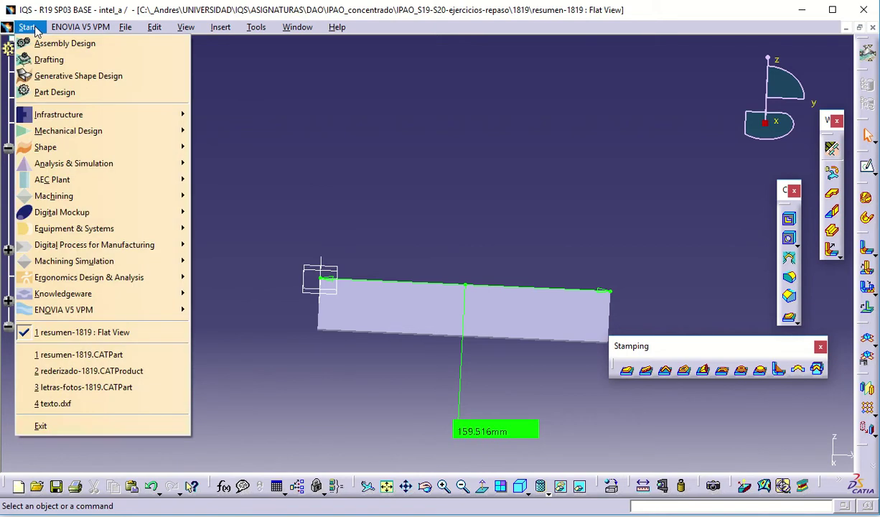
{"action": "mouse_move", "coordinate": [79, 111]}
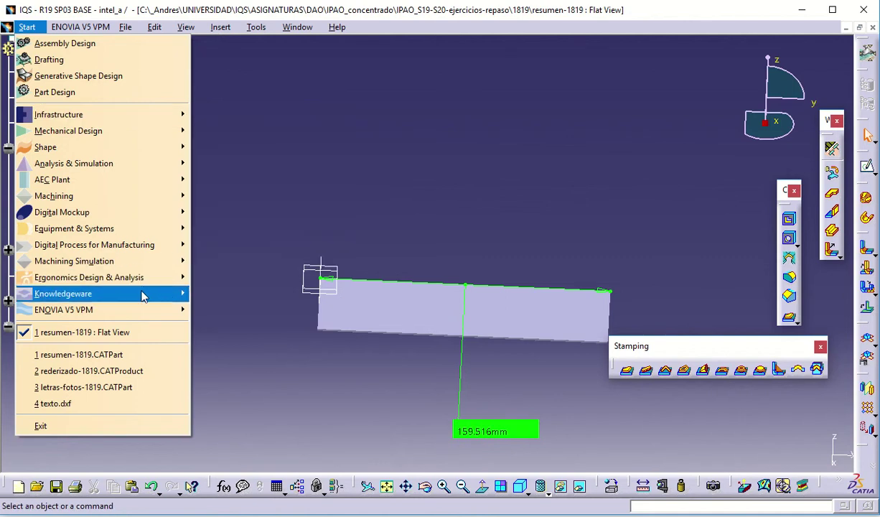
{"action": "mouse_move", "coordinate": [172, 293]}
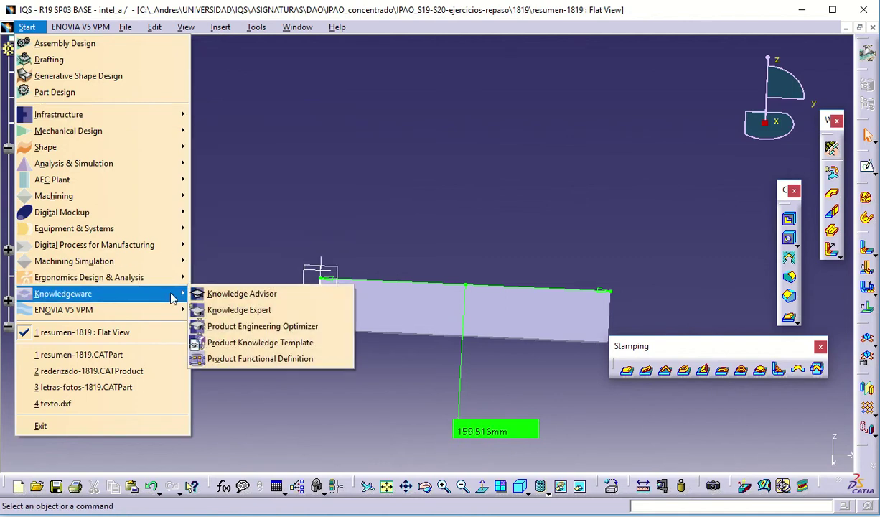
{"action": "left_click", "coordinate": [229, 328]}
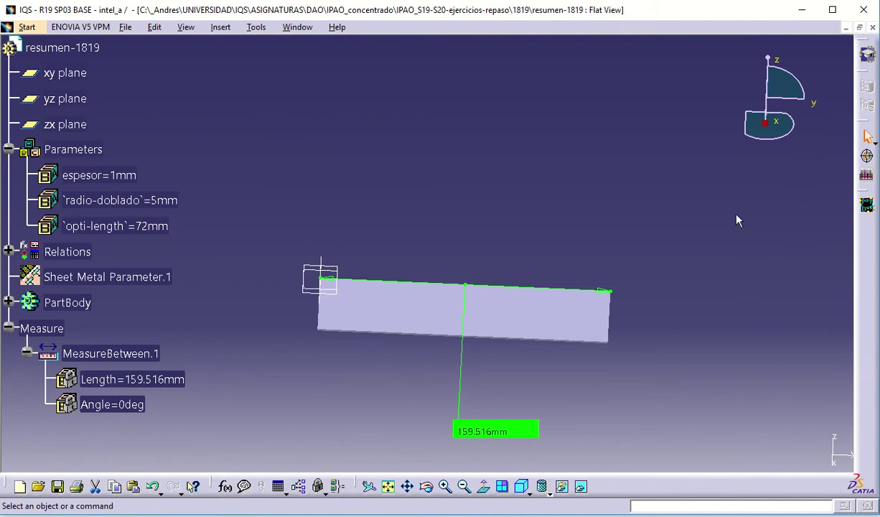
{"action": "left_click", "coordinate": [866, 155]}
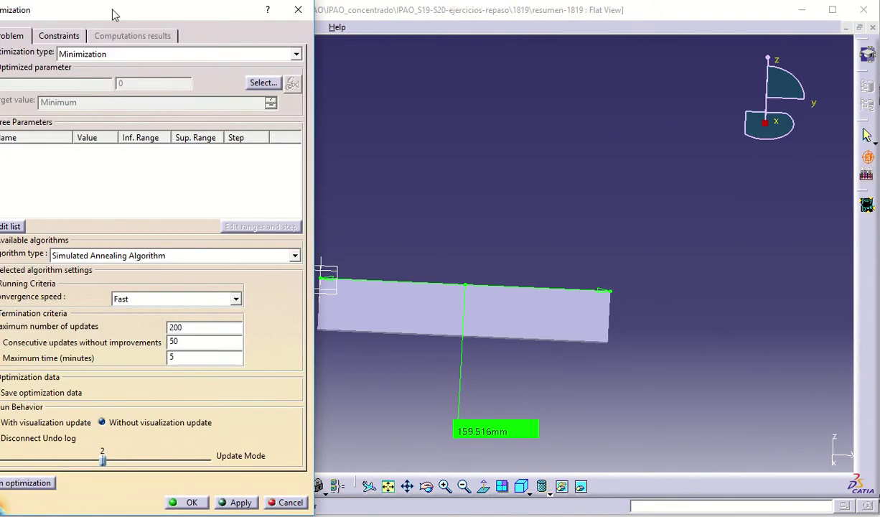
{"action": "left_click_drag", "start_coordinate": [111, 14], "coordinate": [242, 20]}
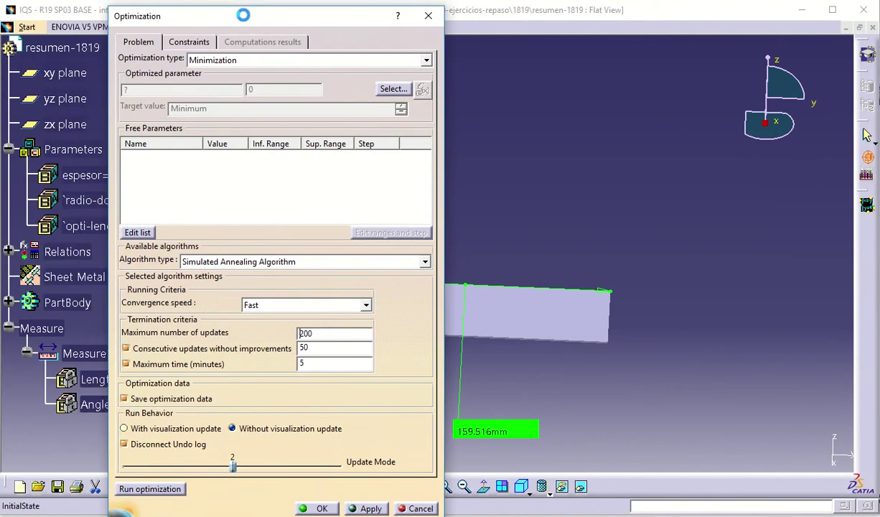
Choose MeasureBetween.1\Length as the optimized parameter.
{"action": "left_click", "coordinate": [392, 89]}
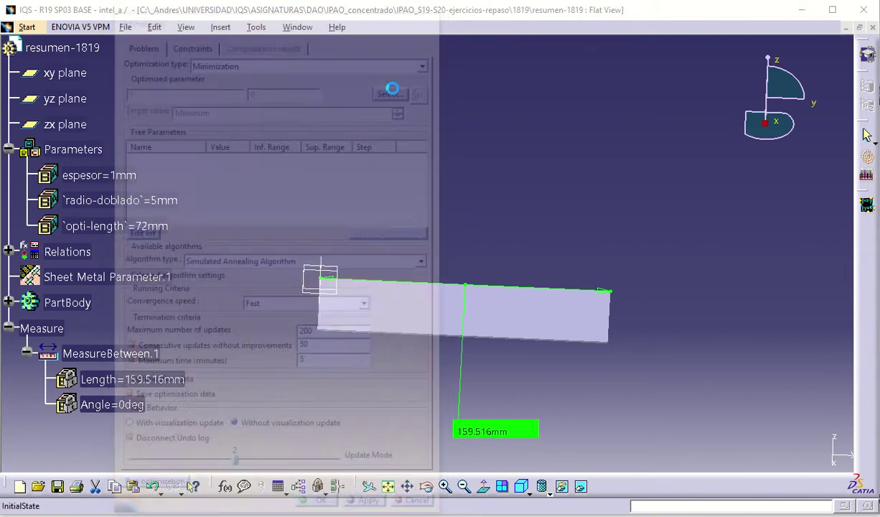
{"action": "left_click", "coordinate": [144, 379]}
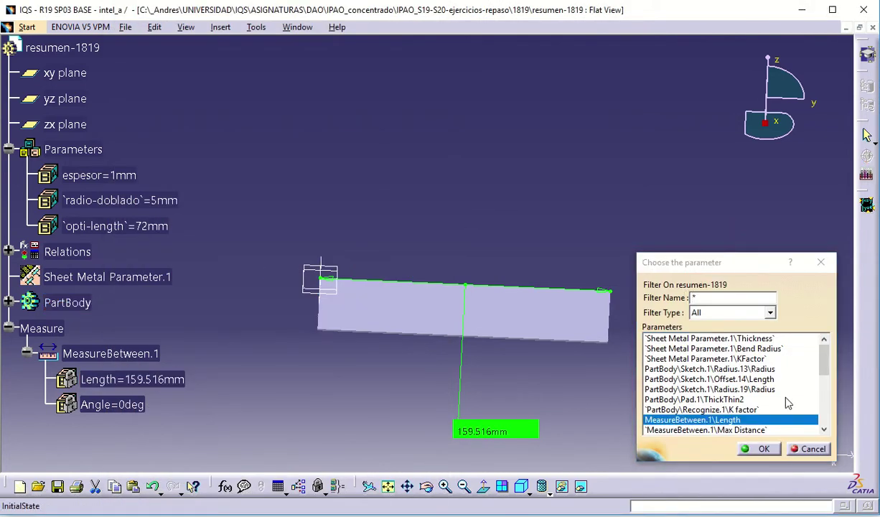
{"action": "left_click", "coordinate": [764, 449]}
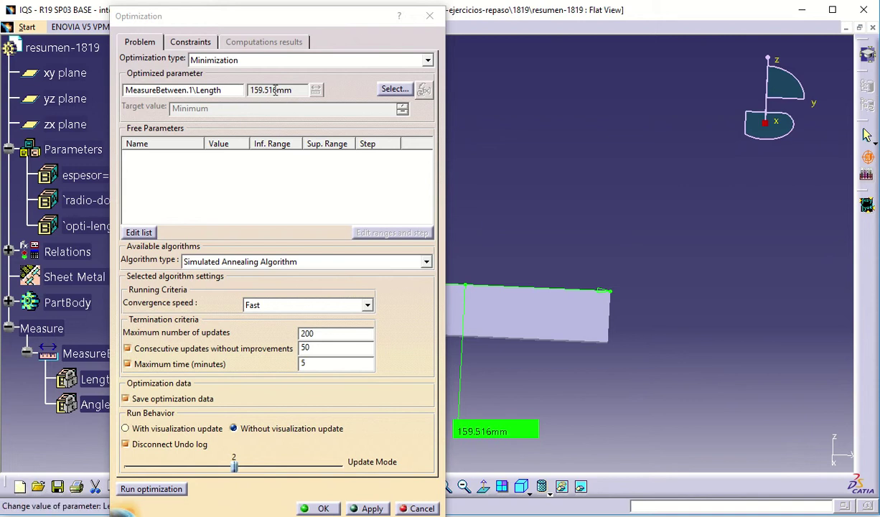
Change the optimization type to Target Value and set the target value to 160 mm.
{"action": "left_click", "coordinate": [260, 60]}
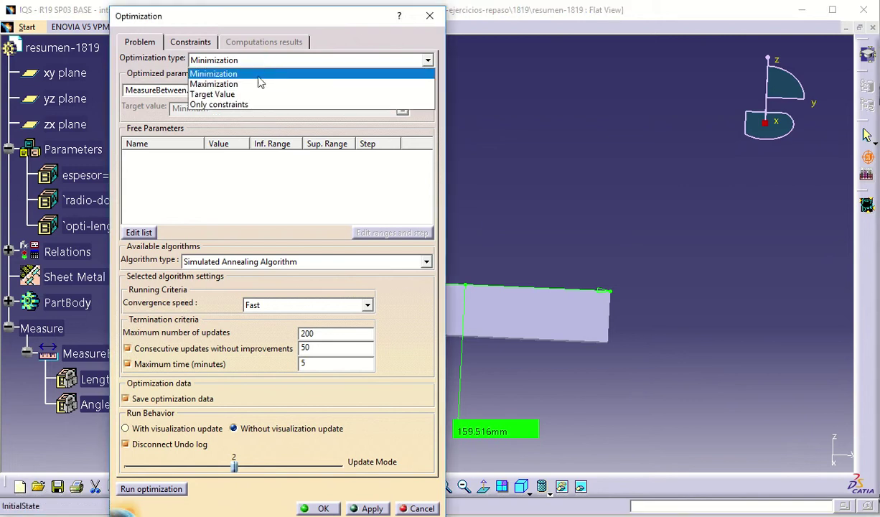
{"action": "left_click", "coordinate": [244, 94]}
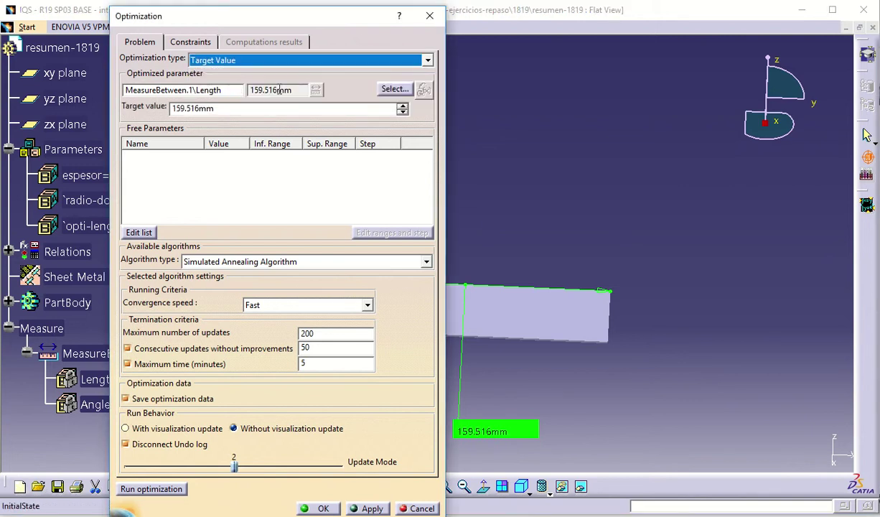
{"action": "left_click_drag", "start_coordinate": [200, 112], "coordinate": [180, 108]}
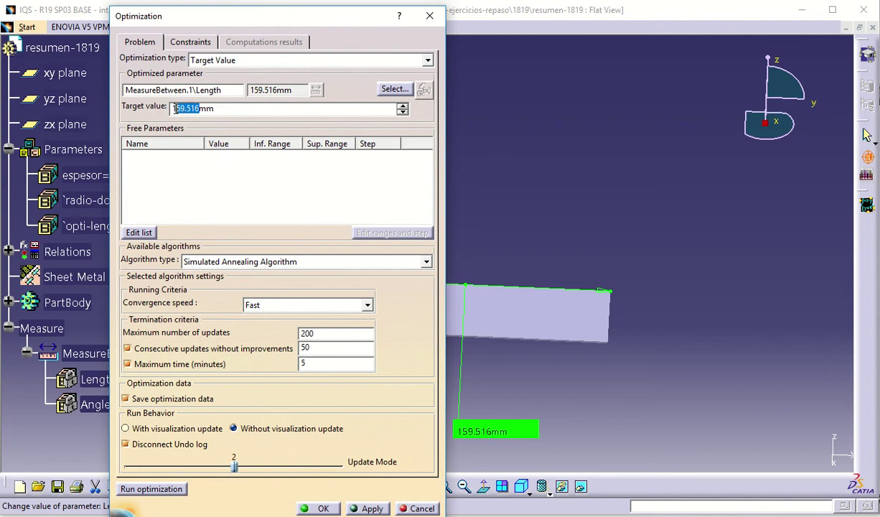
{"action": "type", "text": "60"}
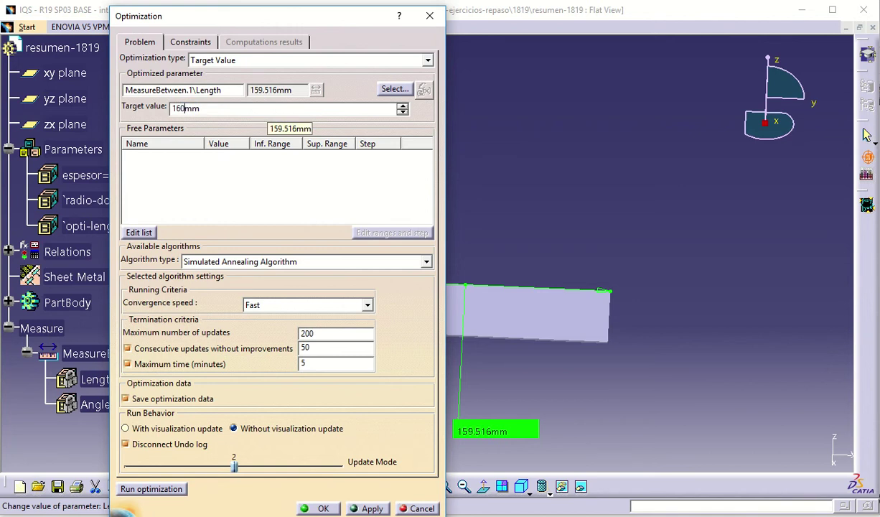
Add opti-length as the optimization's free parameter and turn off saving of optimization data.
{"action": "left_click", "coordinate": [139, 231]}
{"action": "left_click", "coordinate": [137, 225]}
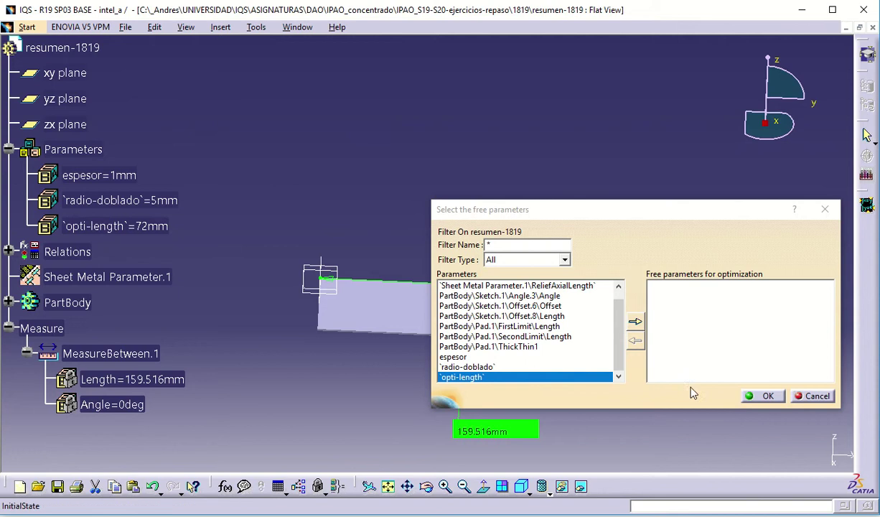
{"action": "left_click", "coordinate": [634, 321]}
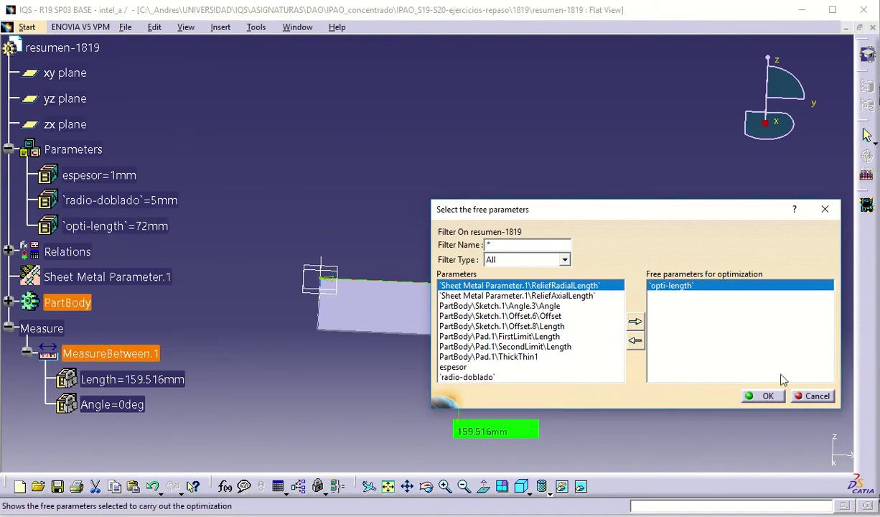
{"action": "left_click", "coordinate": [746, 398]}
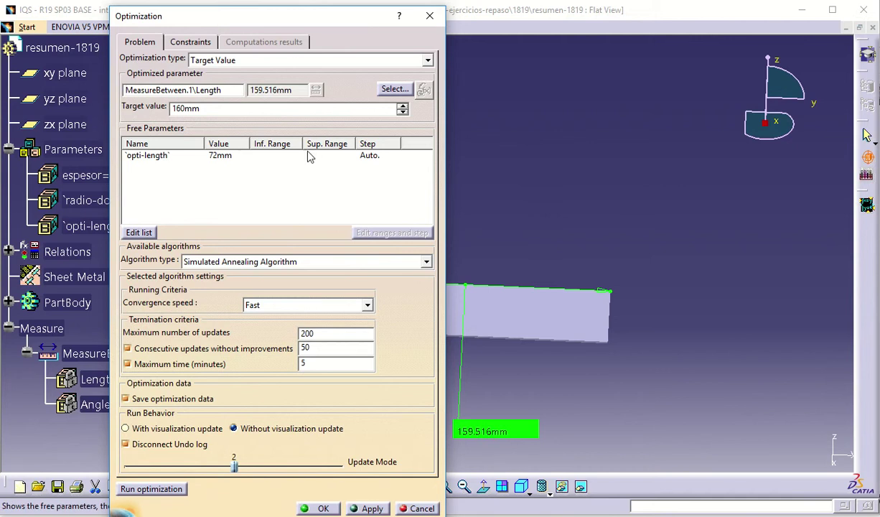
{"action": "left_click", "coordinate": [127, 399]}
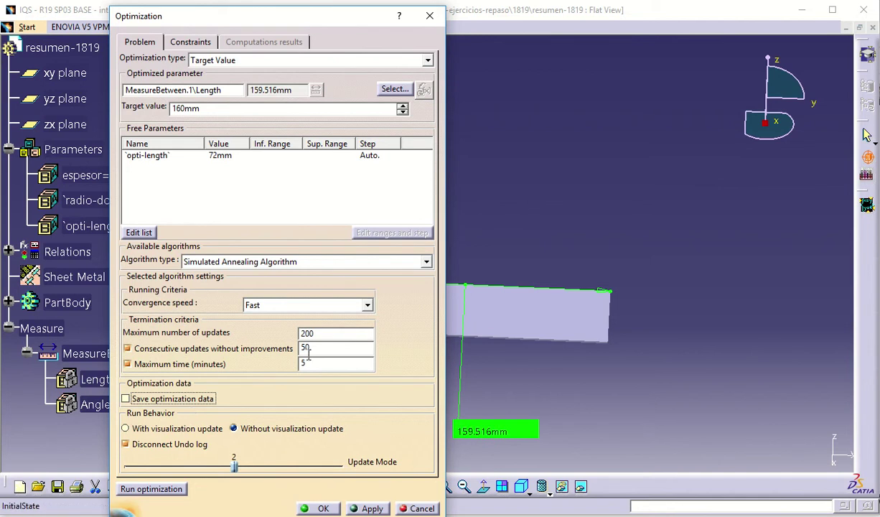
Limit the opti-length free parameter to a range with a lower bound of 71 mm and an upper bound of 73 mm.
{"action": "left_click", "coordinate": [179, 155]}
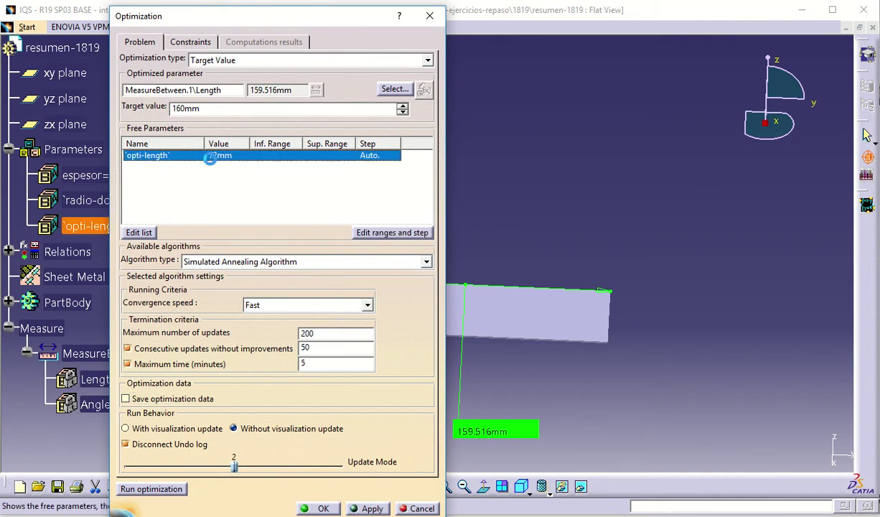
{"action": "left_click", "coordinate": [377, 233]}
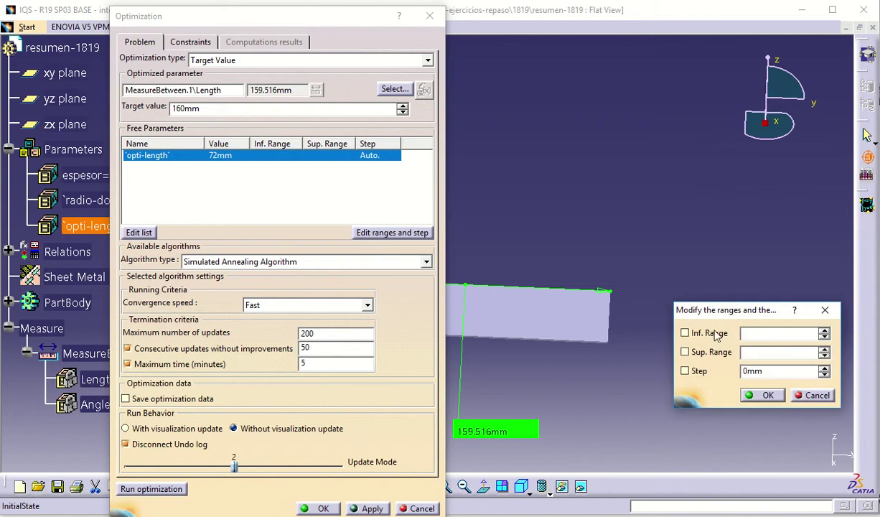
{"action": "type", "text": "71"}
{"action": "left_click", "coordinate": [764, 353]}
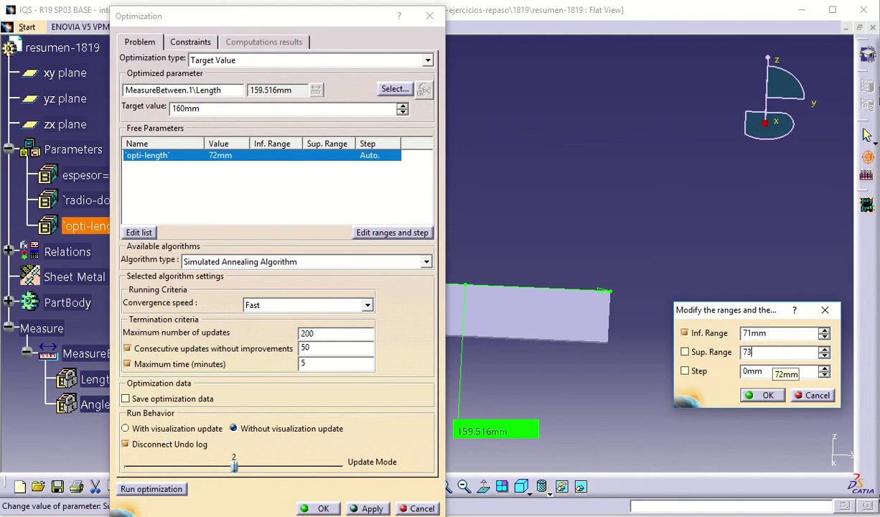
{"action": "type", "text": "73"}
{"action": "left_click", "coordinate": [752, 371]}
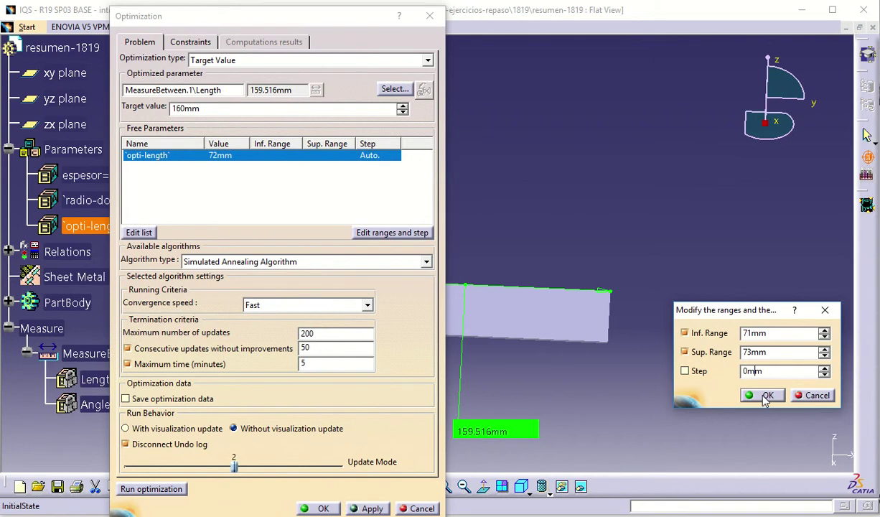
{"action": "left_click", "coordinate": [765, 396]}
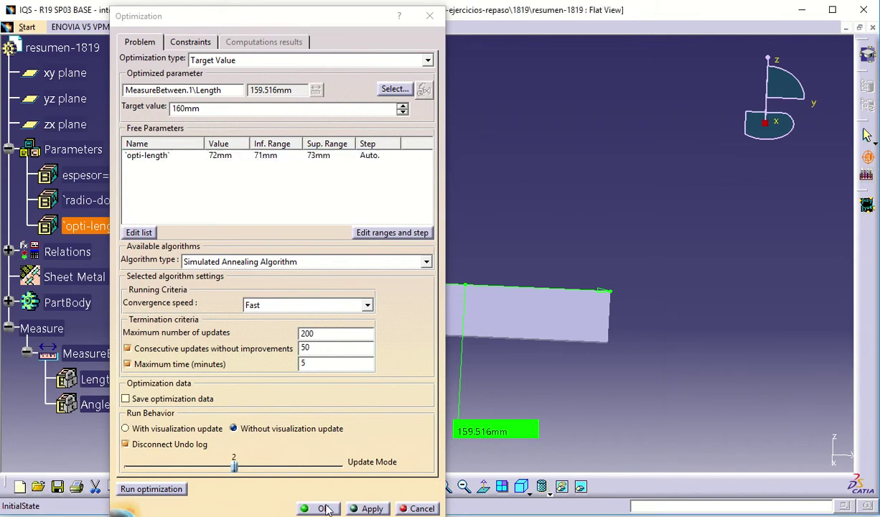
Run the optimization and accept its result, and save the part.
{"action": "left_click", "coordinate": [152, 489]}
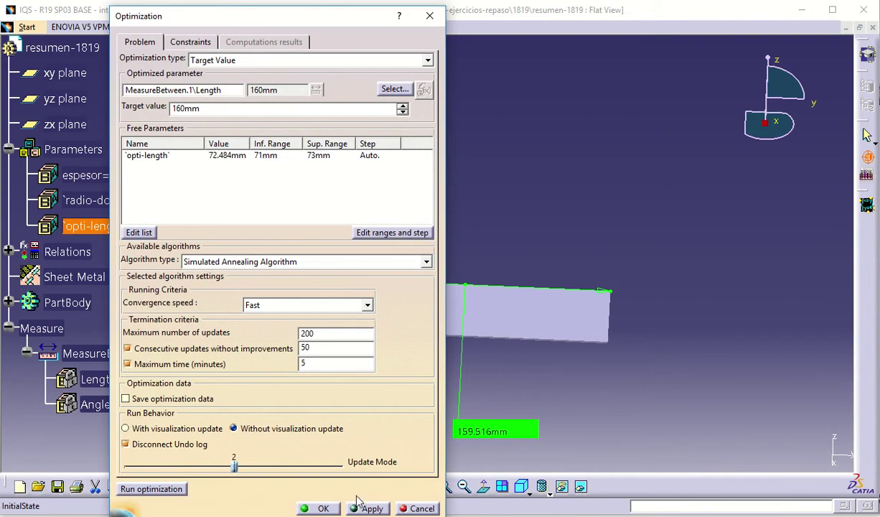
{"action": "left_click", "coordinate": [316, 508]}
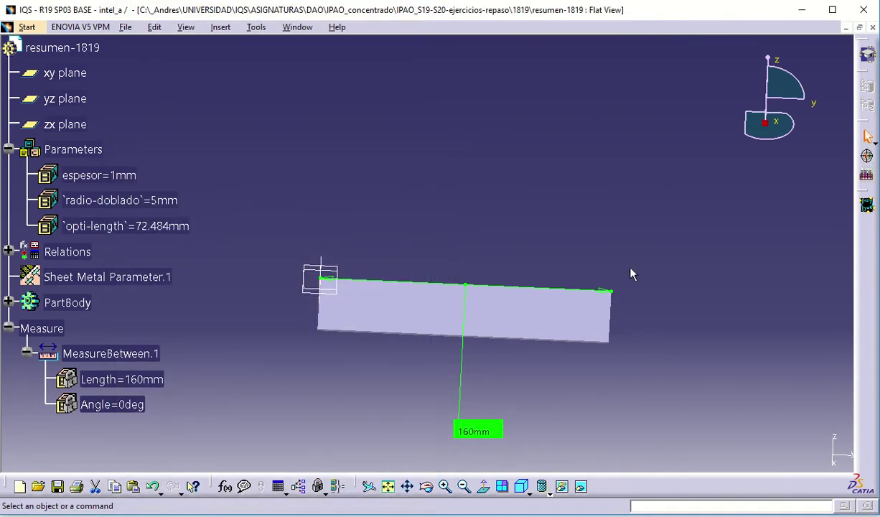
{"action": "middle_click_drag", "start_coordinate": [630, 270], "coordinate": [579, 249]}
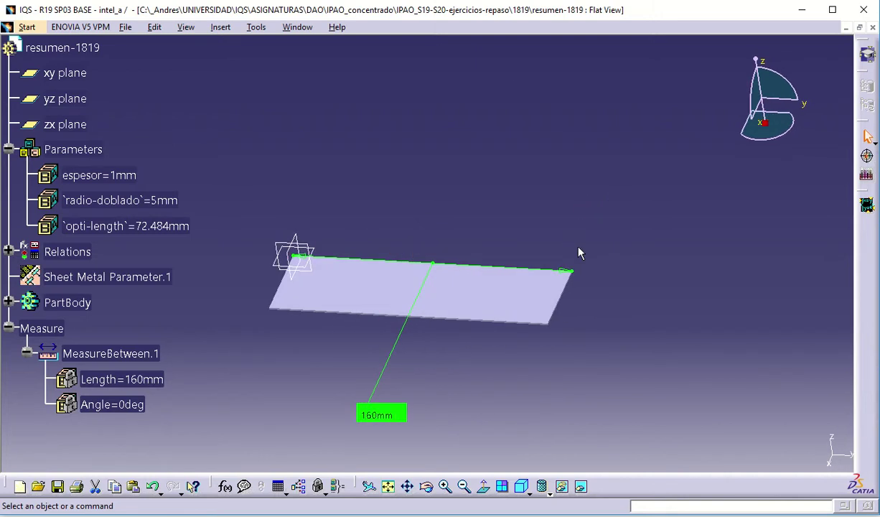
{"action": "left_click", "coordinate": [125, 27]}
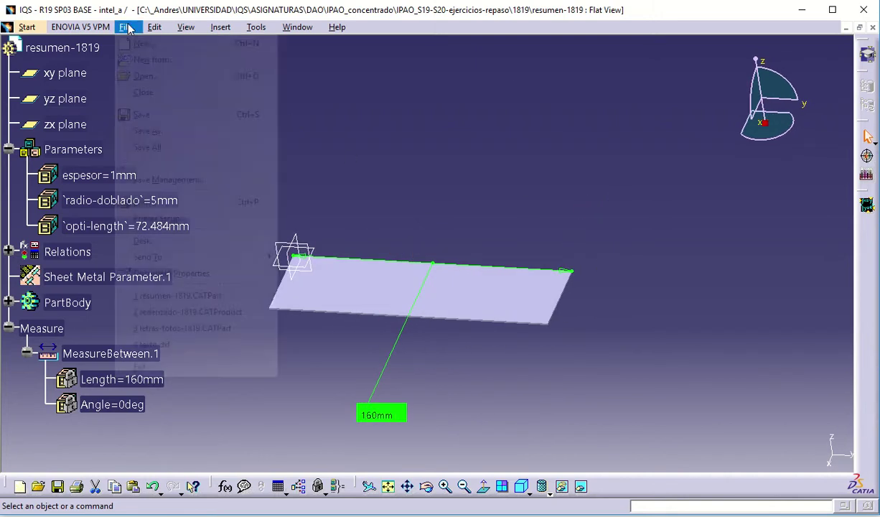
{"action": "left_click", "coordinate": [142, 113]}
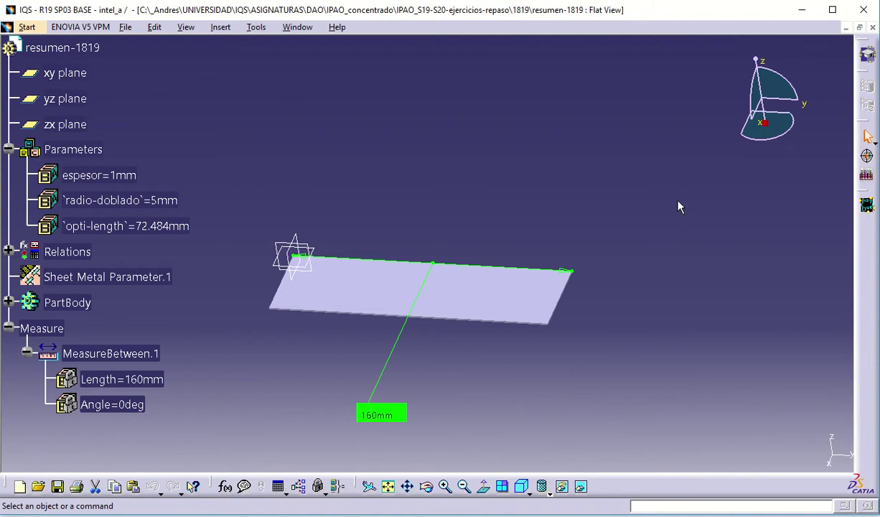
Create an A4 ISO portrait drawing of the part using the automatic layout with front, bottom and right views.
{"action": "left_click", "coordinate": [27, 28]}
{"action": "left_click", "coordinate": [49, 60]}
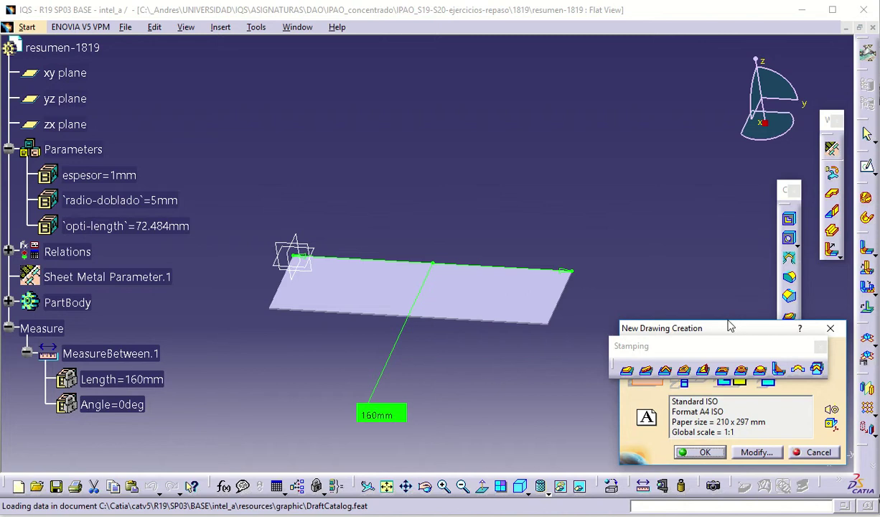
{"action": "mouse_move", "coordinate": [723, 328]}
{"action": "left_mouse_down"}
{"action": "mouse_move", "coordinate": [714, 210]}
{"action": "mouse_move", "coordinate": [651, 163]}
{"action": "left_mouse_up"}
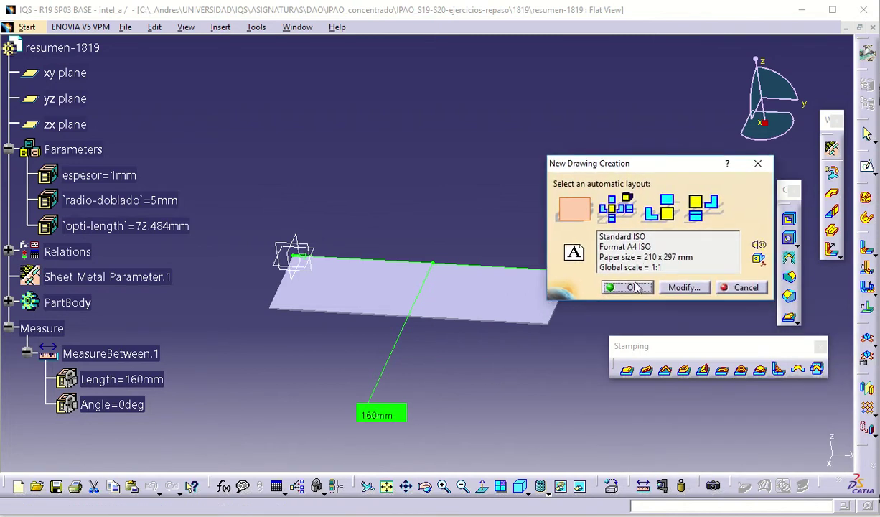
{"action": "left_click", "coordinate": [662, 215]}
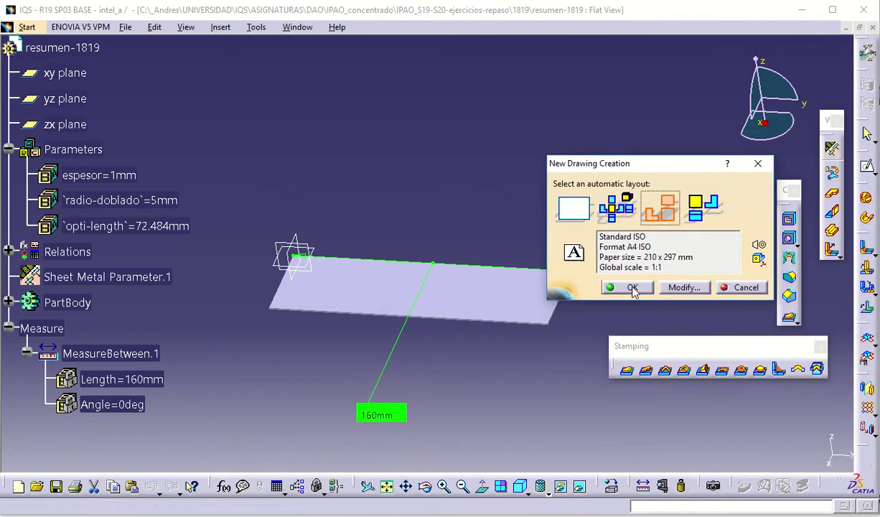
{"action": "left_click", "coordinate": [683, 287]}
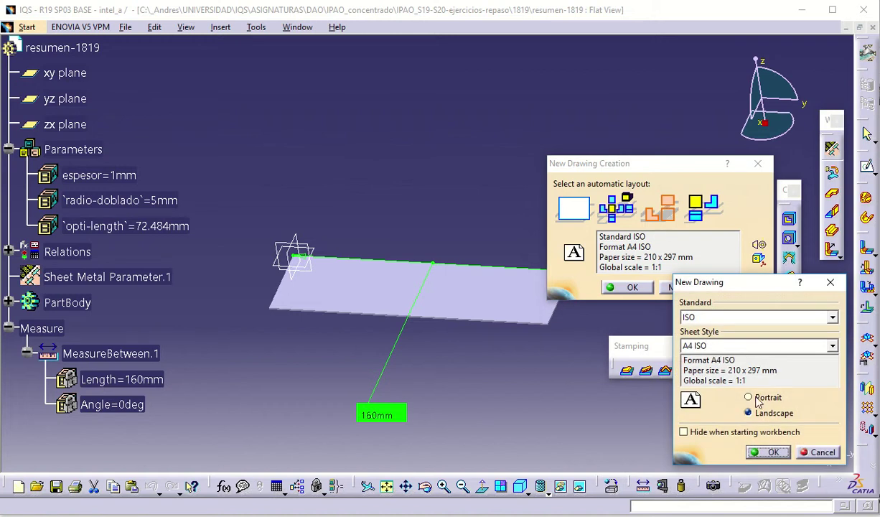
{"action": "left_click", "coordinate": [749, 397]}
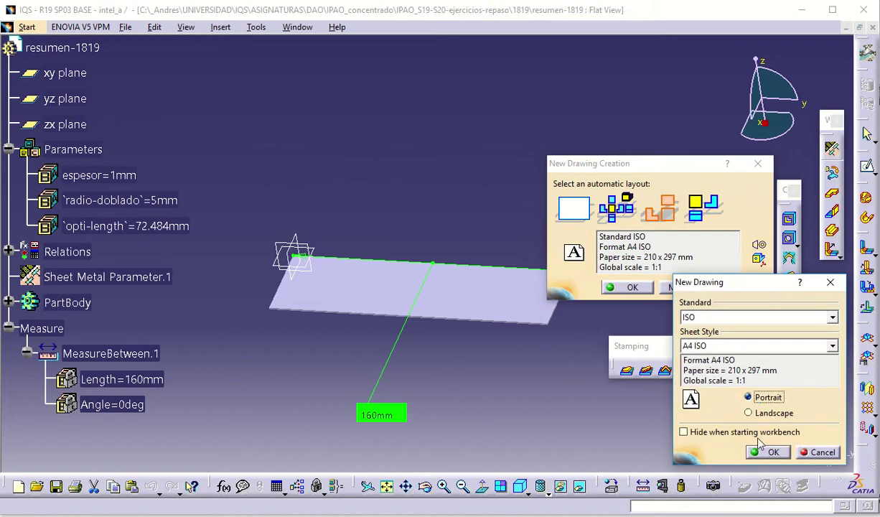
{"action": "left_click", "coordinate": [764, 455]}
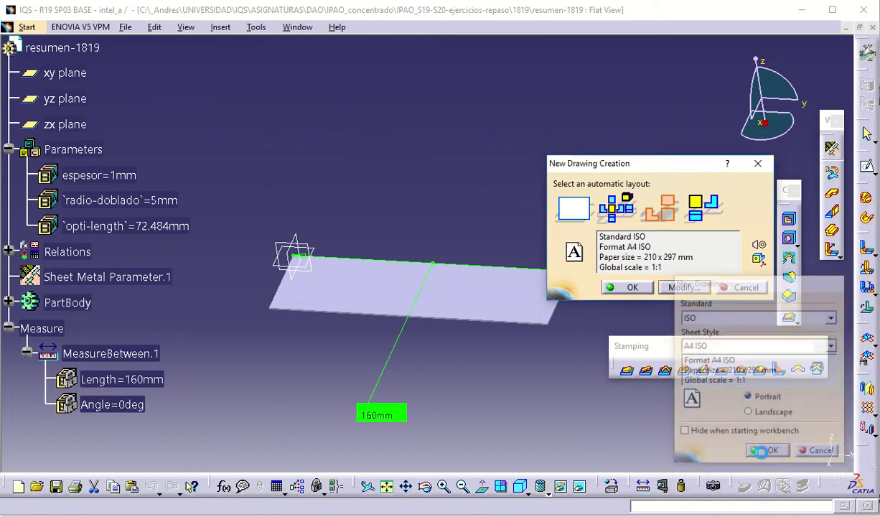
{"action": "left_click", "coordinate": [630, 287]}
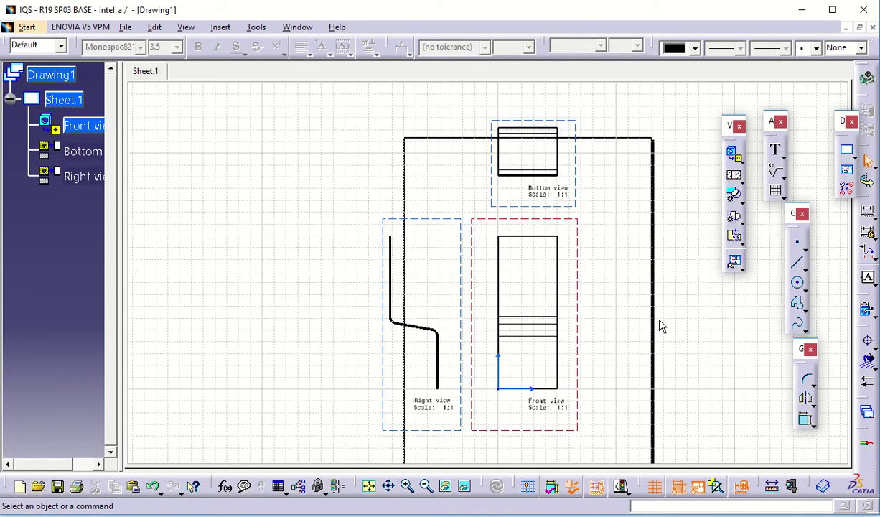
Save the new drawing as resumen-1819 in the 1819 folder, in CATDrawing format.
{"action": "mouse_move", "coordinate": [624, 303]}
{"action": "middle_mouse_down"}
{"action": "mouse_move", "coordinate": [590, 267]}
{"action": "mouse_move", "coordinate": [576, 301]}
{"action": "middle_mouse_up"}
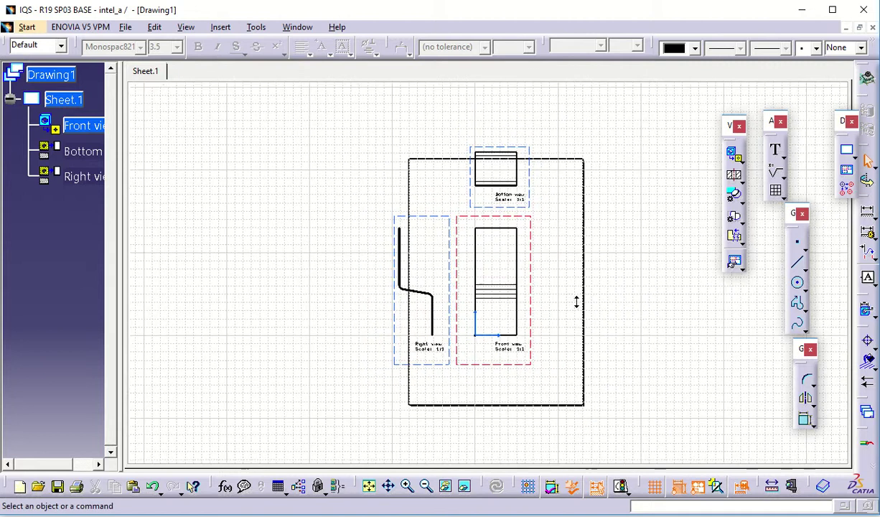
{"action": "left_click", "coordinate": [125, 29]}
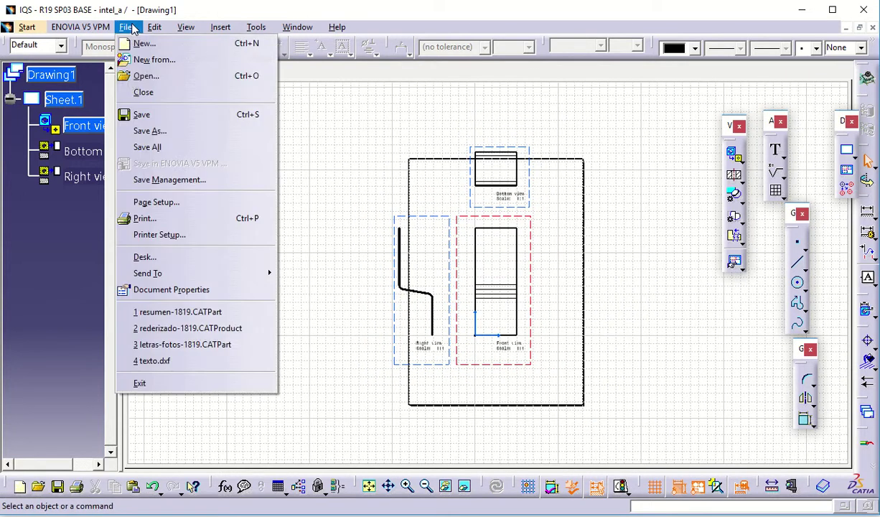
{"action": "left_click", "coordinate": [153, 137]}
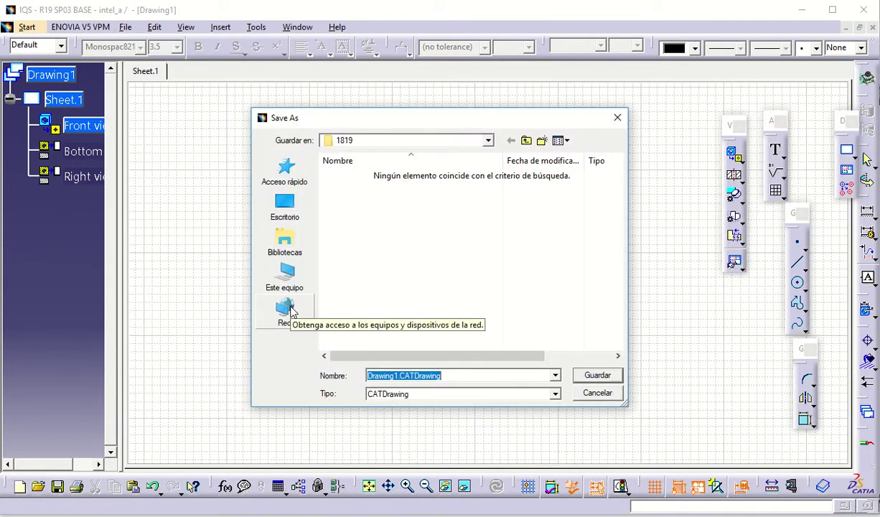
{"action": "left_click", "coordinate": [487, 142]}
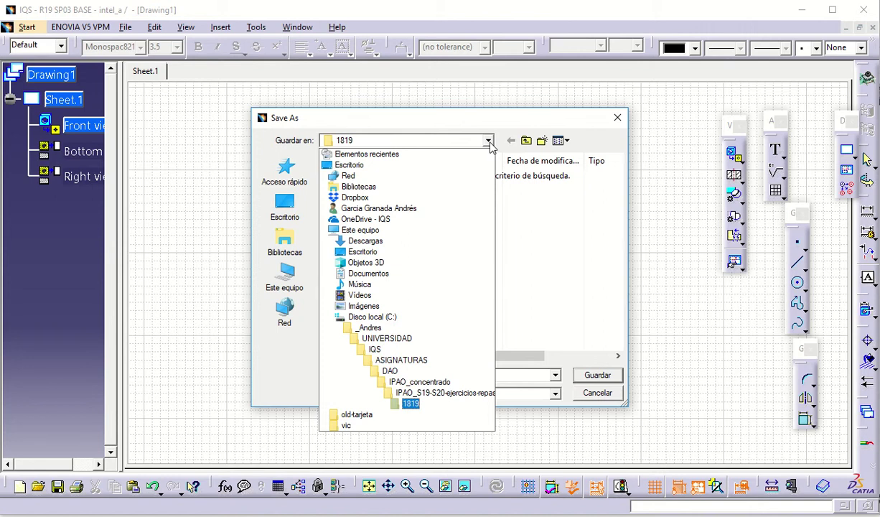
{"action": "left_click", "coordinate": [410, 405]}
{"action": "left_click", "coordinate": [396, 376]}
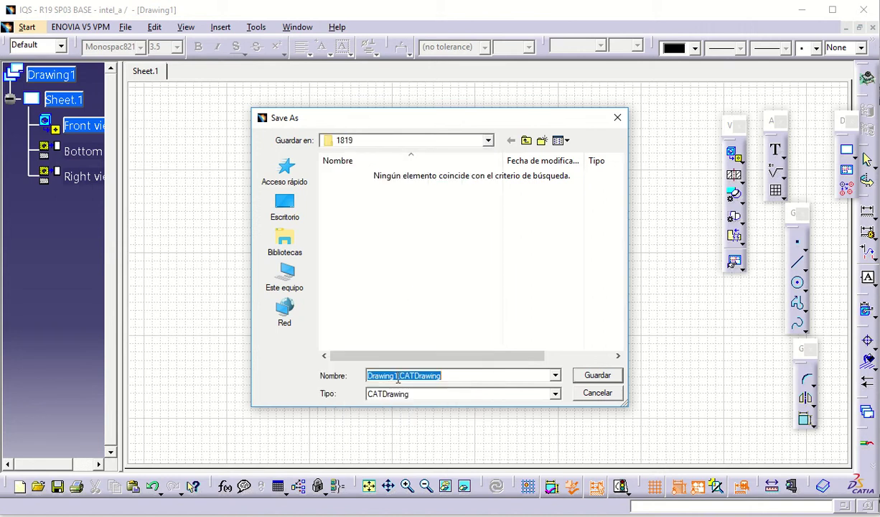
{"action": "left_click", "coordinate": [397, 376]}
{"action": "left_click_drag", "start_coordinate": [460, 378], "coordinate": [351, 366]}
{"action": "type", "text": "r"}
{"action": "left_click", "coordinate": [398, 389]}
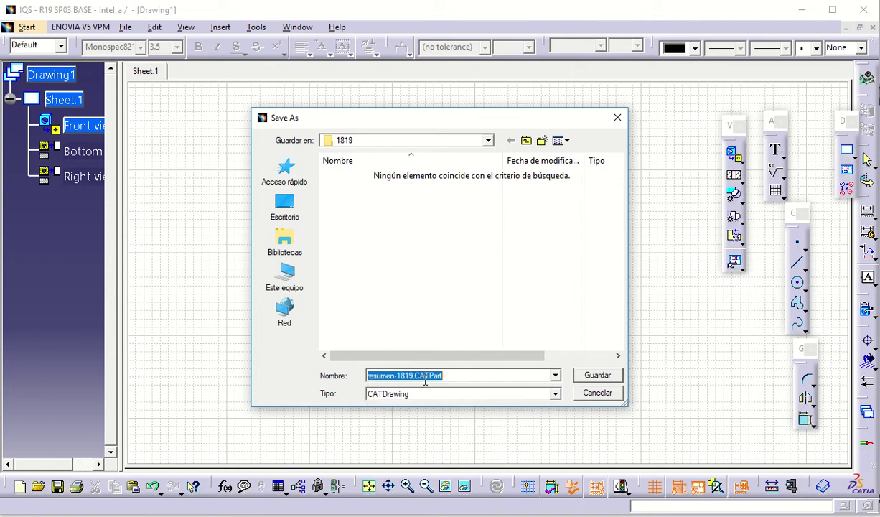
{"action": "left_click", "coordinate": [414, 375]}
{"action": "key", "text": "BackSpace"}
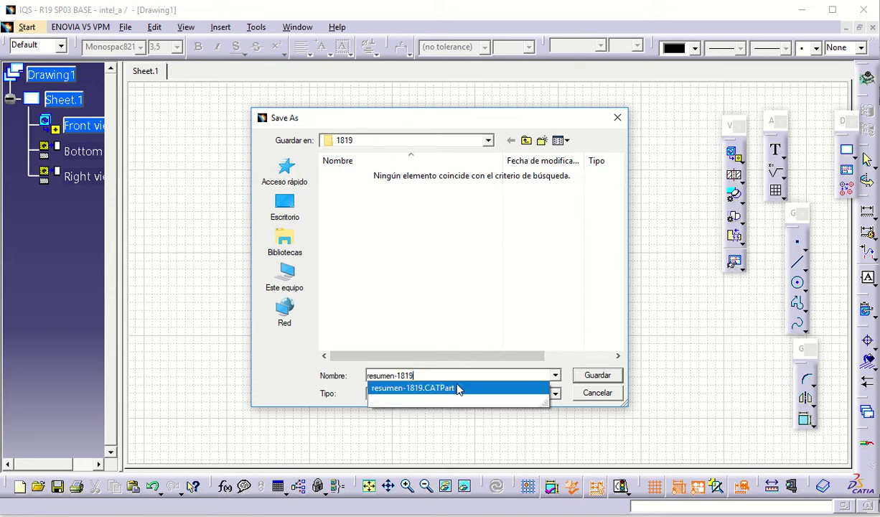
{"action": "key", "text": "Return"}
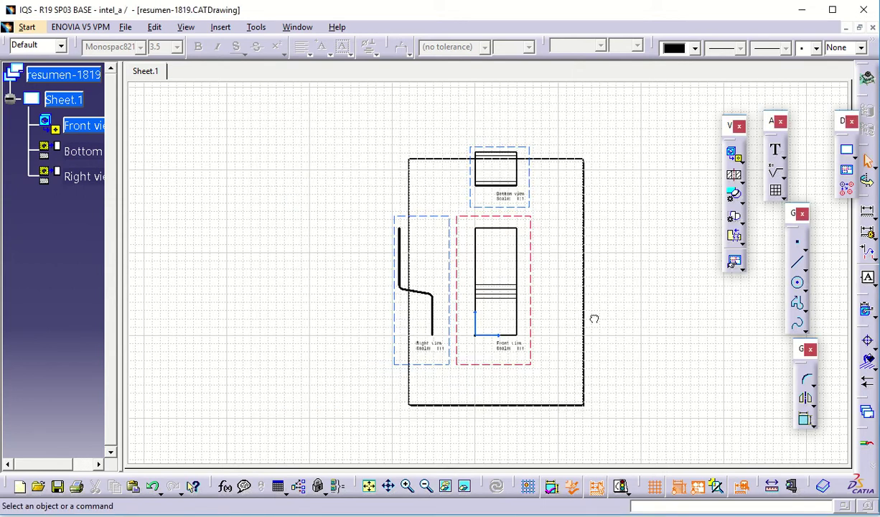
Set the scale of Sheet.1 to 1:2 and move the front view with its aligned views fully inside the sheet frame.
{"action": "mouse_move", "coordinate": [594, 318]}
{"action": "middle_mouse_down"}
{"action": "mouse_move", "coordinate": [544, 298]}
{"action": "mouse_move", "coordinate": [527, 305]}
{"action": "middle_mouse_up"}
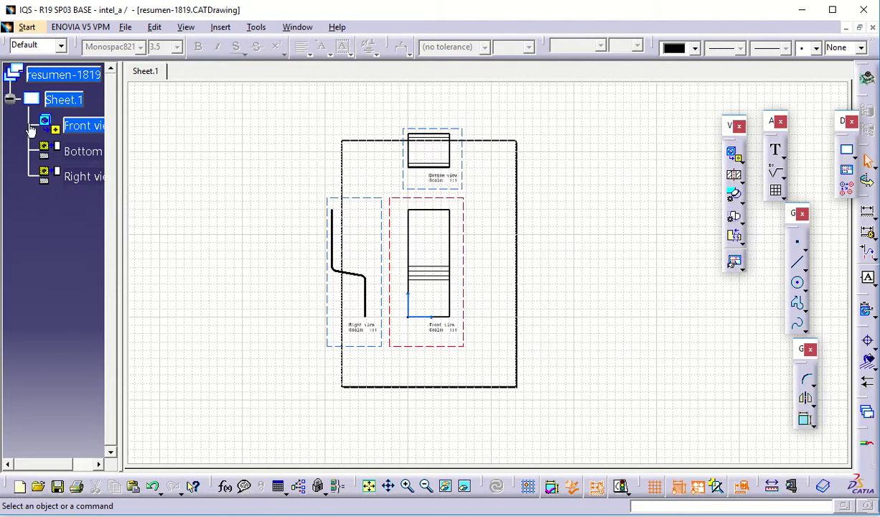
{"action": "right_click", "coordinate": [58, 99]}
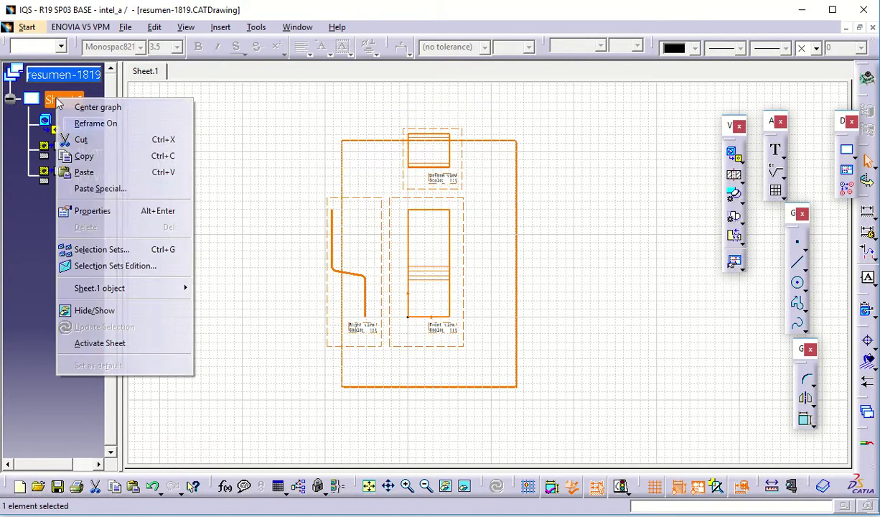
{"action": "left_click", "coordinate": [89, 212]}
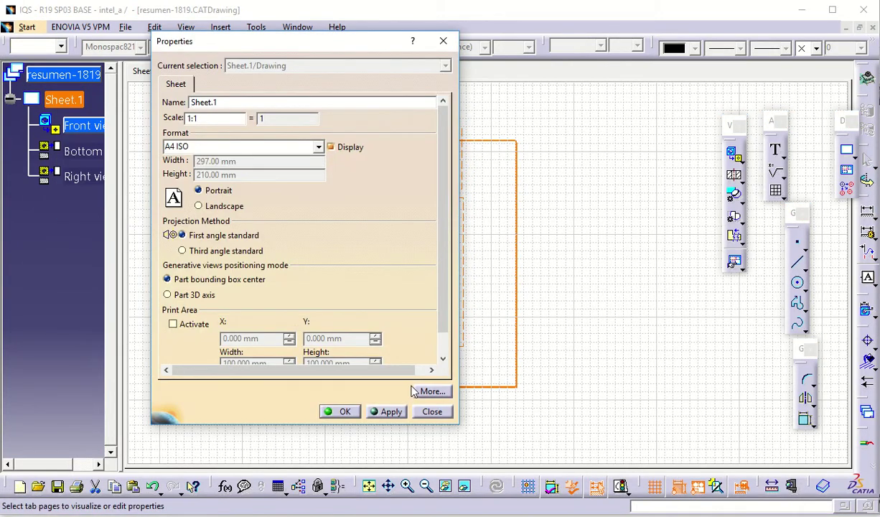
{"action": "left_click", "coordinate": [208, 119]}
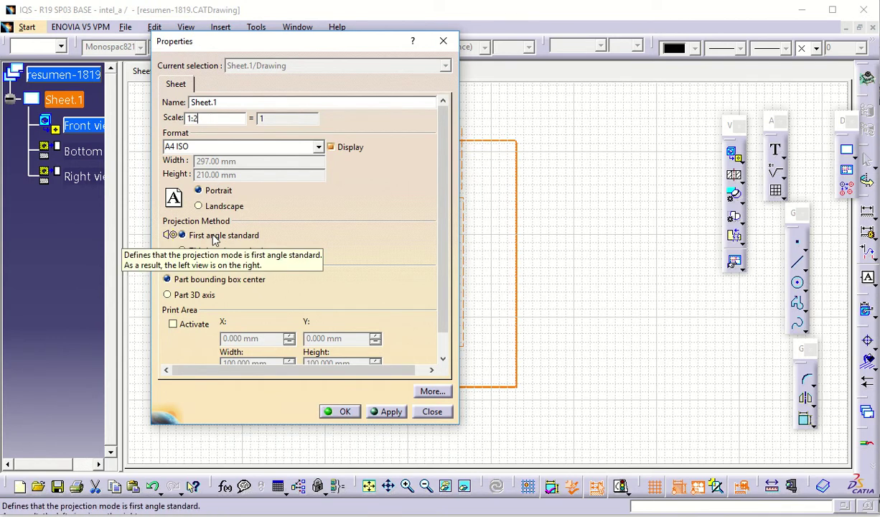
{"action": "left_click", "coordinate": [341, 413]}
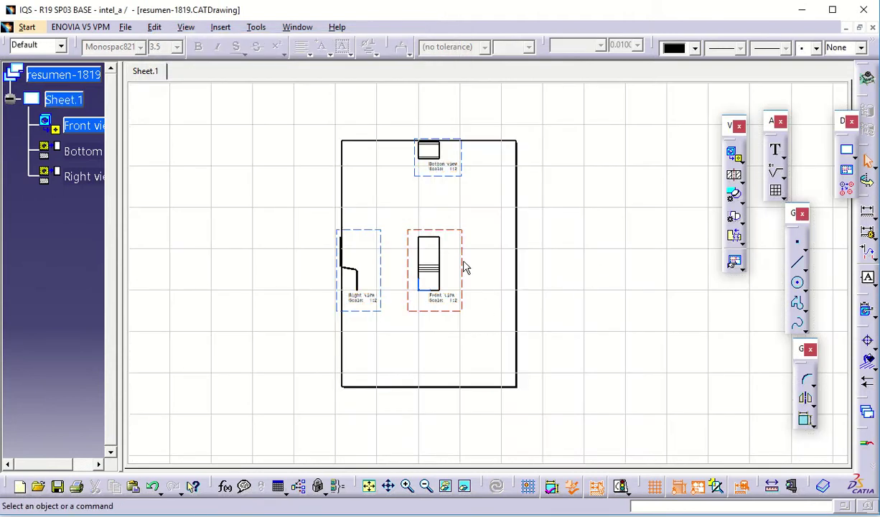
{"action": "left_click_drag", "start_coordinate": [465, 269], "coordinate": [483, 263]}
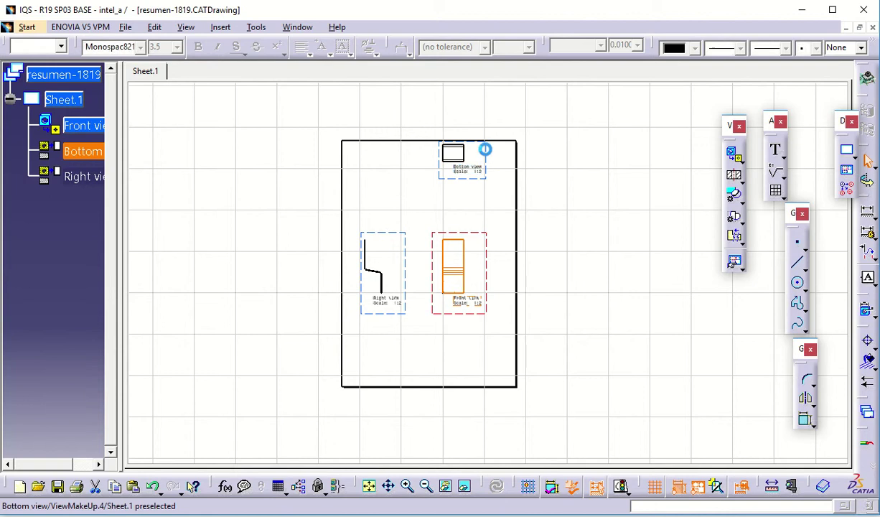
Move the bottom and right views closer to the front view, and shift the front view to free space on its other side.
{"action": "left_click_drag", "start_coordinate": [485, 146], "coordinate": [484, 175]}
{"action": "left_click", "coordinate": [574, 277]}
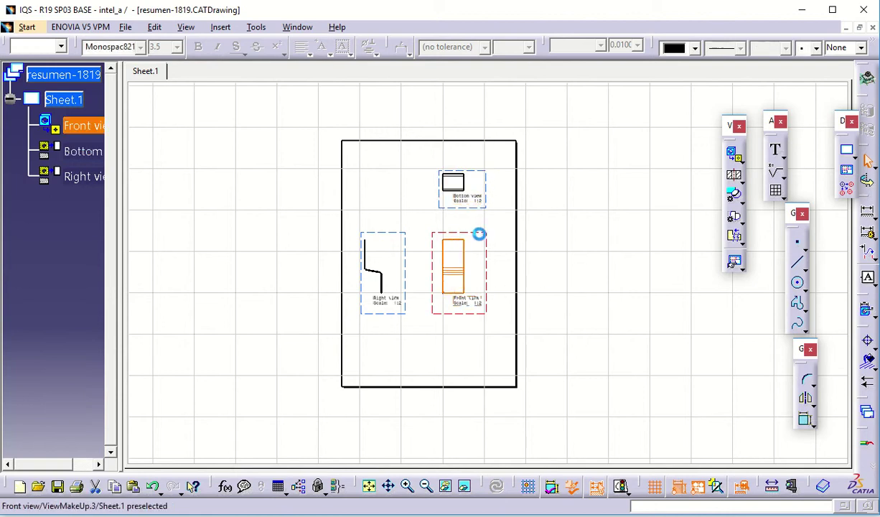
{"action": "left_click_drag", "start_coordinate": [477, 235], "coordinate": [440, 234]}
{"action": "left_click_drag", "start_coordinate": [368, 232], "coordinate": [399, 230]}
{"action": "left_click", "coordinate": [480, 263]}
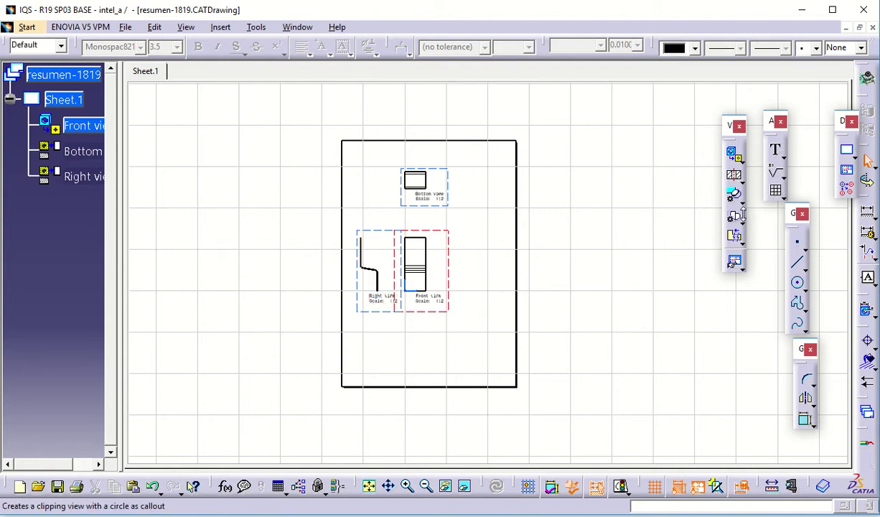
Create an unfolded view from the flat view of resumen-1819, oriented upright, and place it beside the bottom view within the sheet.
{"action": "left_click", "coordinate": [740, 159]}
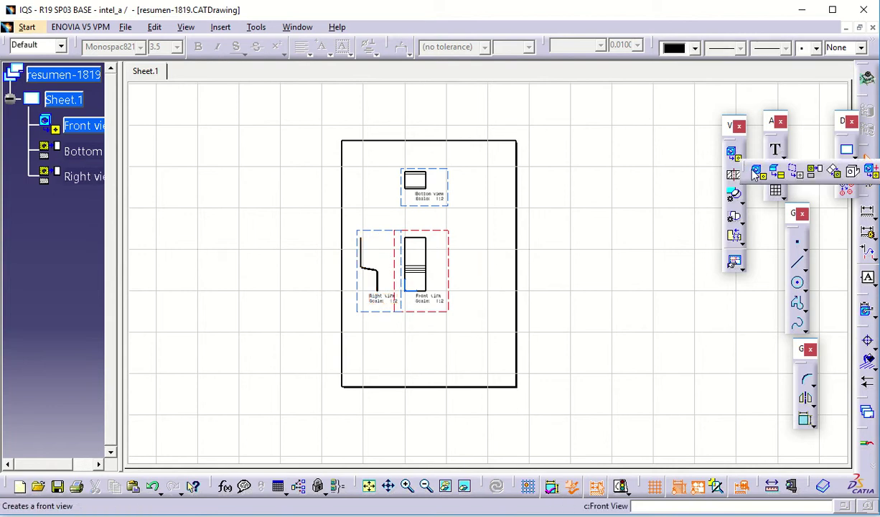
{"action": "left_click", "coordinate": [776, 176]}
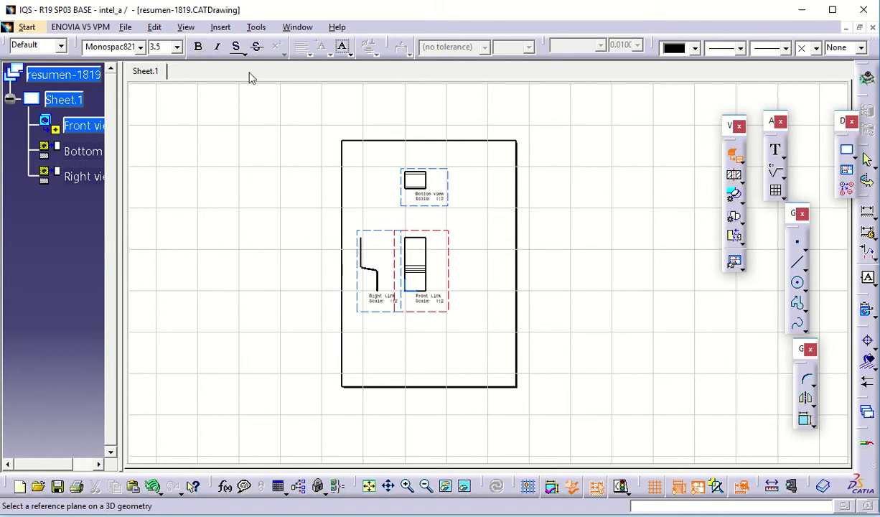
{"action": "left_click", "coordinate": [297, 27]}
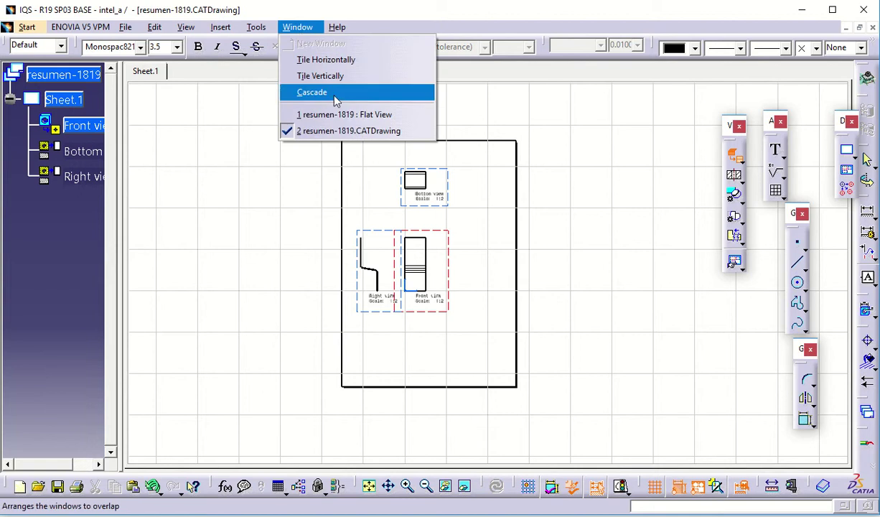
{"action": "left_click", "coordinate": [348, 114]}
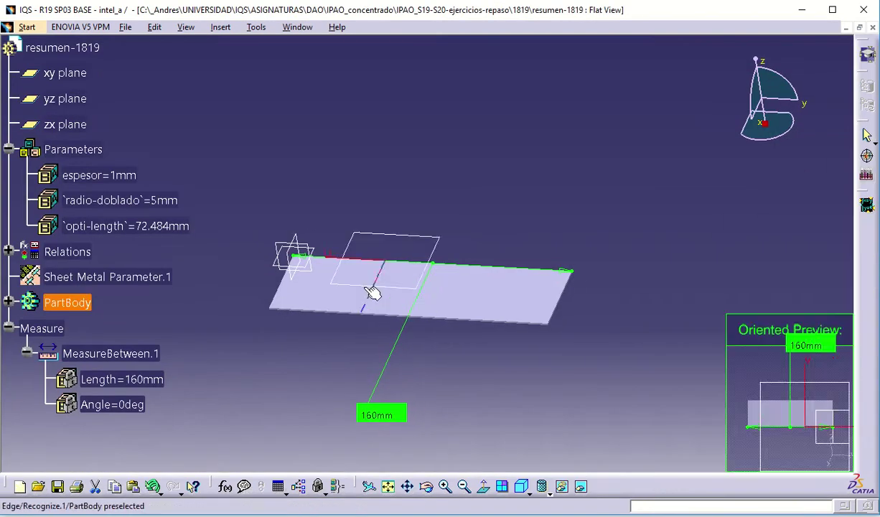
{"action": "left_click", "coordinate": [332, 287]}
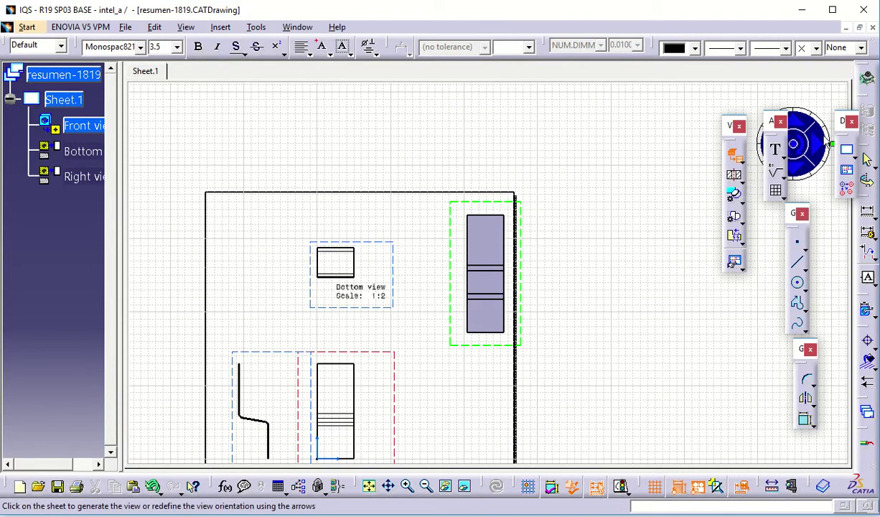
{"action": "left_click", "coordinate": [805, 161]}
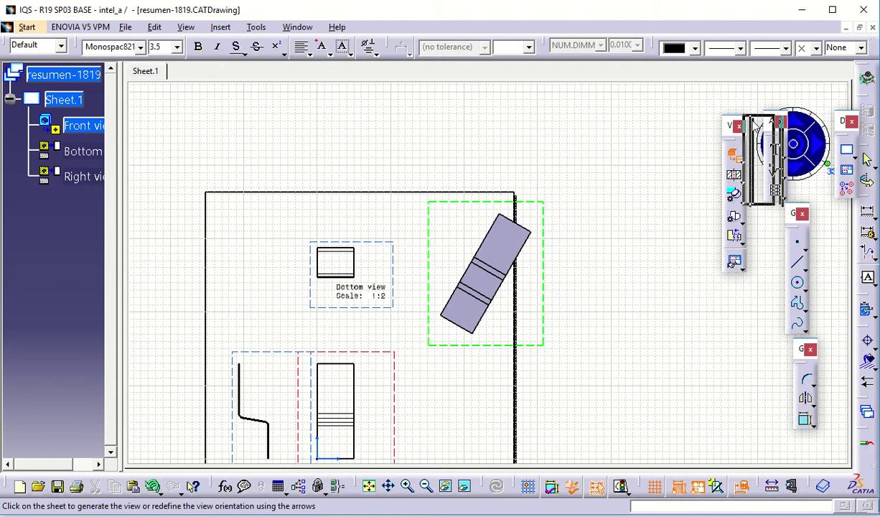
{"action": "left_click", "coordinate": [793, 157]}
{"action": "left_click", "coordinate": [617, 287]}
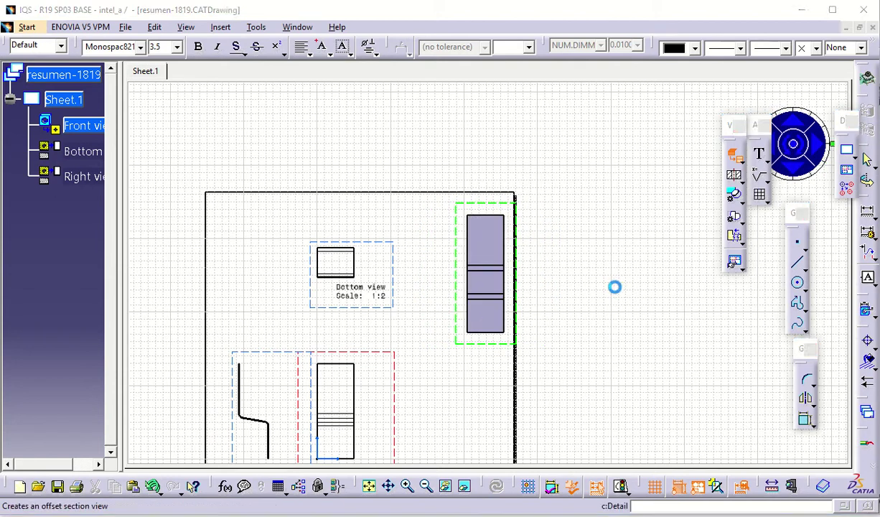
{"action": "left_click_drag", "start_coordinate": [560, 373], "coordinate": [502, 401]}
{"action": "middle_click_drag", "start_coordinate": [586, 371], "coordinate": [556, 285]}
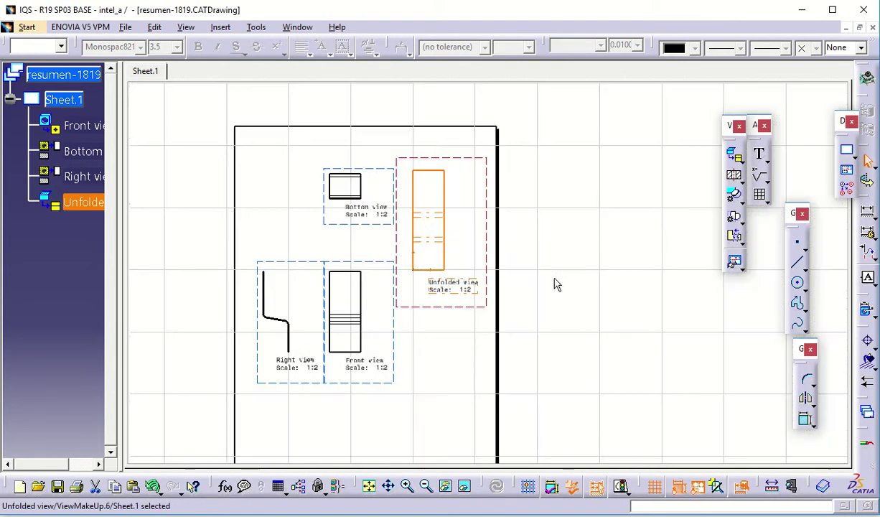
Delete the name and scale labels of the front, right and bottom views, and align the unfolded view's label beneath its geometry.
{"action": "left_click", "coordinate": [386, 369]}
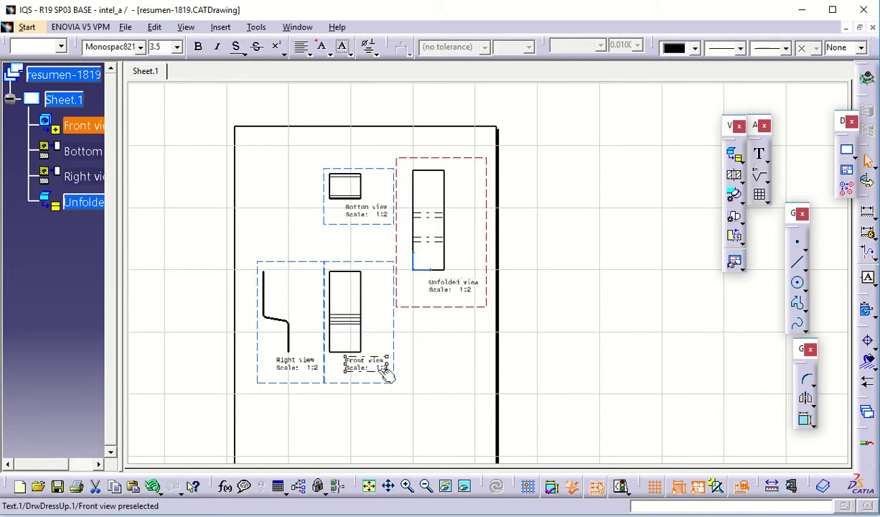
{"action": "key", "text": "Delete"}
{"action": "left_click", "coordinate": [298, 363]}
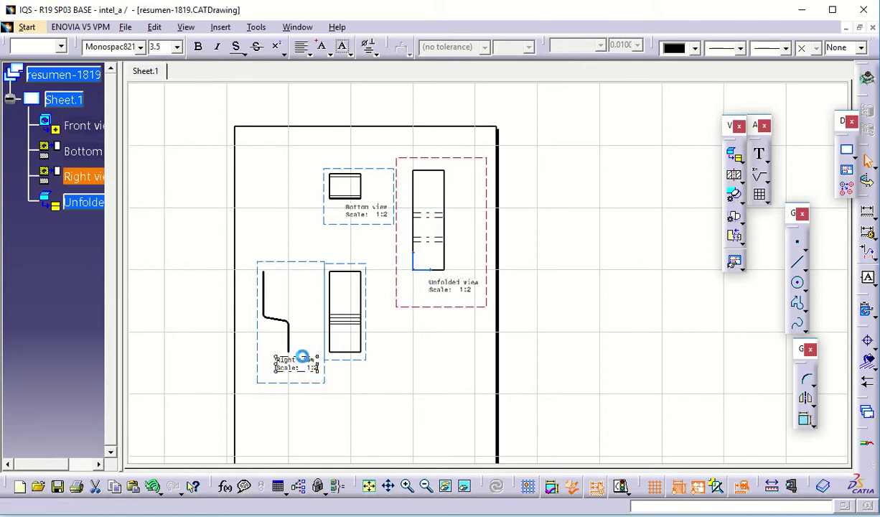
{"action": "key", "text": "Delete"}
{"action": "left_click", "coordinate": [366, 219]}
{"action": "key", "text": "Delete"}
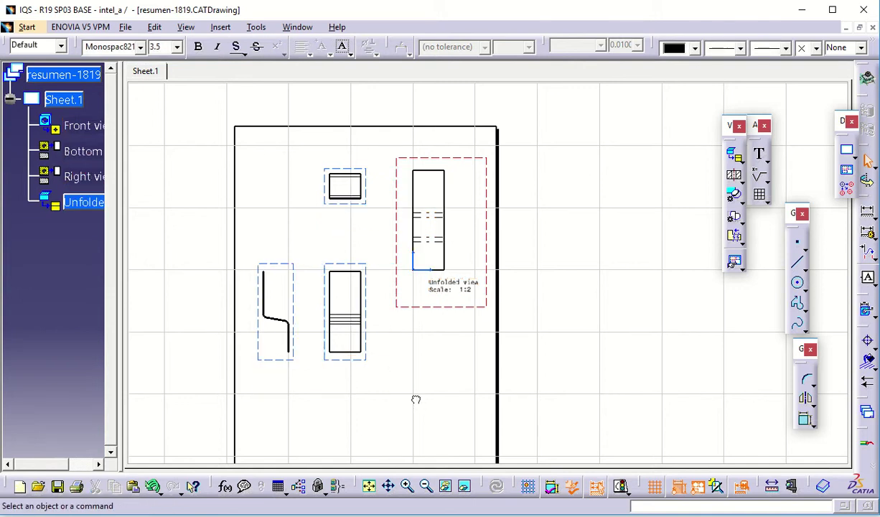
{"action": "left_click_drag", "start_coordinate": [459, 297], "coordinate": [444, 301]}
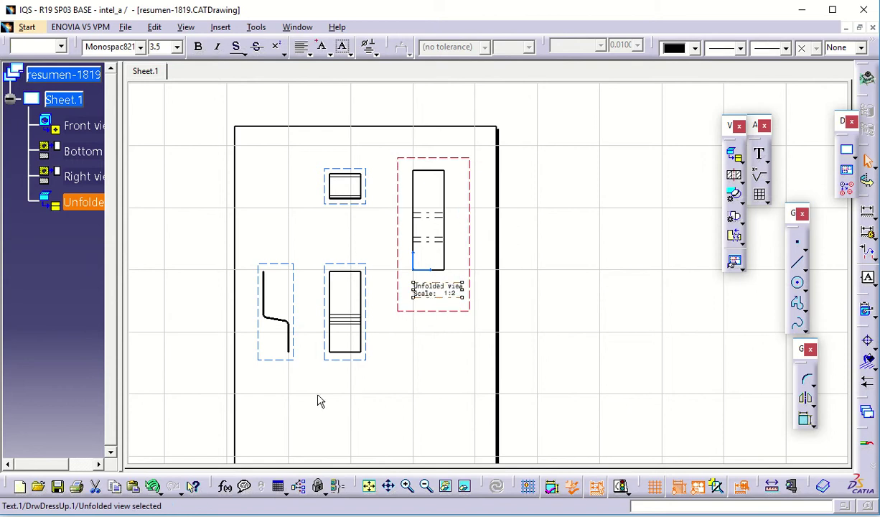
{"action": "left_click", "coordinate": [566, 249]}
Create the frame and title block in the sheet background with the Drawing_Titleblock_IQS style, and return to the working views.
{"action": "middle_click_drag", "start_coordinate": [531, 303], "coordinate": [495, 267]}
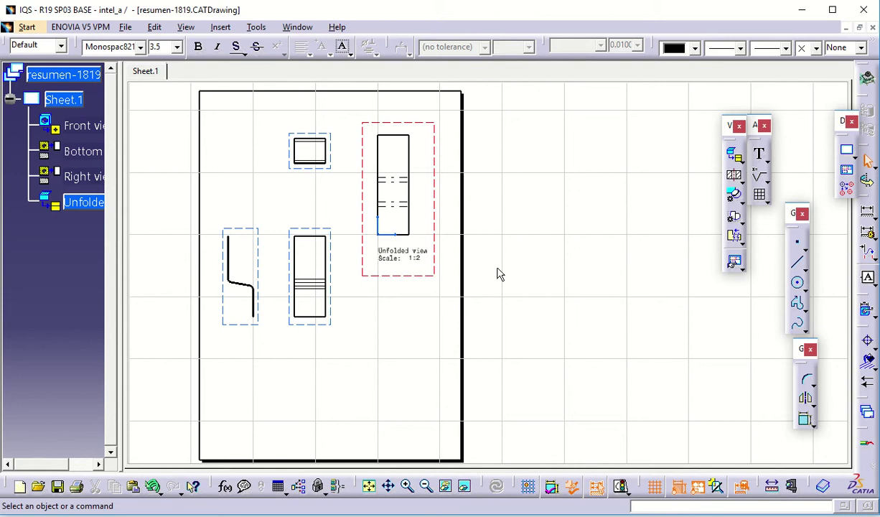
{"action": "left_click", "coordinate": [156, 27]}
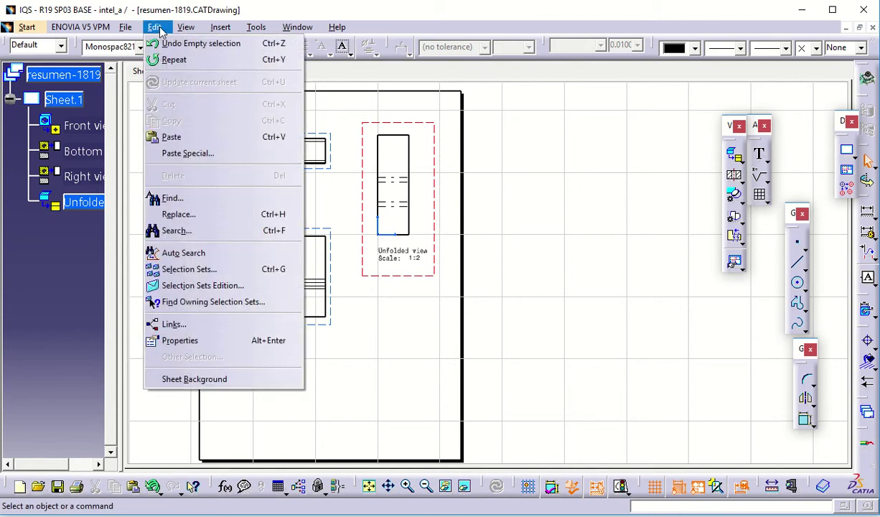
{"action": "left_click", "coordinate": [219, 378]}
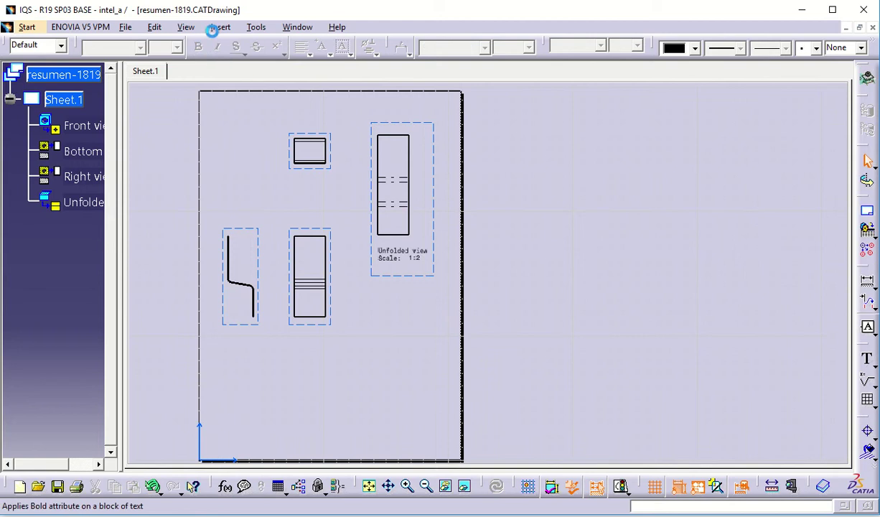
{"action": "left_click", "coordinate": [220, 27]}
{"action": "mouse_move", "coordinate": [245, 70]}
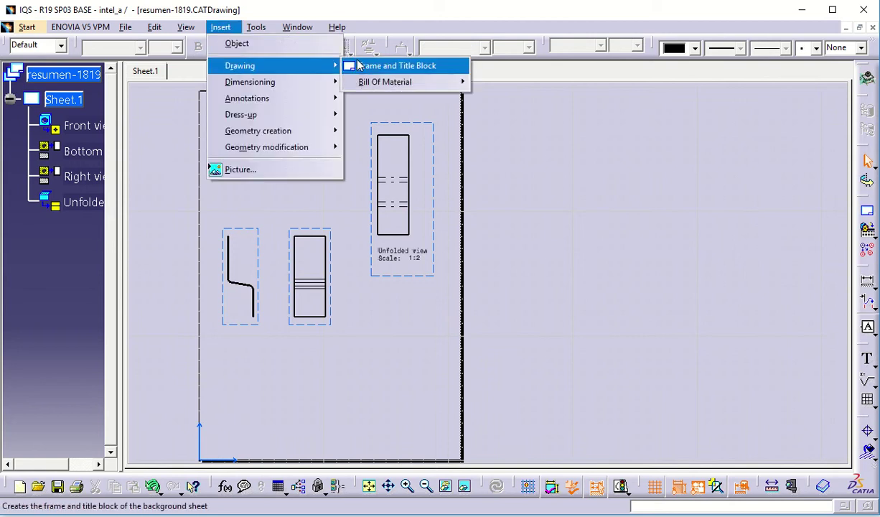
{"action": "left_click", "coordinate": [375, 65]}
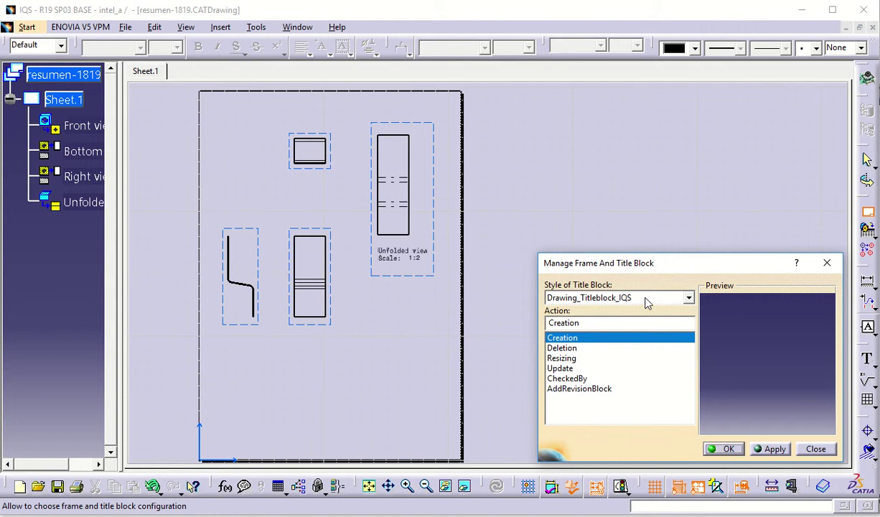
{"action": "left_click", "coordinate": [726, 449]}
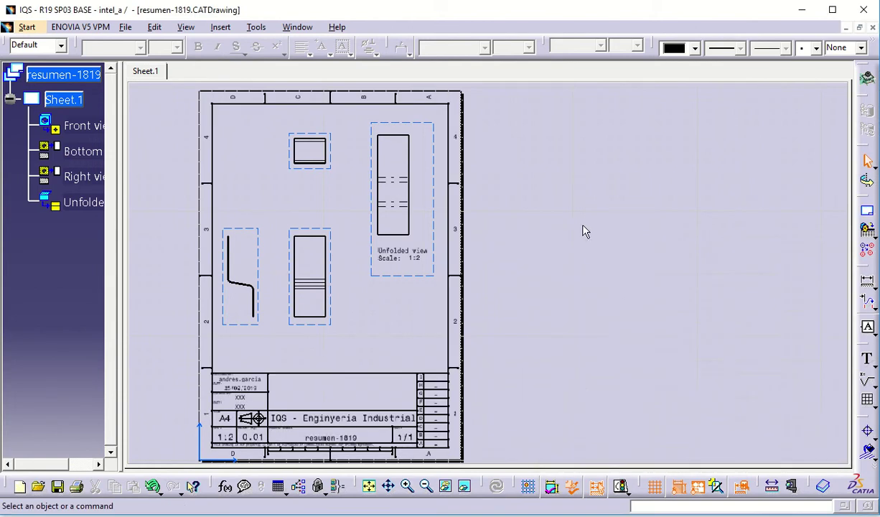
{"action": "left_click", "coordinate": [154, 27]}
{"action": "left_click", "coordinate": [193, 379]}
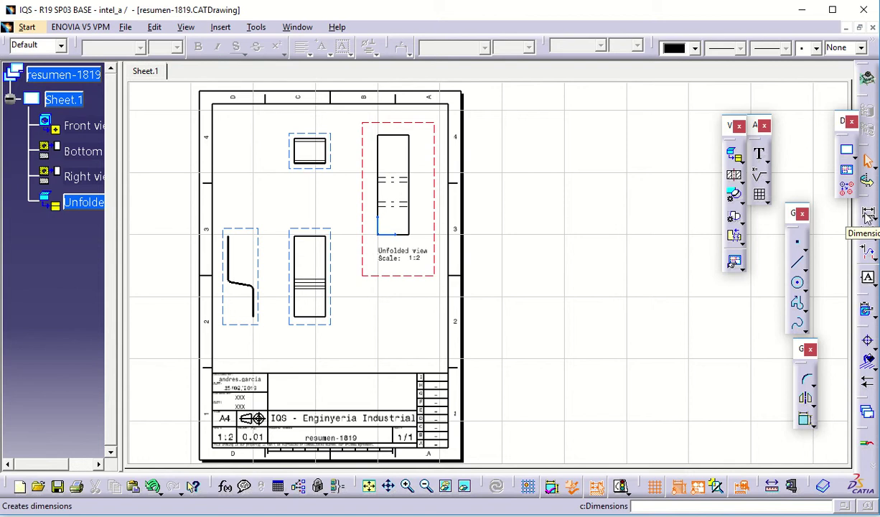
Dimension the unfolded view's length and width, placing the length dimension beside the outline and the width dimension above it.
{"action": "left_click", "coordinate": [868, 215]}
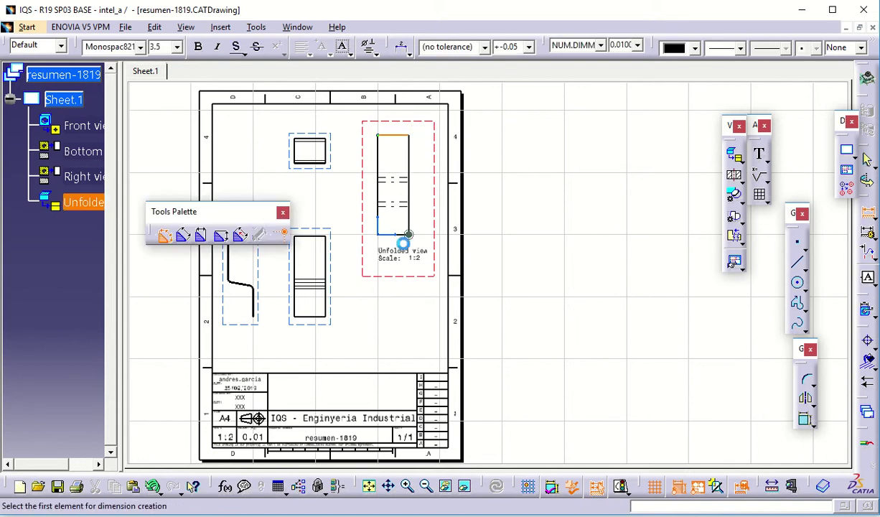
{"action": "left_click", "coordinate": [420, 183]}
{"action": "left_click", "coordinate": [419, 181]}
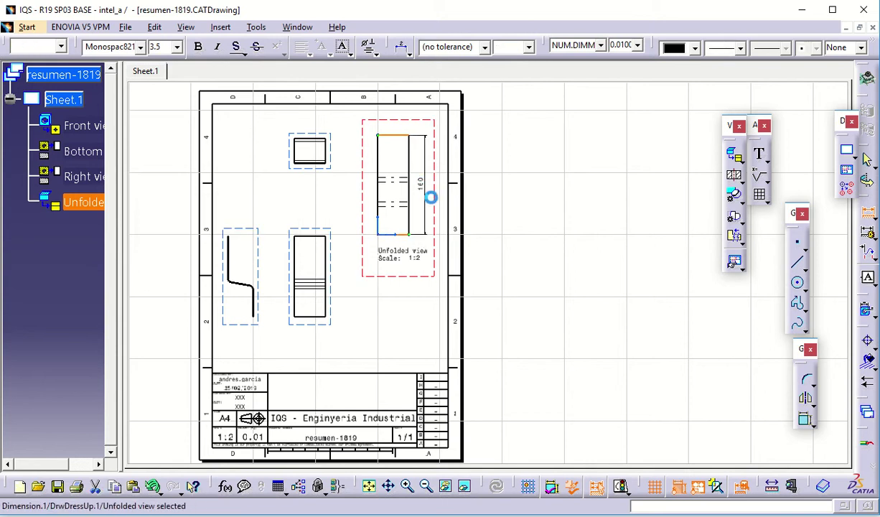
{"action": "mouse_move", "coordinate": [504, 237]}
{"action": "middle_mouse_down"}
{"action": "mouse_move", "coordinate": [481, 227]}
{"action": "mouse_move", "coordinate": [542, 222]}
{"action": "middle_mouse_up"}
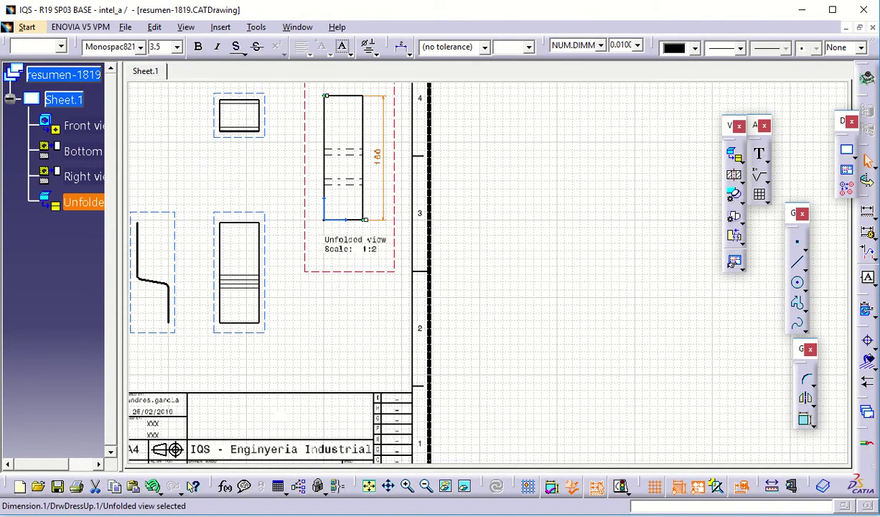
{"action": "left_click", "coordinate": [362, 132]}
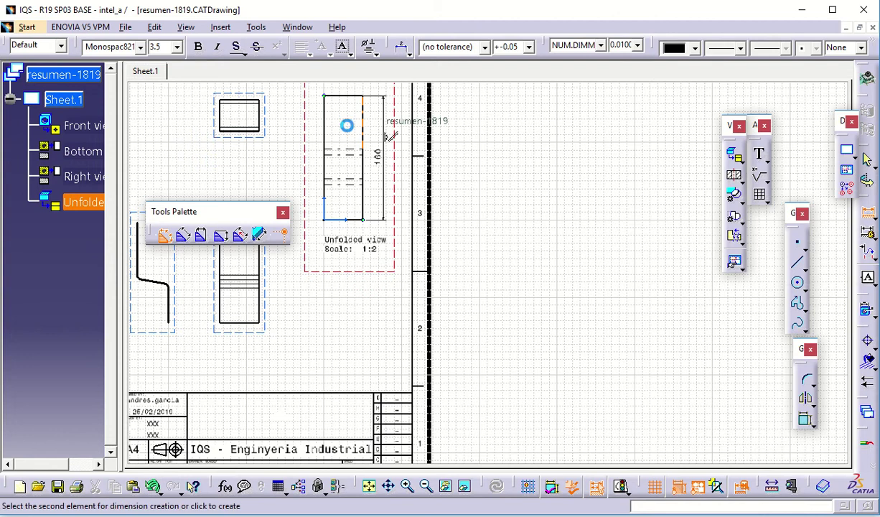
{"action": "left_click", "coordinate": [327, 133]}
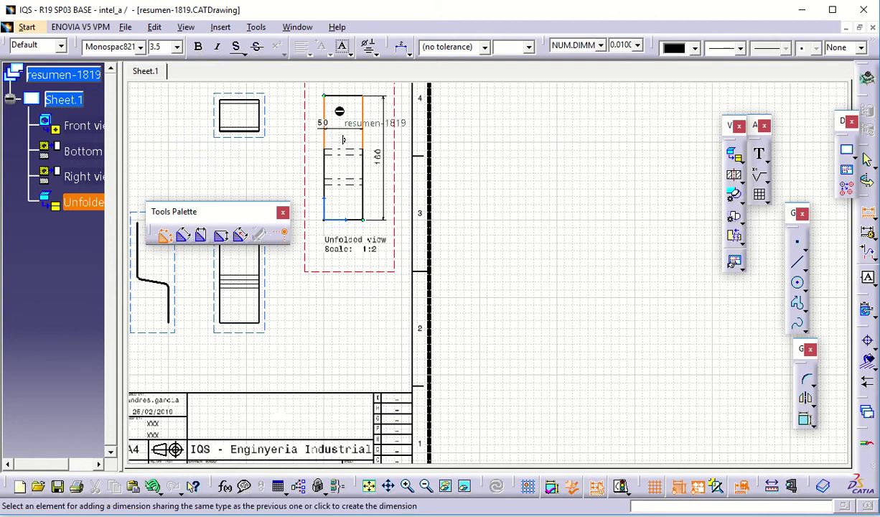
{"action": "middle_click_drag", "start_coordinate": [338, 112], "coordinate": [347, 218]}
{"action": "left_click", "coordinate": [352, 188]}
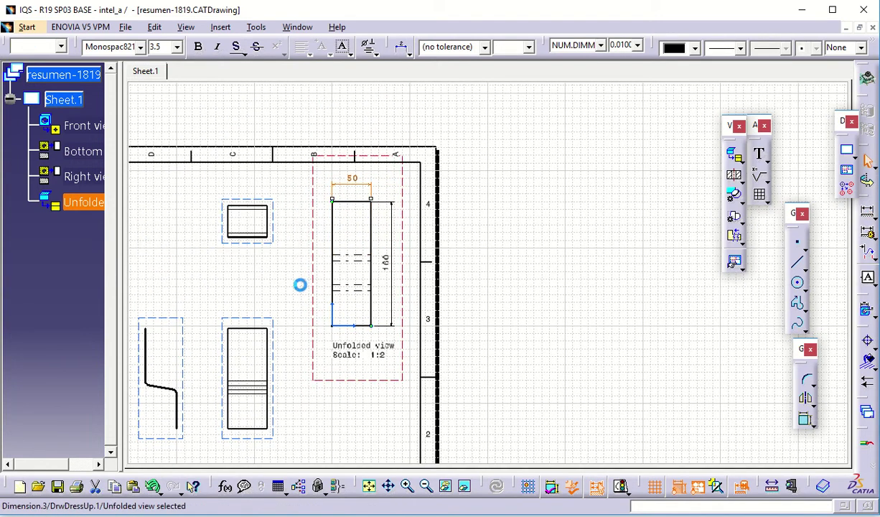
{"action": "mouse_move", "coordinate": [301, 285]}
{"action": "middle_mouse_down"}
{"action": "mouse_move", "coordinate": [312, 264]}
{"action": "mouse_move", "coordinate": [390, 207]}
{"action": "mouse_move", "coordinate": [460, 191]}
{"action": "middle_mouse_up"}
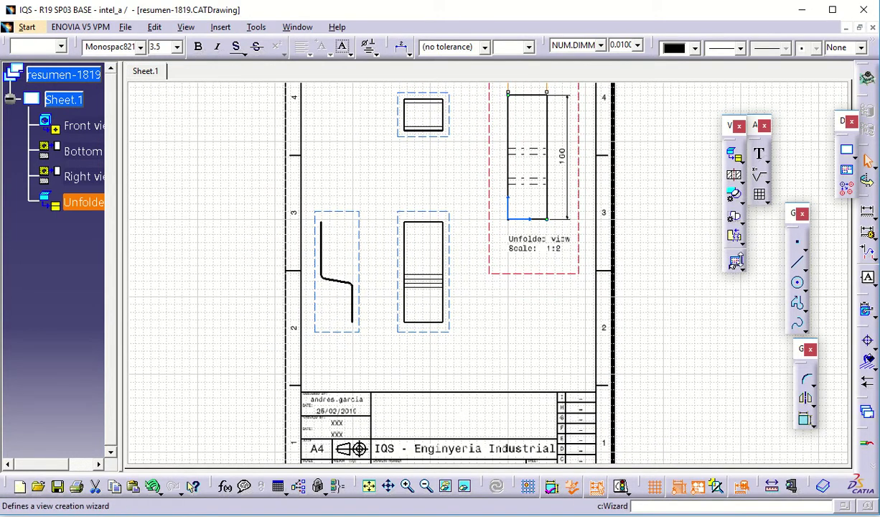
{"action": "mouse_move", "coordinate": [493, 367]}
{"action": "middle_mouse_down"}
{"action": "mouse_move", "coordinate": [449, 366]}
{"action": "mouse_move", "coordinate": [405, 383]}
{"action": "middle_mouse_up"}
{"action": "left_click", "coordinate": [557, 338]}
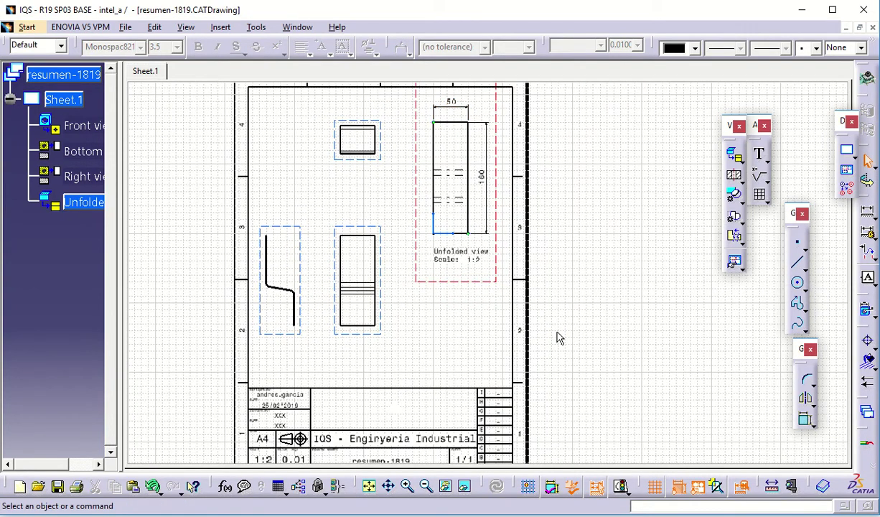
Apply the view properties to all four views with thread display on and hidden lines, center lines and axes off.
{"action": "left_click", "coordinate": [80, 127]}
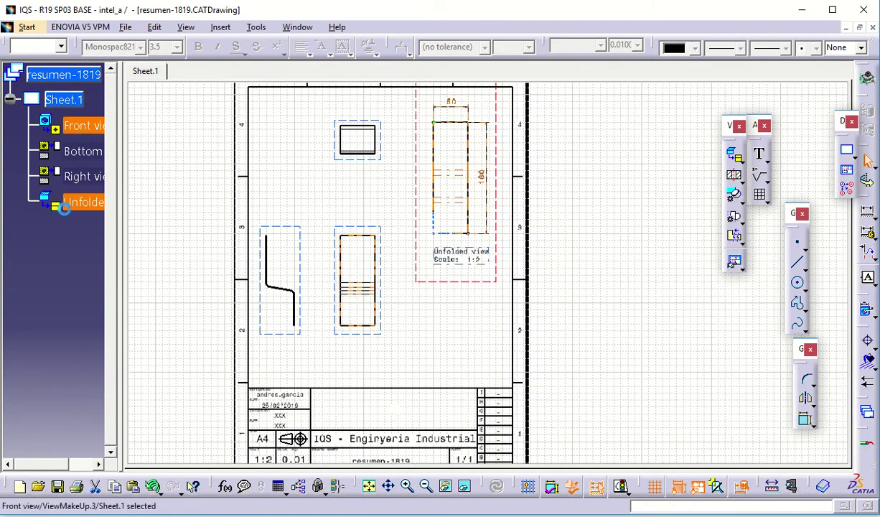
{"action": "left_click", "coordinate": [78, 203], "text": "shift"}
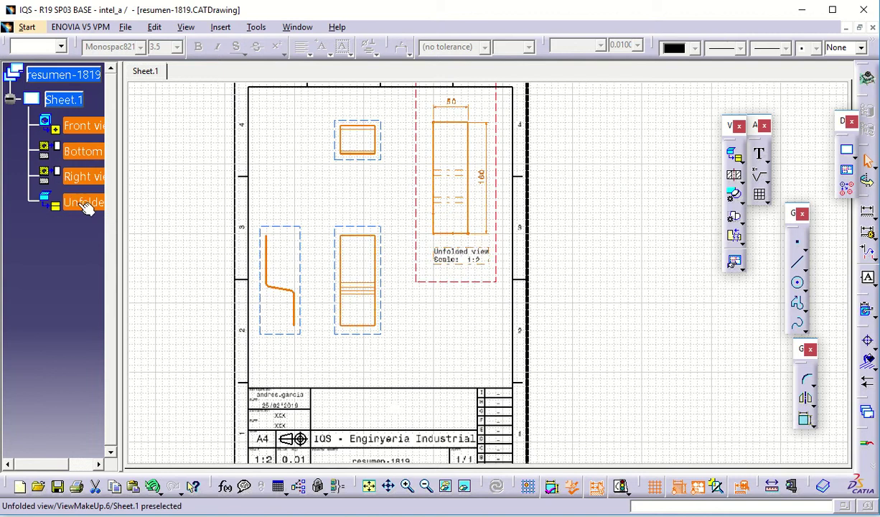
{"action": "right_click", "coordinate": [80, 204]}
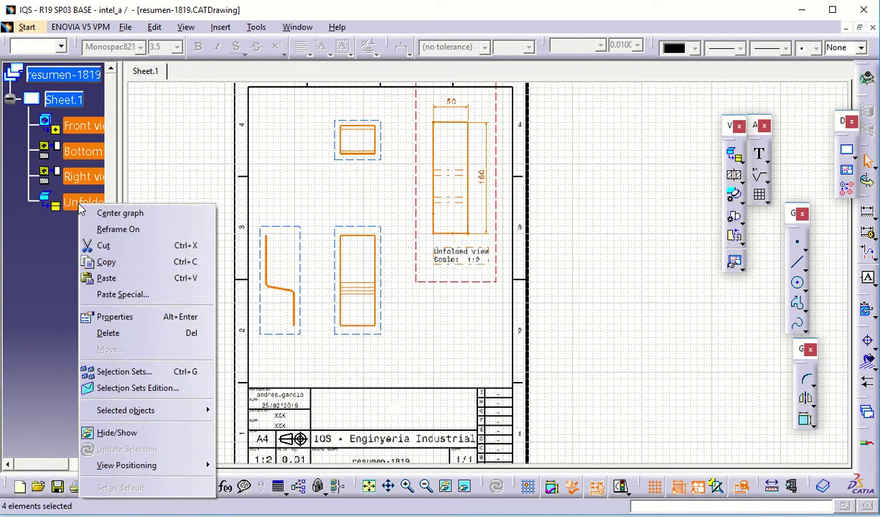
{"action": "left_click", "coordinate": [112, 317]}
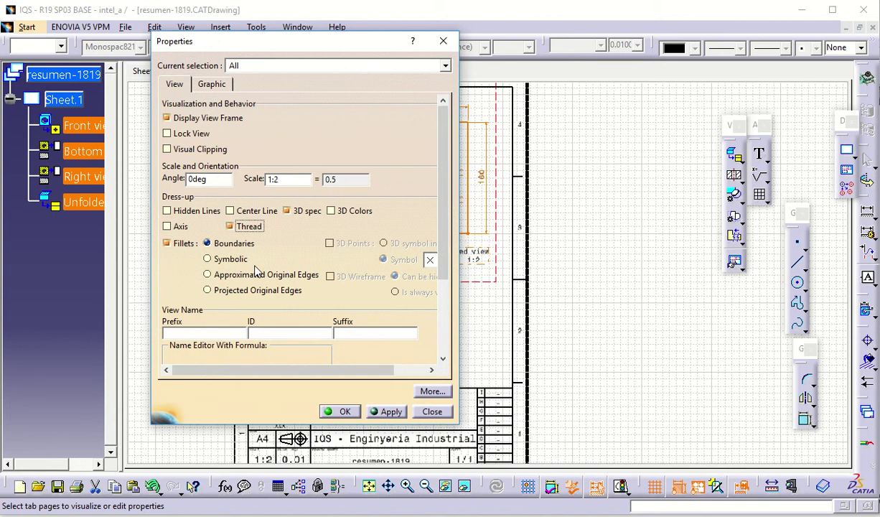
{"action": "left_click", "coordinate": [336, 411]}
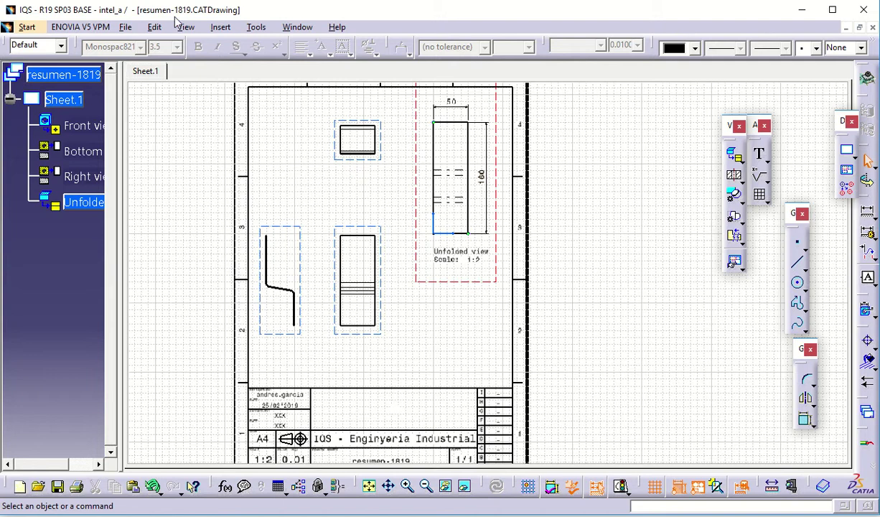
Save all modified documents, accepting the pending drawing save.
{"action": "left_click", "coordinate": [125, 27]}
{"action": "left_click", "coordinate": [140, 146]}
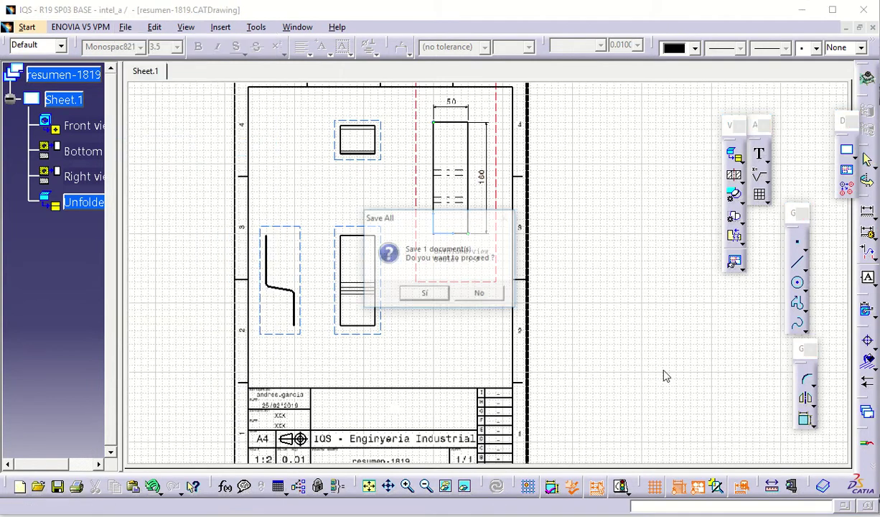
{"action": "left_click", "coordinate": [429, 293]}
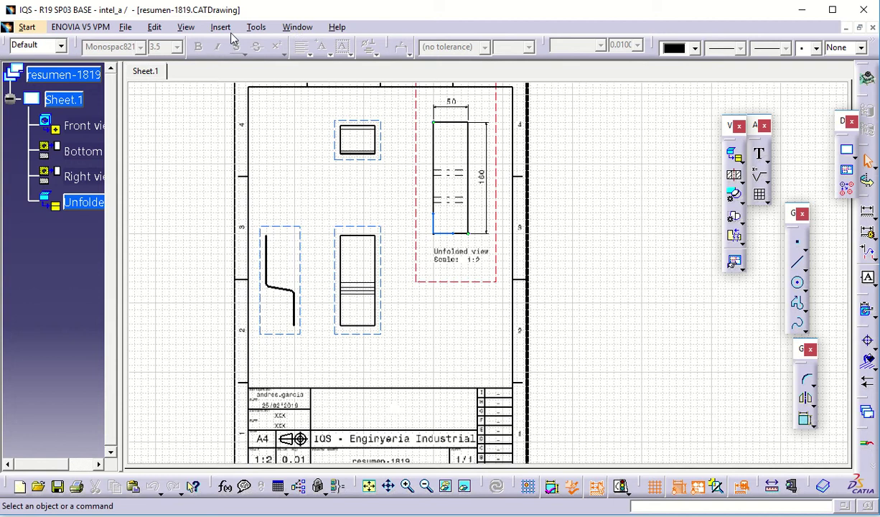
In the resumen-1819 part window, open the Generative Sheetmetal Design workbench and fold the flat sheet back into its bent shape.
{"action": "left_click", "coordinate": [297, 27]}
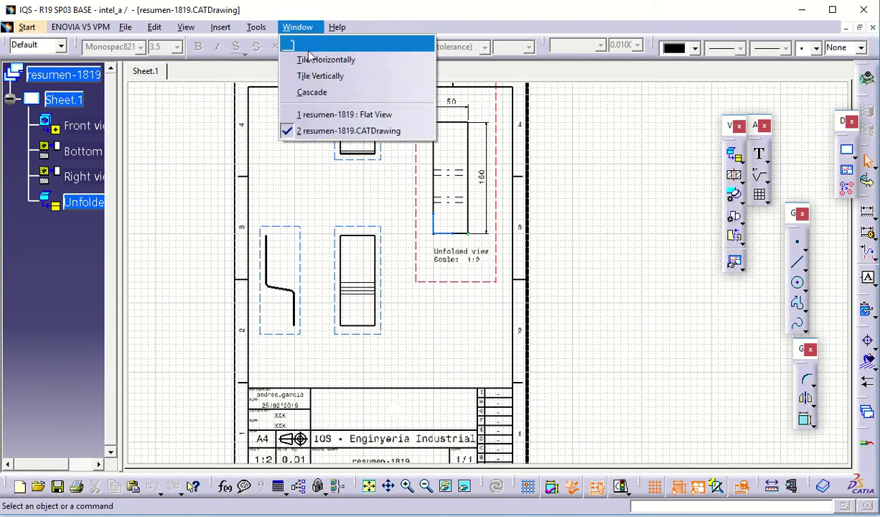
{"action": "left_click", "coordinate": [338, 113]}
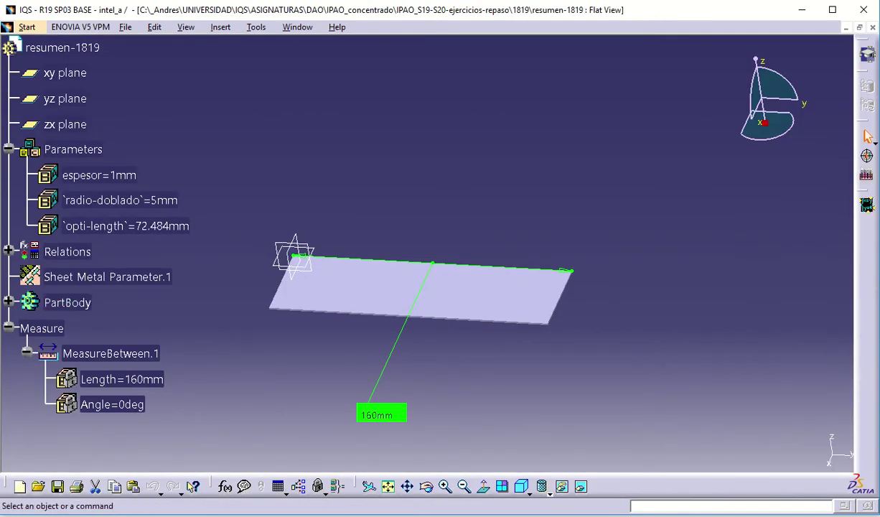
{"action": "left_click", "coordinate": [28, 27]}
{"action": "mouse_move", "coordinate": [72, 136]}
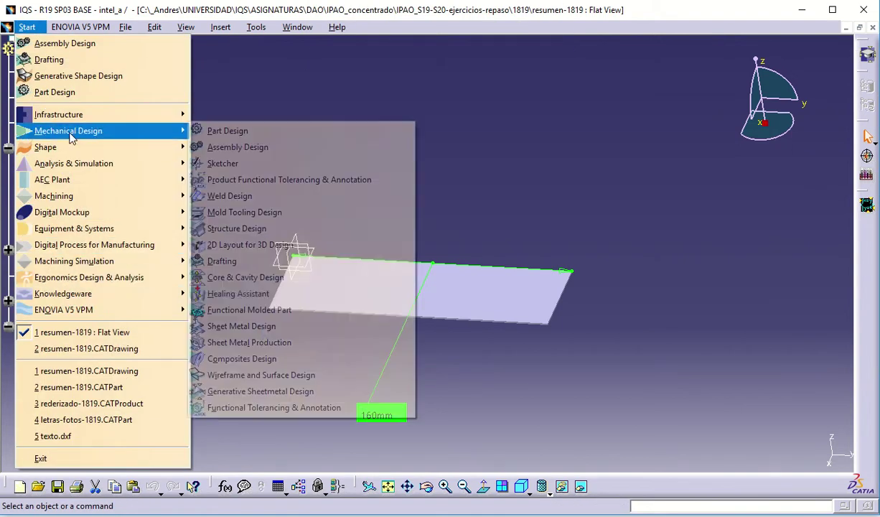
{"action": "left_click", "coordinate": [279, 392]}
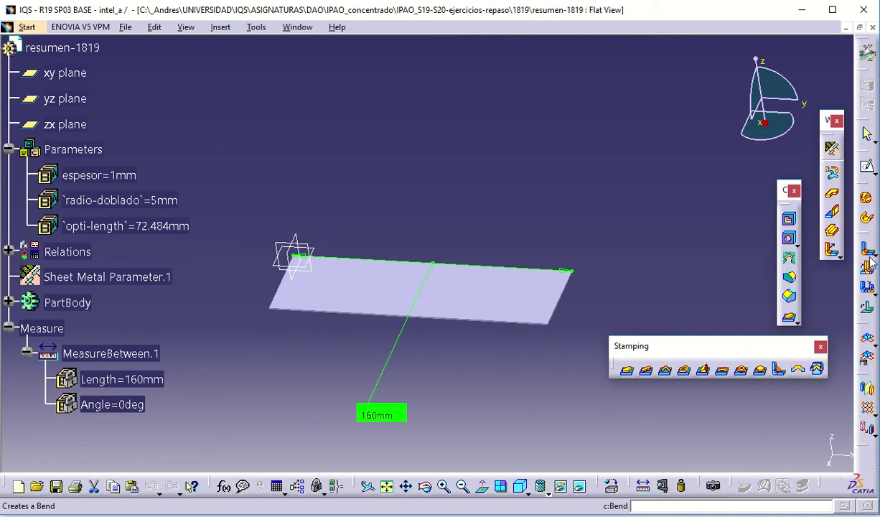
{"action": "left_click", "coordinate": [831, 230]}
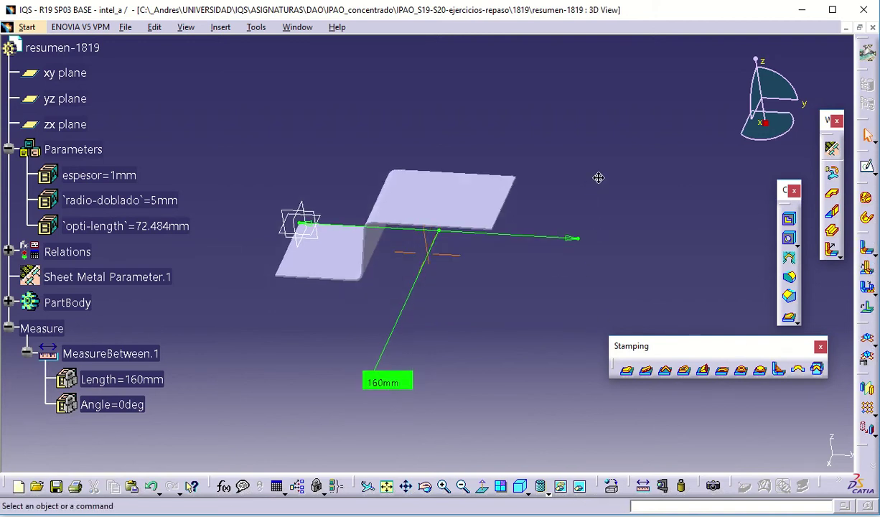
{"action": "middle_click_drag", "start_coordinate": [584, 180], "coordinate": [553, 196]}
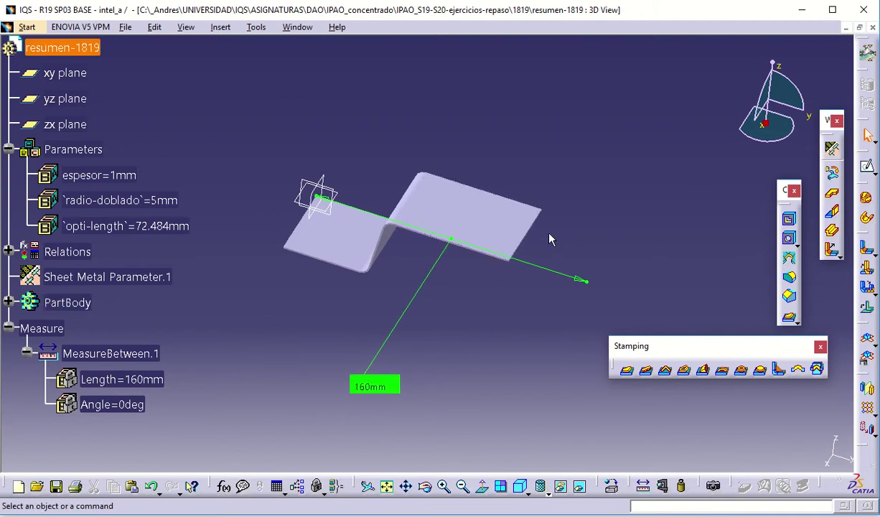
Start a sketch on the raised flange's upper face and draw a slanted line that crosses both side edges.
{"action": "left_click", "coordinate": [506, 219]}
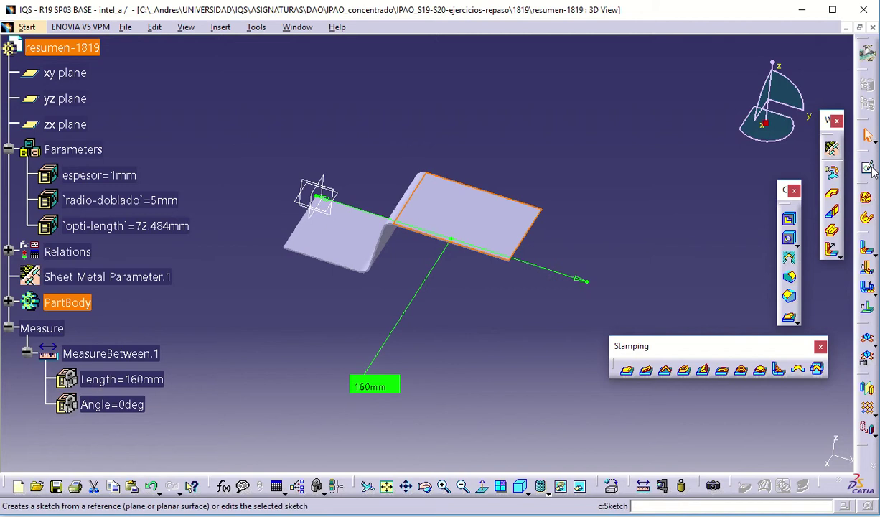
{"action": "left_click", "coordinate": [832, 175]}
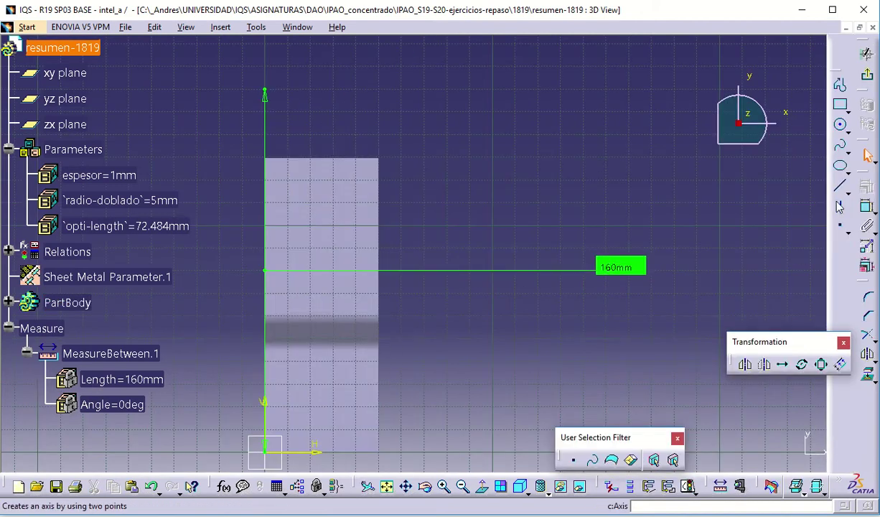
{"action": "left_click", "coordinate": [839, 186]}
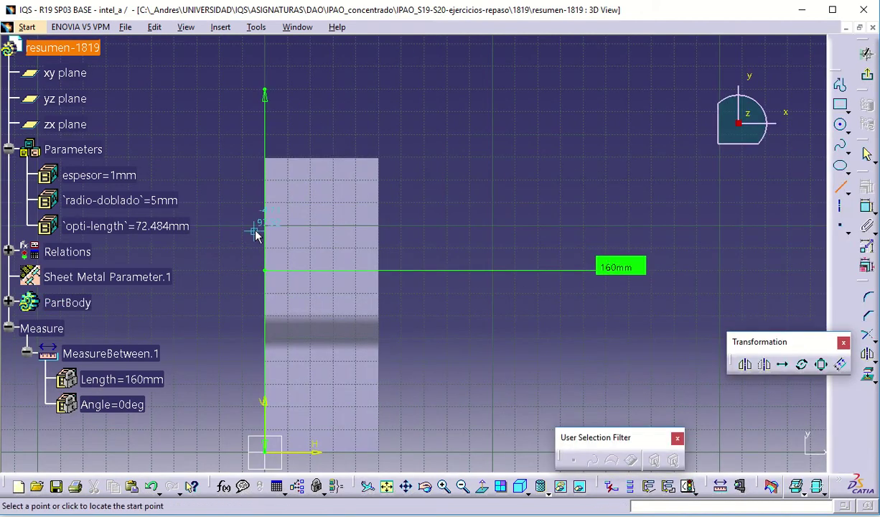
{"action": "left_click", "coordinate": [254, 230]}
{"action": "left_click", "coordinate": [399, 178]}
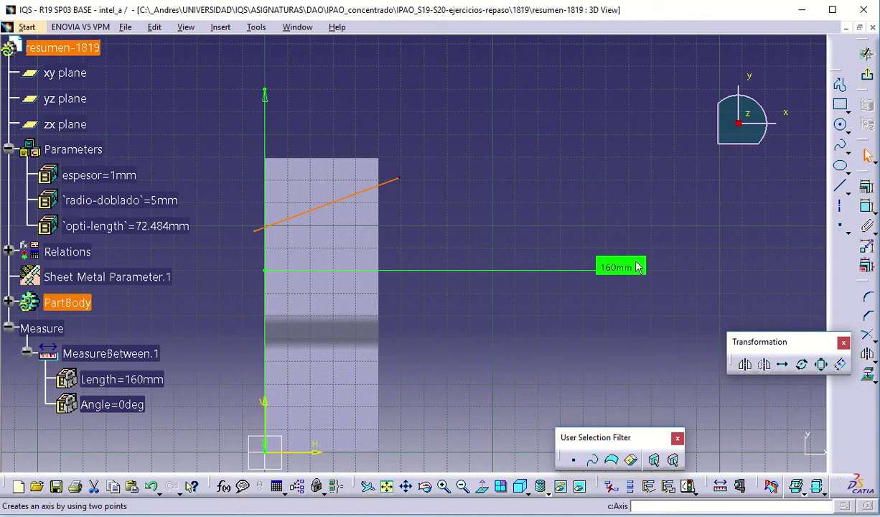
{"action": "key", "text": "Escape"}
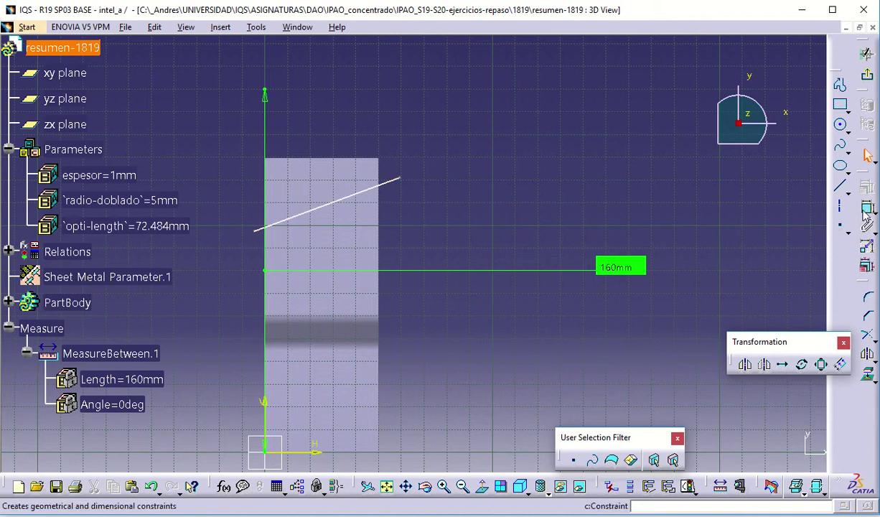
Turn the flange's projected edge on the side away from the origin into a construction element, displaying the Sketch tools.
{"action": "left_click", "coordinate": [387, 213]}
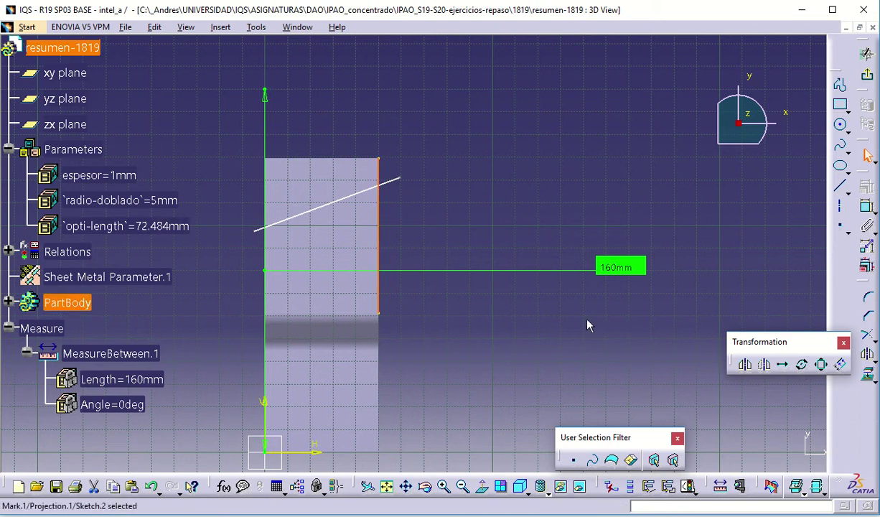
{"action": "left_click", "coordinate": [378, 223]}
{"action": "left_click", "coordinate": [185, 27]}
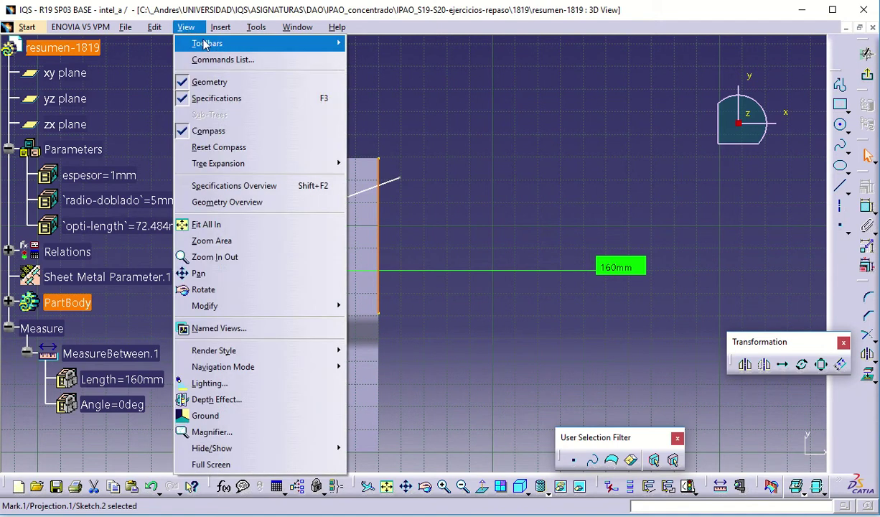
{"action": "mouse_move", "coordinate": [204, 44]}
{"action": "left_click", "coordinate": [383, 368]}
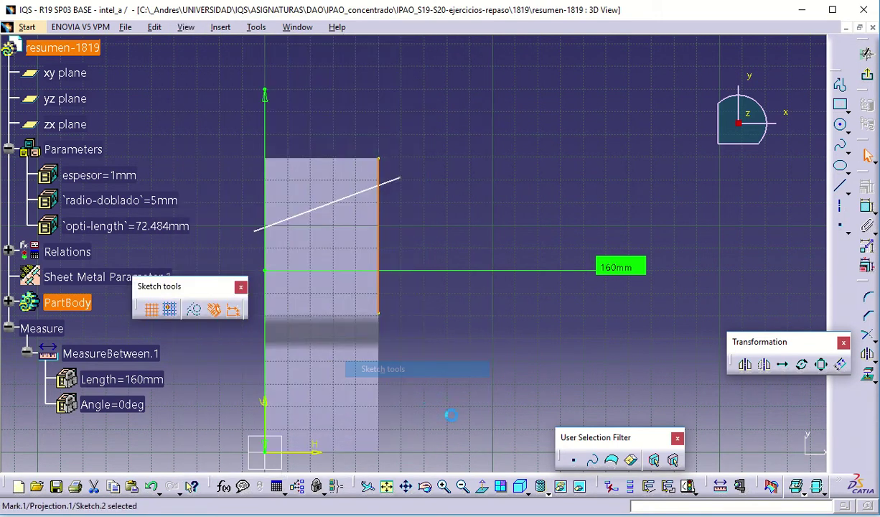
{"action": "left_click", "coordinate": [193, 309]}
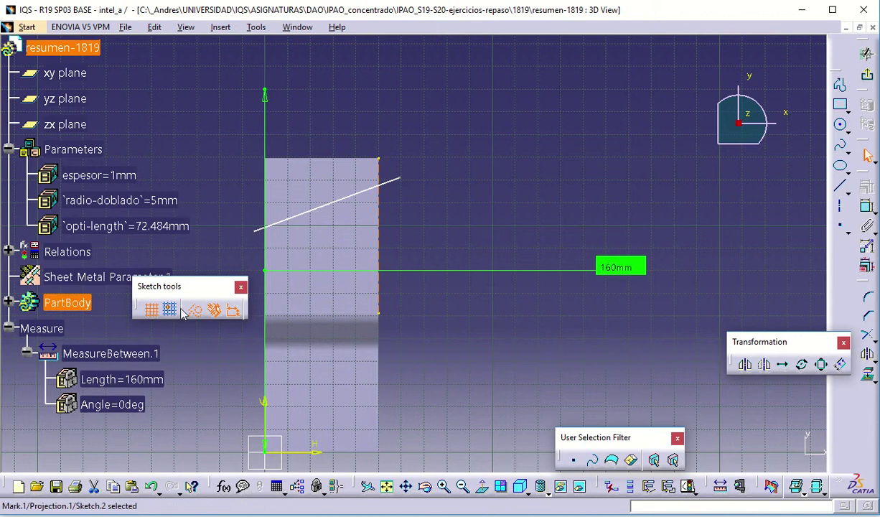
{"action": "mouse_move", "coordinate": [164, 286]}
{"action": "left_mouse_down"}
{"action": "mouse_move", "coordinate": [515, 362]}
{"action": "mouse_move", "coordinate": [502, 361]}
{"action": "left_mouse_up"}
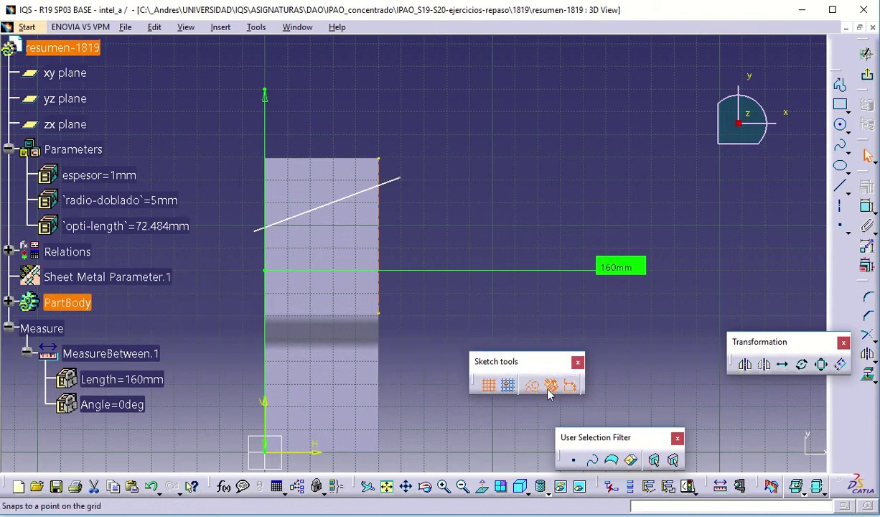
{"action": "left_click", "coordinate": [597, 324]}
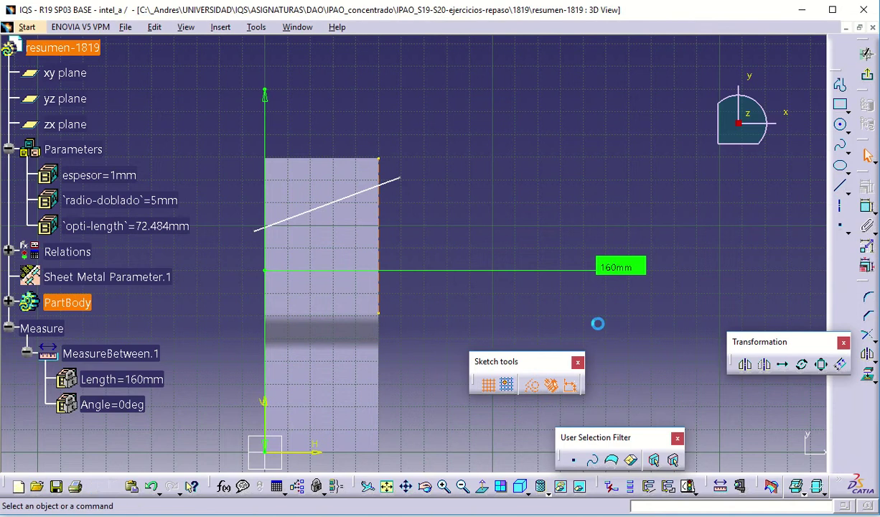
Constrain the slanted line's nearer endpoint to the construction edge's midpoint, tilt the line by moving its free end, and exit the sketch.
{"action": "left_click", "coordinate": [400, 180]}
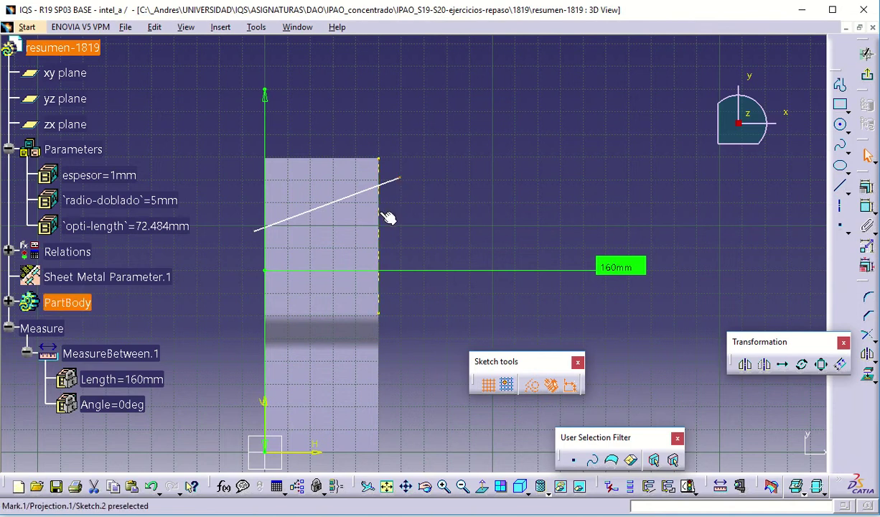
{"action": "left_click", "coordinate": [388, 218], "text": "ctrl"}
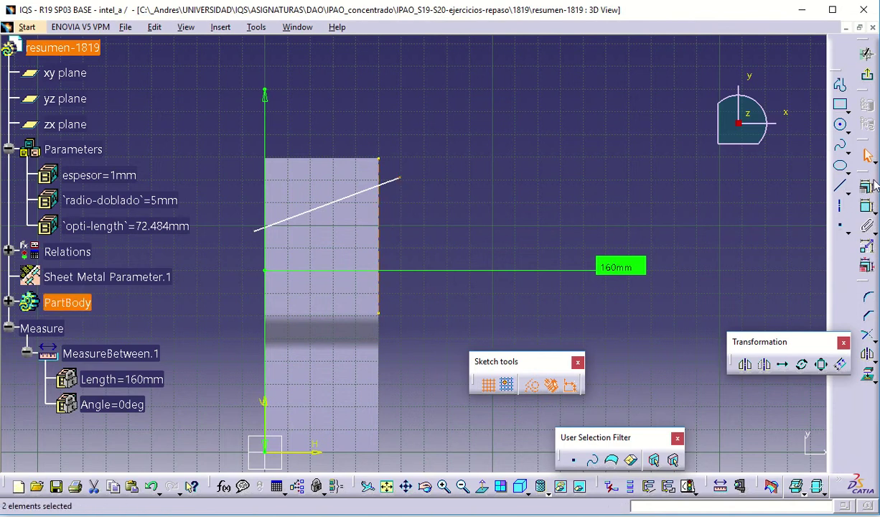
{"action": "left_click", "coordinate": [867, 245]}
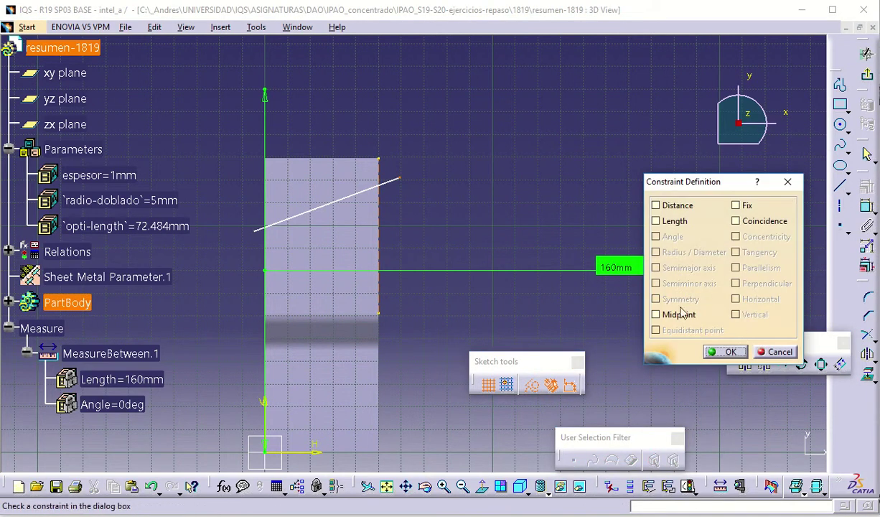
{"action": "left_click", "coordinate": [678, 315]}
{"action": "left_click", "coordinate": [725, 351]}
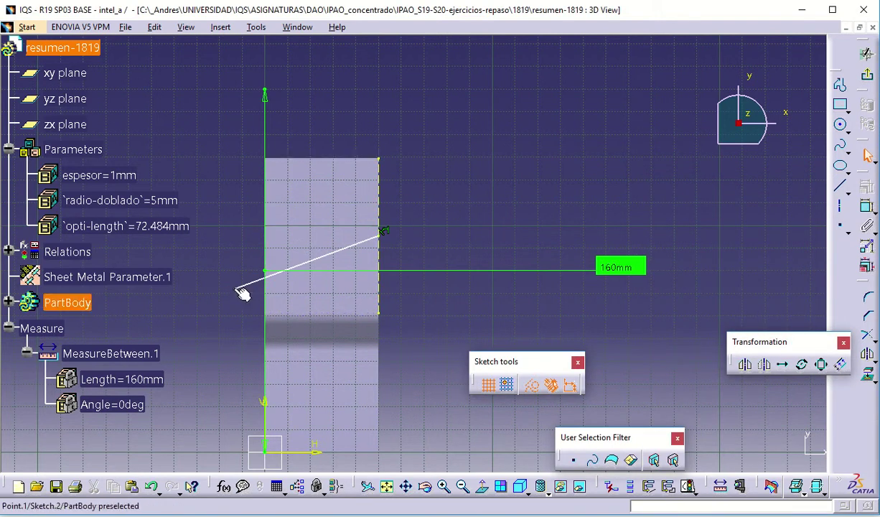
{"action": "left_click_drag", "start_coordinate": [242, 294], "coordinate": [256, 188]}
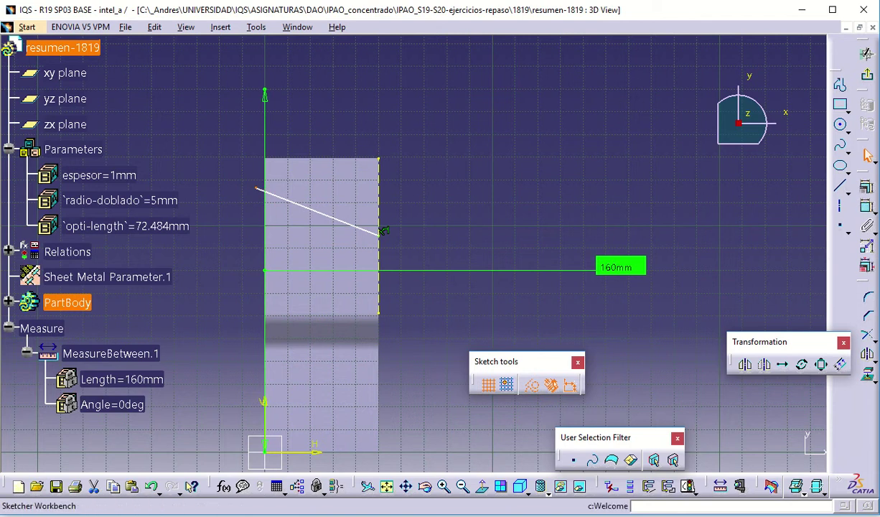
{"action": "left_click", "coordinate": [838, 80]}
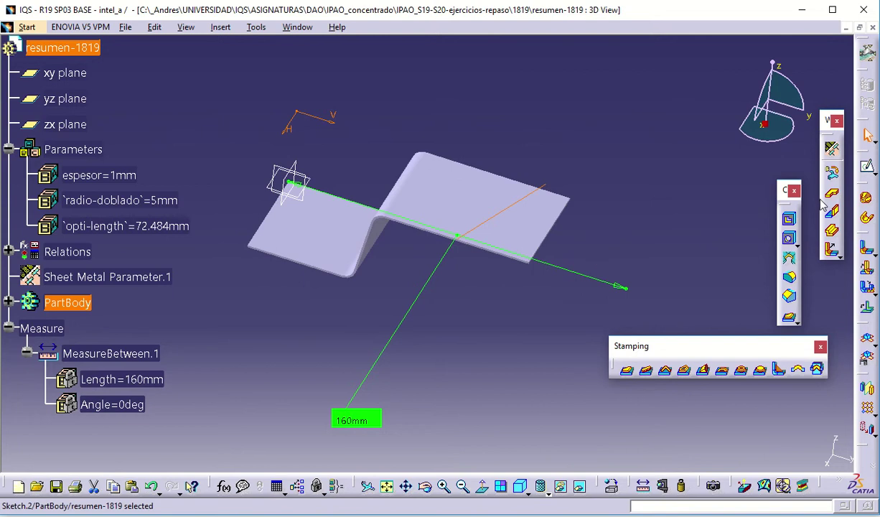
Start a Bend From Flat along the sketched slanted line and preview it at 90deg.
{"action": "left_click", "coordinate": [866, 270]}
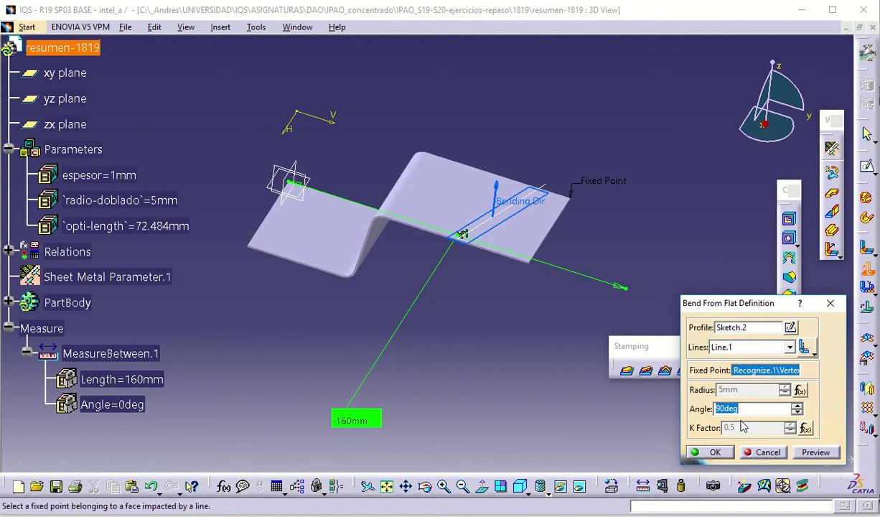
{"action": "left_click", "coordinate": [813, 453]}
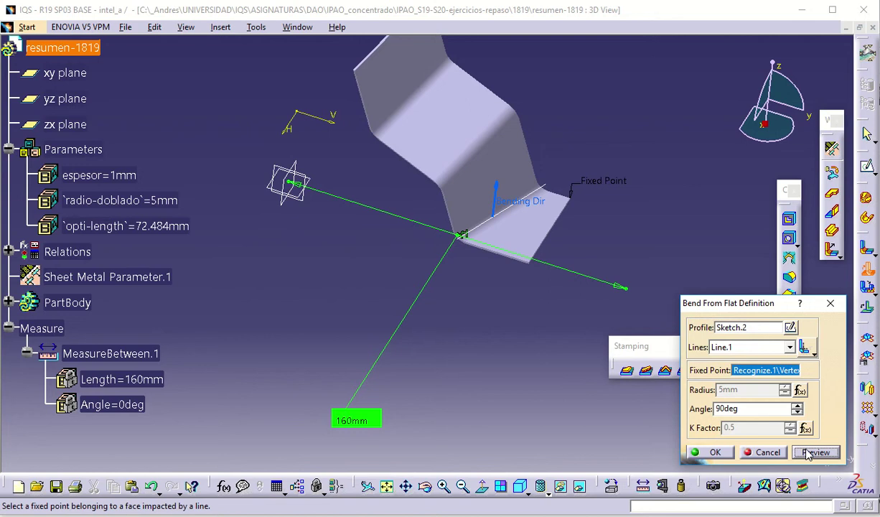
Try to reverse the bend by setting its angle to -90deg.
{"action": "left_click", "coordinate": [717, 408]}
{"action": "type", "text": "-"}
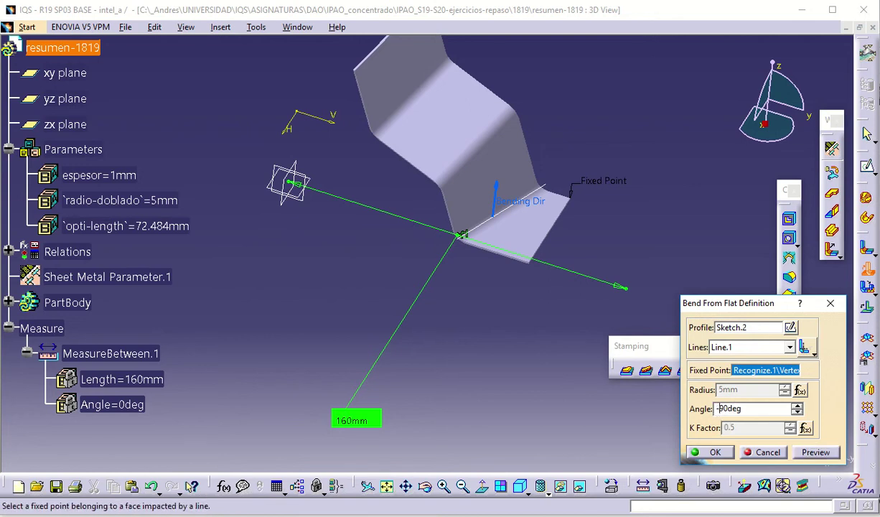
{"action": "left_click", "coordinate": [816, 452]}
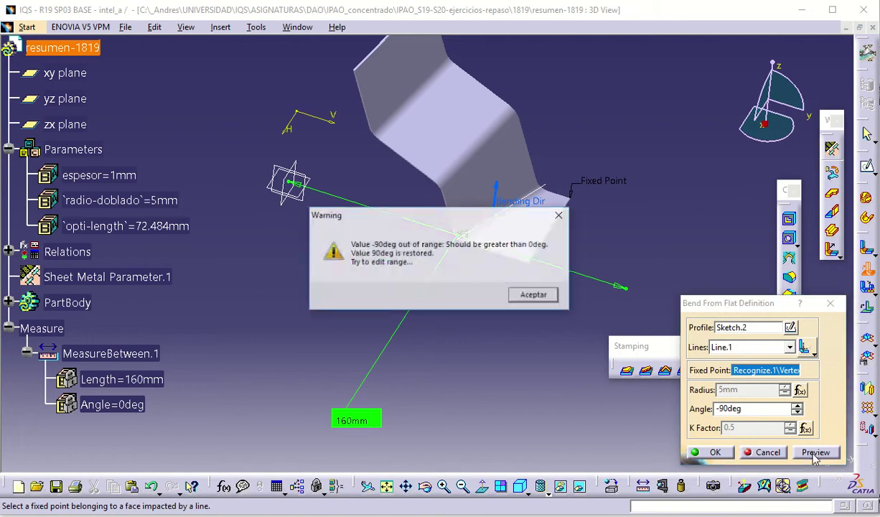
{"action": "left_click", "coordinate": [521, 301]}
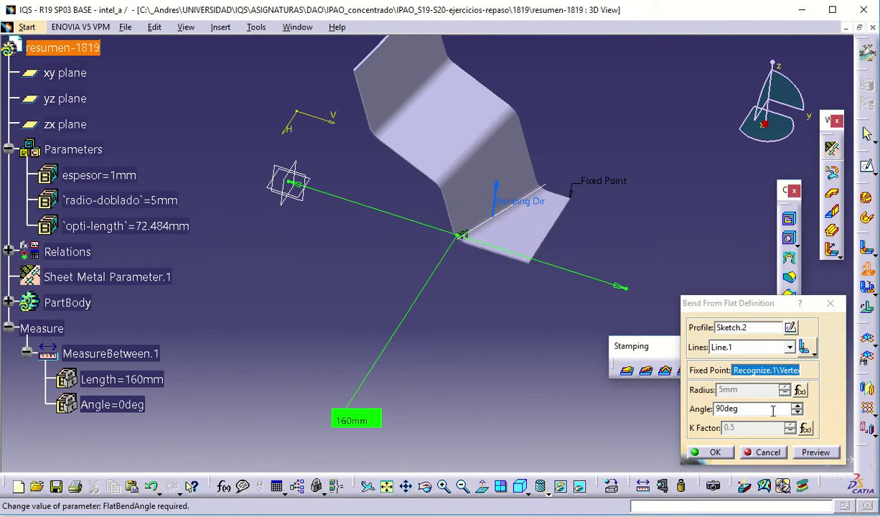
Flip the bending direction downward, preview the bend and create it.
{"action": "left_click", "coordinate": [497, 185]}
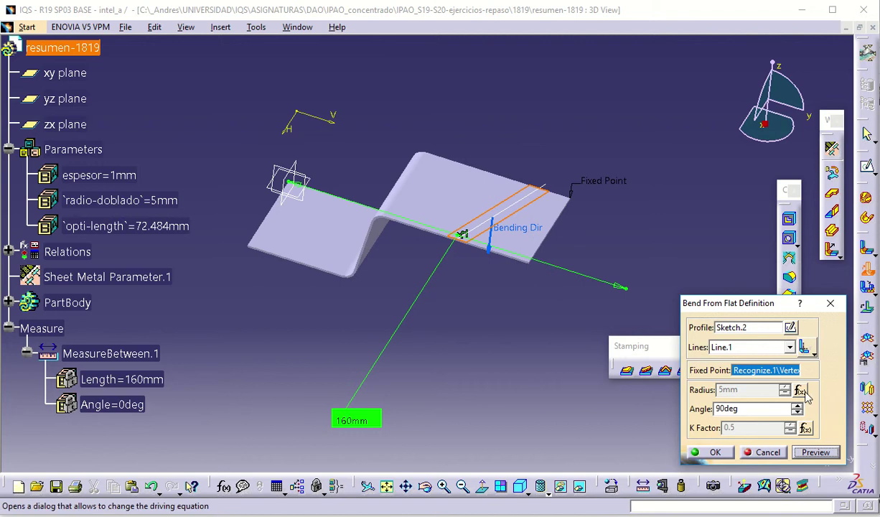
{"action": "left_click", "coordinate": [816, 452]}
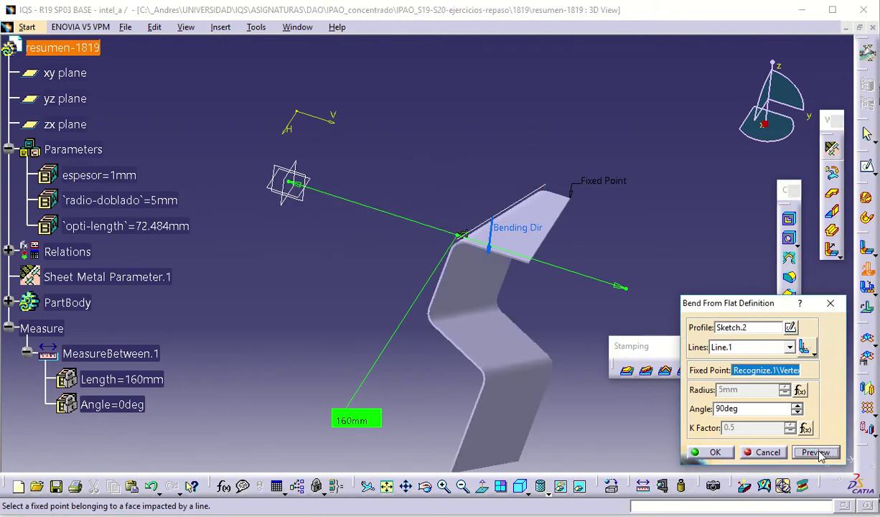
{"action": "left_click", "coordinate": [716, 452]}
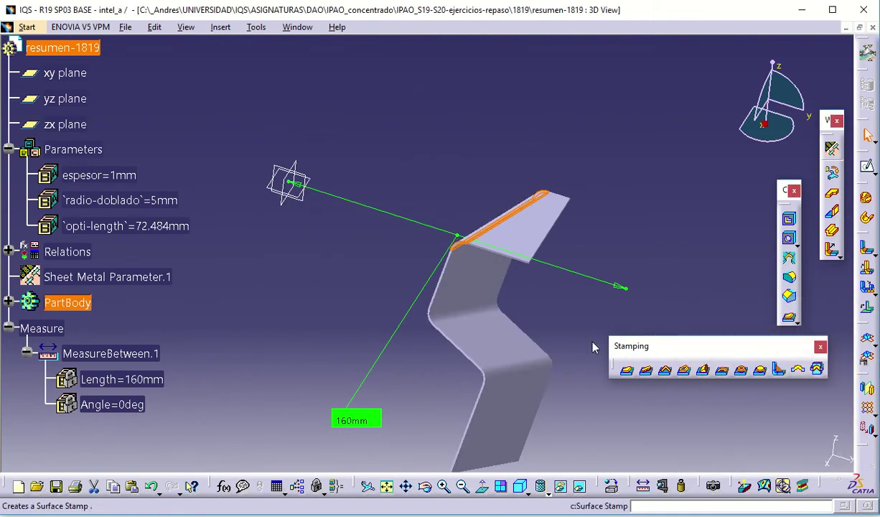
Unfold the part to check its flat shape with the new slanted bend, and fold it back.
{"action": "middle_click_drag", "start_coordinate": [570, 216], "coordinate": [558, 288], "text": "ctrl"}
{"action": "left_click", "coordinate": [547, 260]}
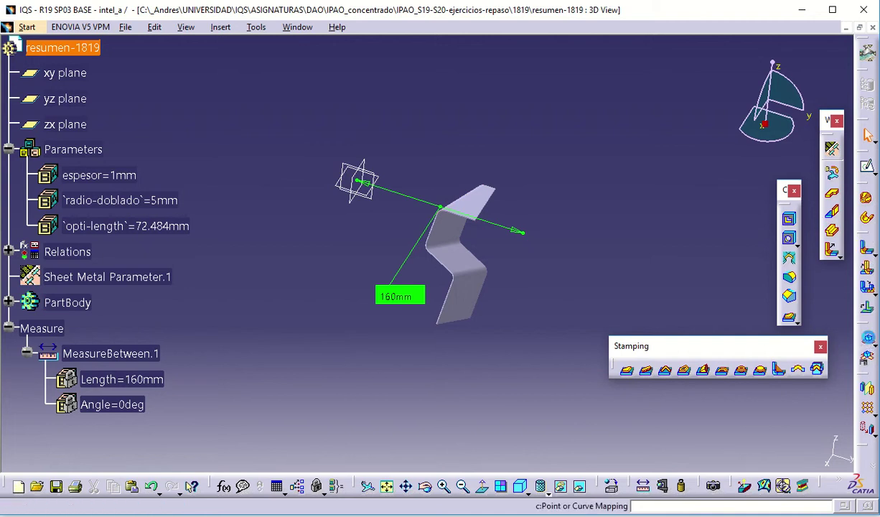
{"action": "left_click", "coordinate": [867, 339]}
{"action": "left_click", "coordinate": [869, 341]}
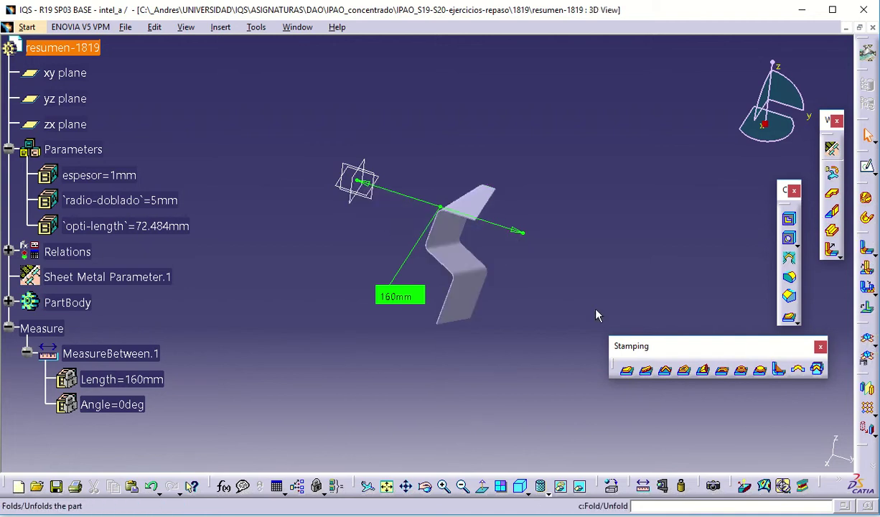
Switch the bent sheet metal part to the Part Design workbench and accept the sheet metal warning.
{"action": "middle_click_drag", "start_coordinate": [414, 361], "coordinate": [464, 370]}
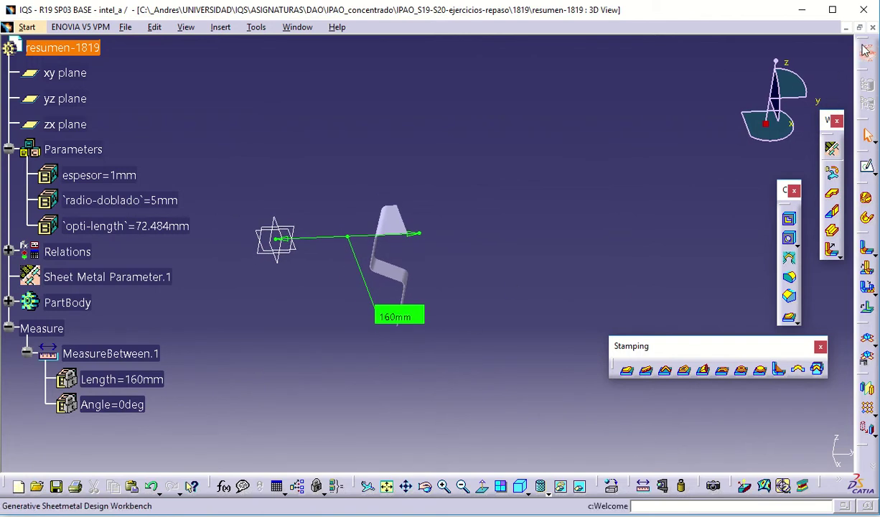
{"action": "mouse_move", "coordinate": [521, 240]}
{"action": "middle_mouse_down"}
{"action": "mouse_move", "coordinate": [504, 249]}
{"action": "mouse_move", "coordinate": [643, 198]}
{"action": "mouse_move", "coordinate": [504, 300]}
{"action": "mouse_move", "coordinate": [483, 299]}
{"action": "mouse_move", "coordinate": [506, 345]}
{"action": "middle_mouse_up"}
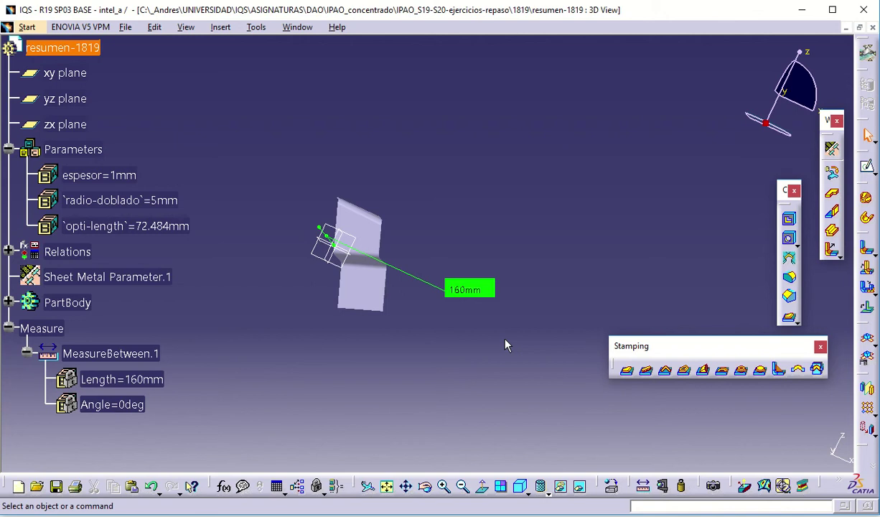
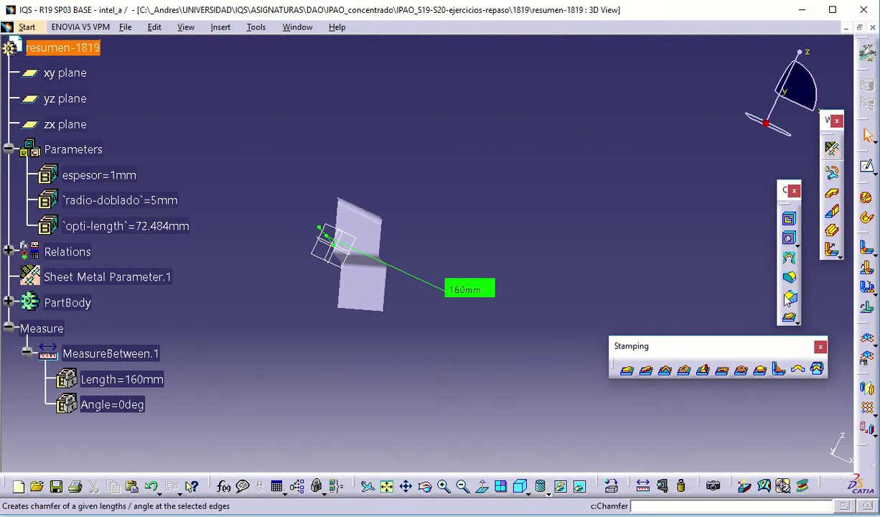
{"action": "middle_click_drag", "start_coordinate": [713, 330], "coordinate": [411, 269]}
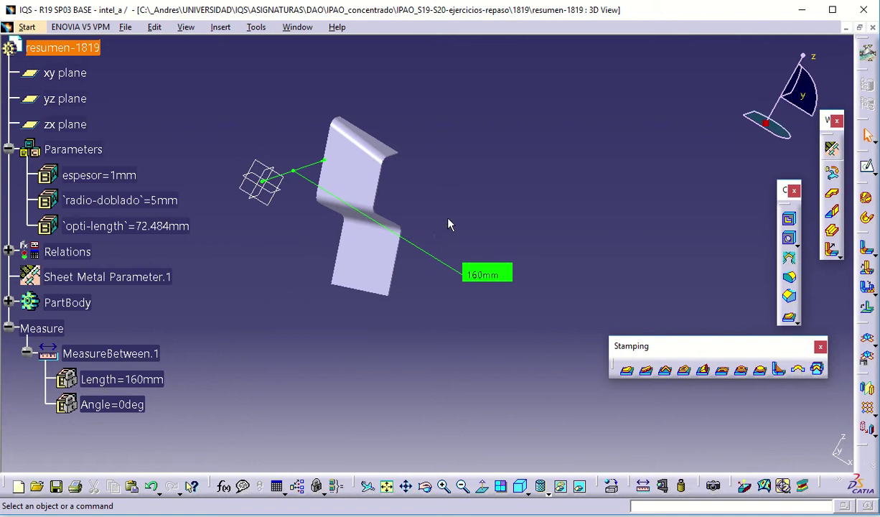
{"action": "middle_click_drag", "start_coordinate": [452, 222], "coordinate": [493, 220]}
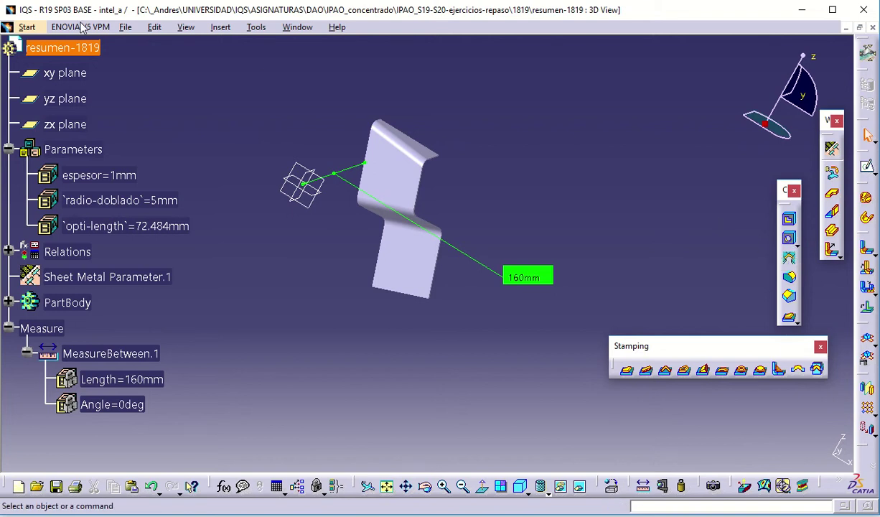
{"action": "left_click", "coordinate": [28, 29]}
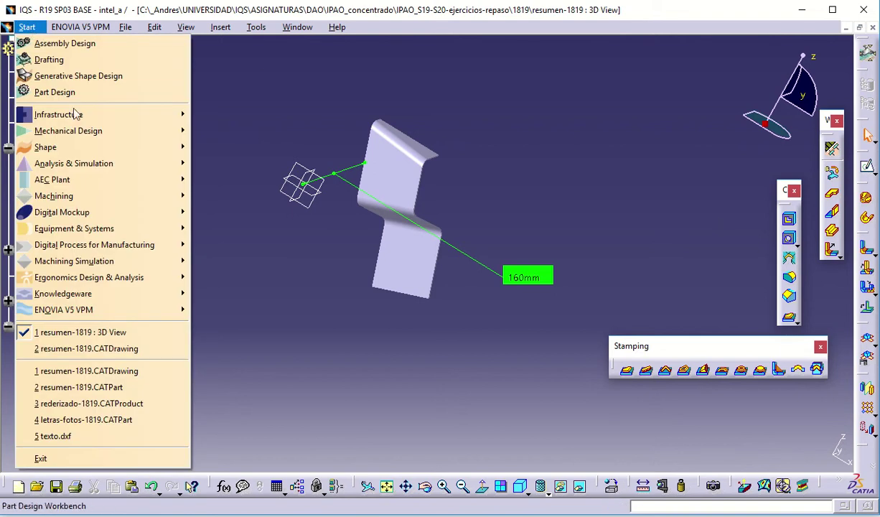
{"action": "mouse_move", "coordinate": [114, 130]}
{"action": "left_click", "coordinate": [208, 136]}
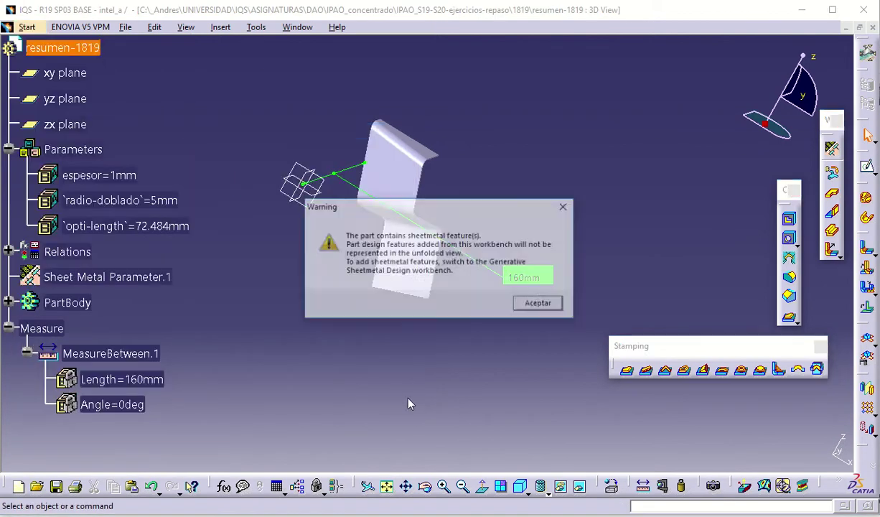
{"action": "left_click", "coordinate": [542, 309]}
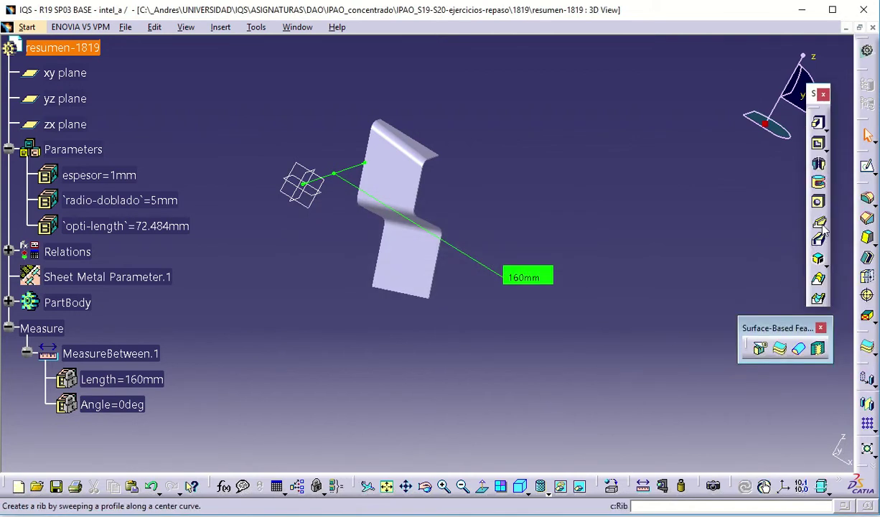
Start a hole on the part's lower flange face and make it threaded with the bottom type Support Depth.
{"action": "left_click", "coordinate": [819, 203]}
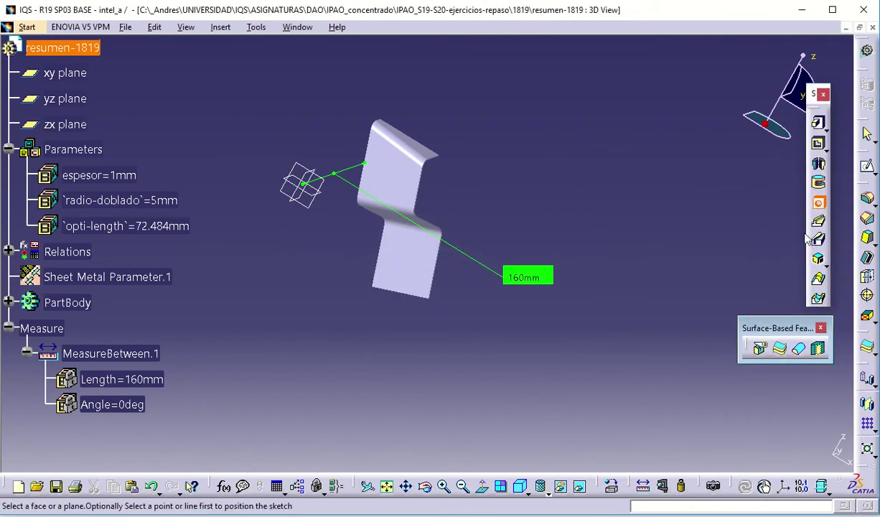
{"action": "left_click", "coordinate": [415, 277]}
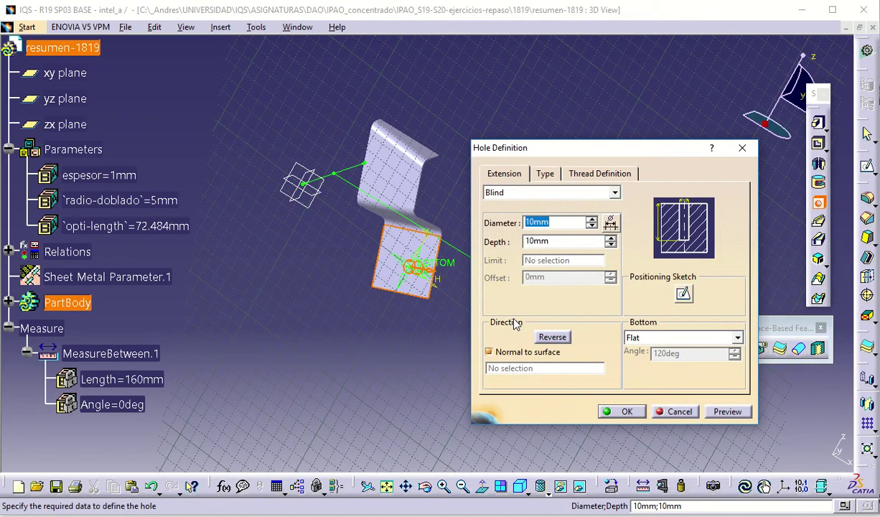
{"action": "left_click", "coordinate": [583, 175]}
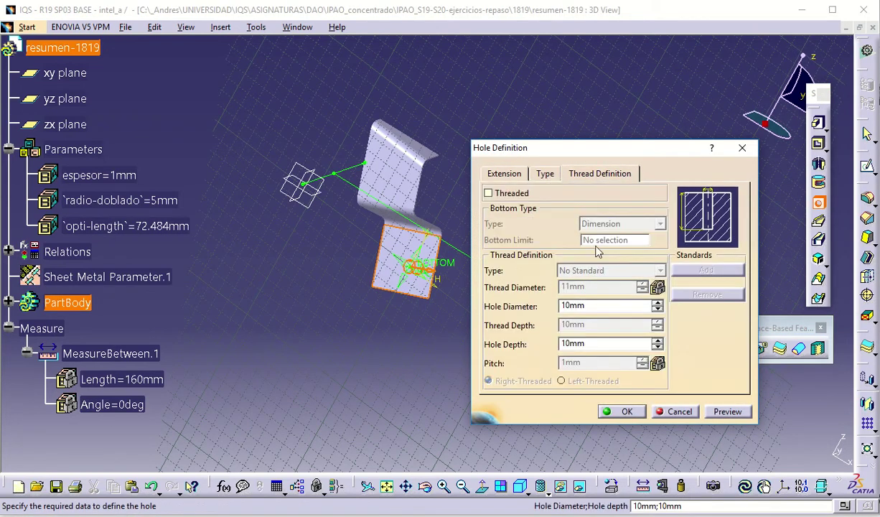
{"action": "left_click", "coordinate": [487, 192]}
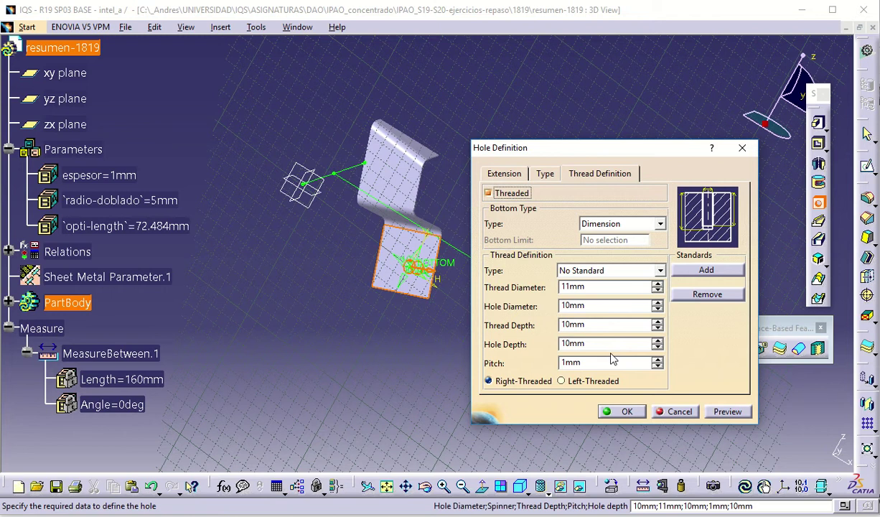
{"action": "left_click", "coordinate": [659, 224]}
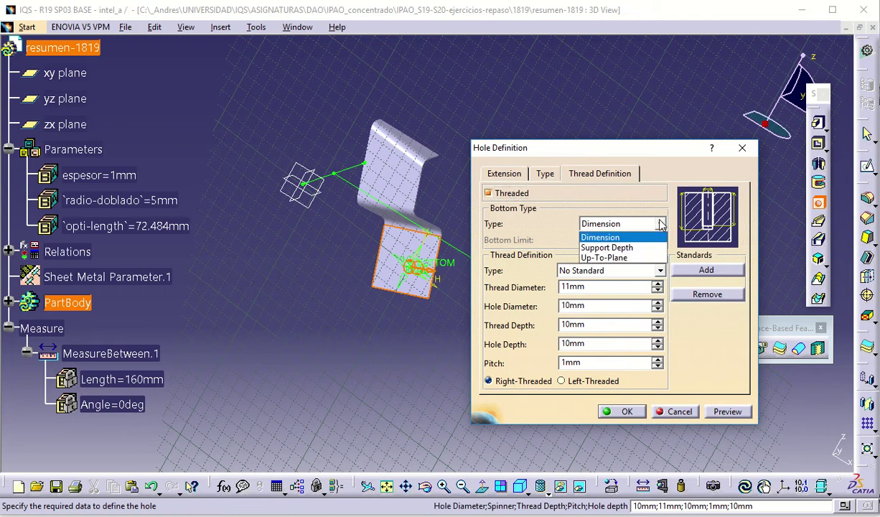
{"action": "left_click", "coordinate": [628, 247]}
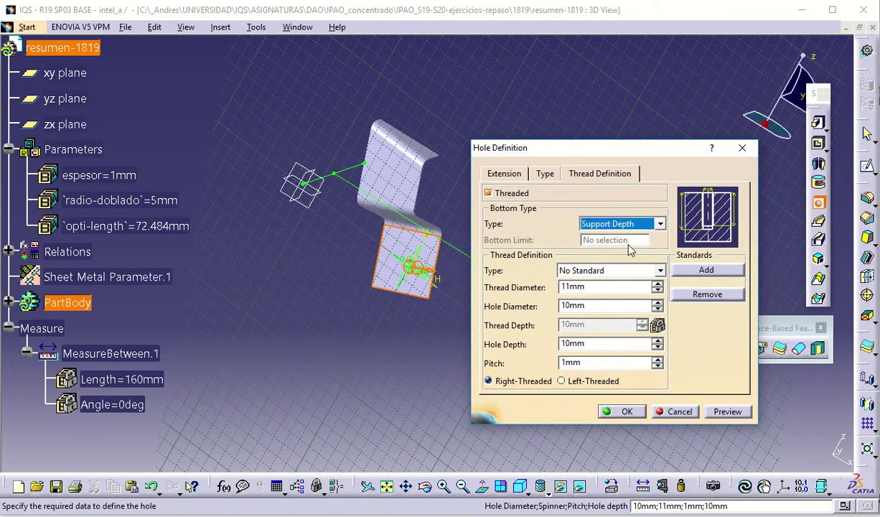
Set the hole's thread to Metric Thick Pitch M4 and create the hole.
{"action": "left_click", "coordinate": [660, 270]}
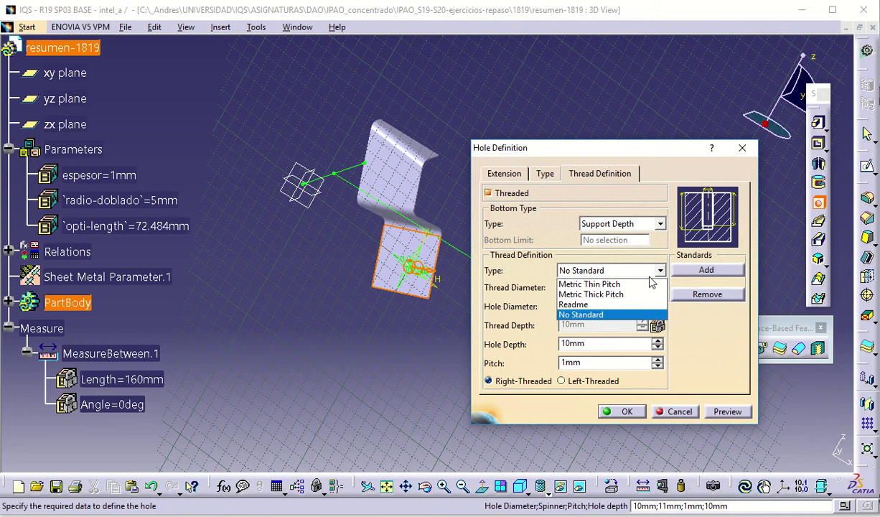
{"action": "left_click", "coordinate": [583, 294]}
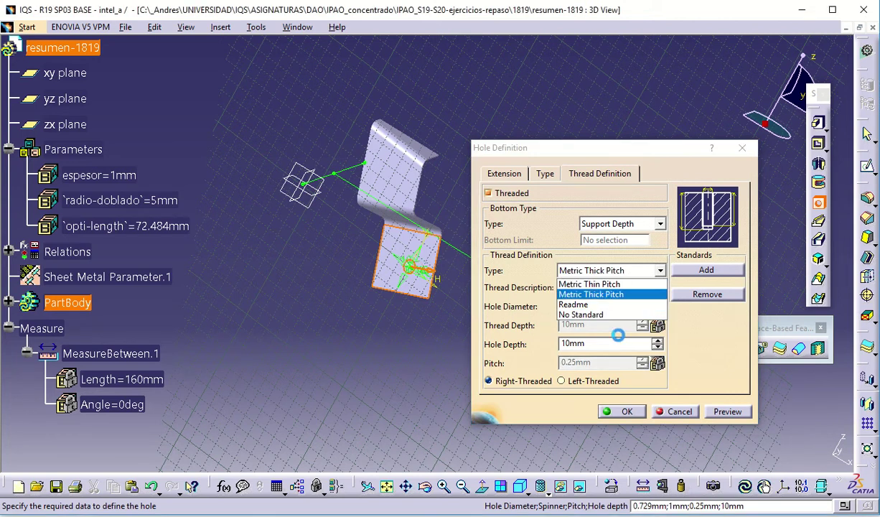
{"action": "left_click", "coordinate": [658, 287]}
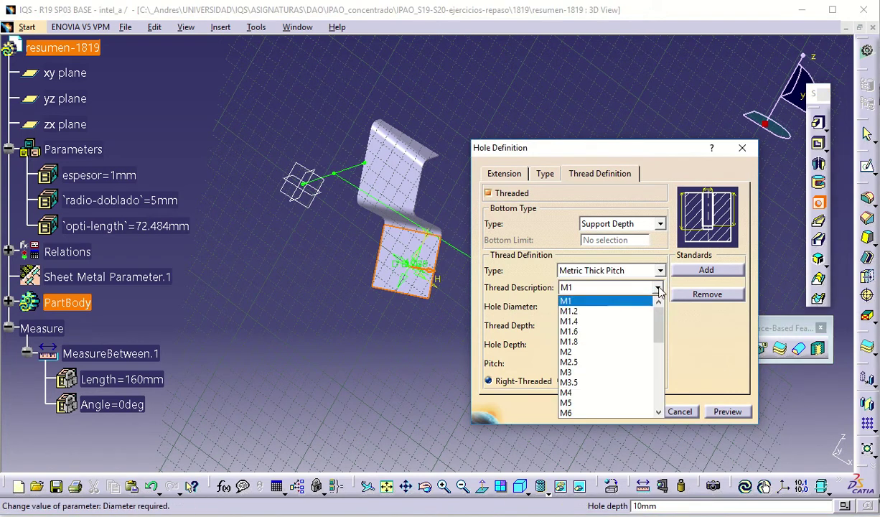
{"action": "left_click", "coordinate": [569, 392]}
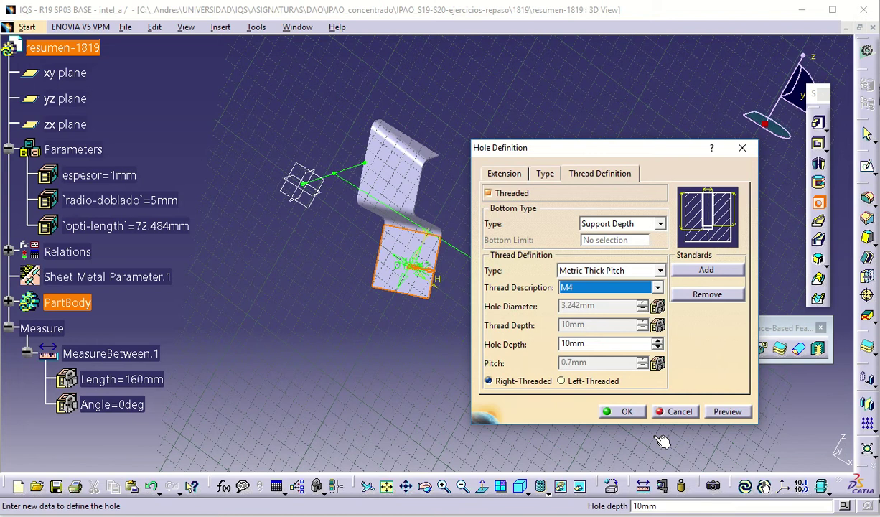
{"action": "left_click", "coordinate": [625, 412]}
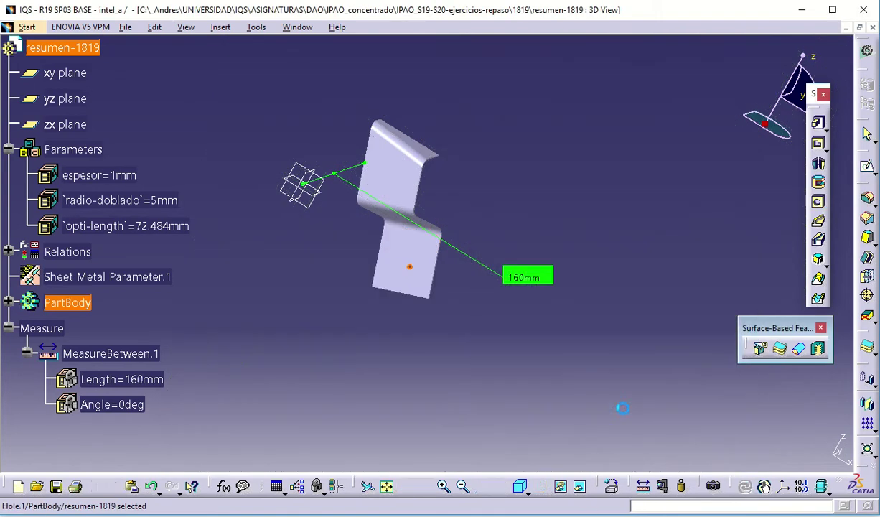
Open the new hole's positioning sketch to check its centre point, and leave it with the part kept open.
{"action": "left_click", "coordinate": [8, 302]}
{"action": "double_click", "coordinate": [115, 436]}
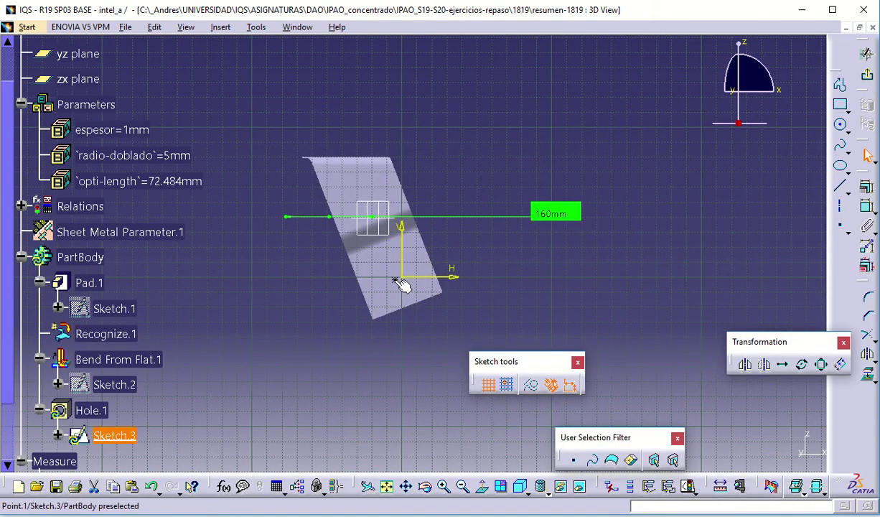
{"action": "left_click", "coordinate": [396, 281]}
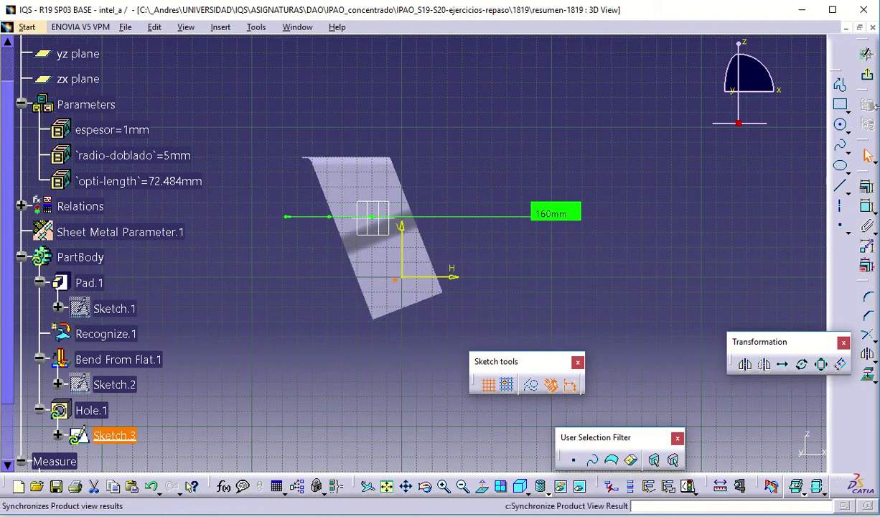
{"action": "left_click", "coordinate": [867, 74]}
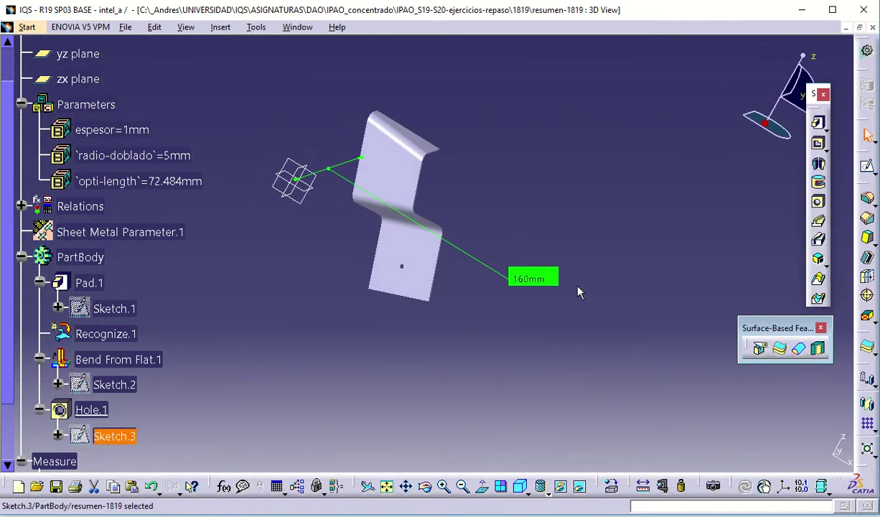
{"action": "left_click", "coordinate": [873, 27]}
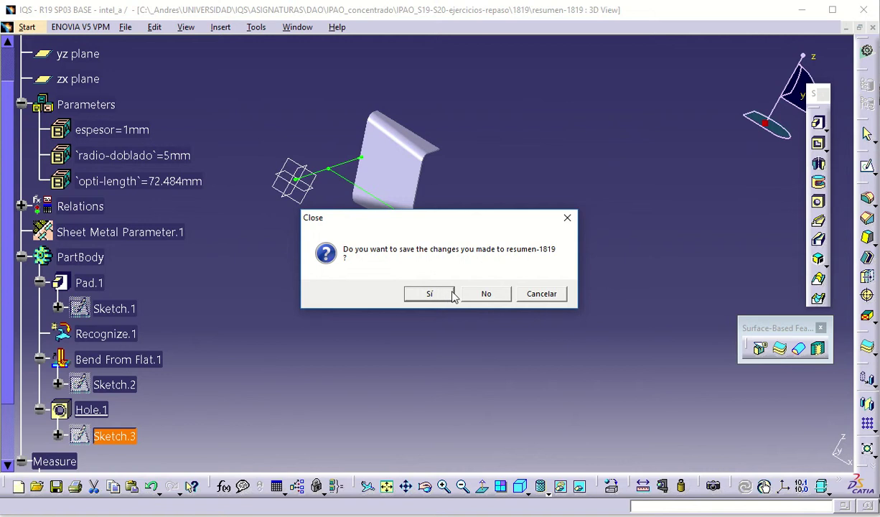
{"action": "left_click", "coordinate": [541, 293]}
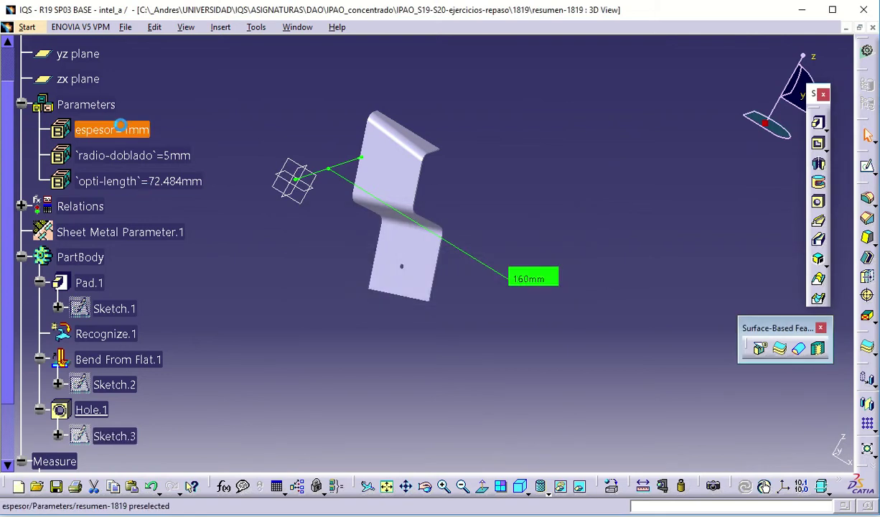
Set the parameter espesor to 8 mm and radio-doblado to 10 mm.
{"action": "double_click", "coordinate": [130, 130]}
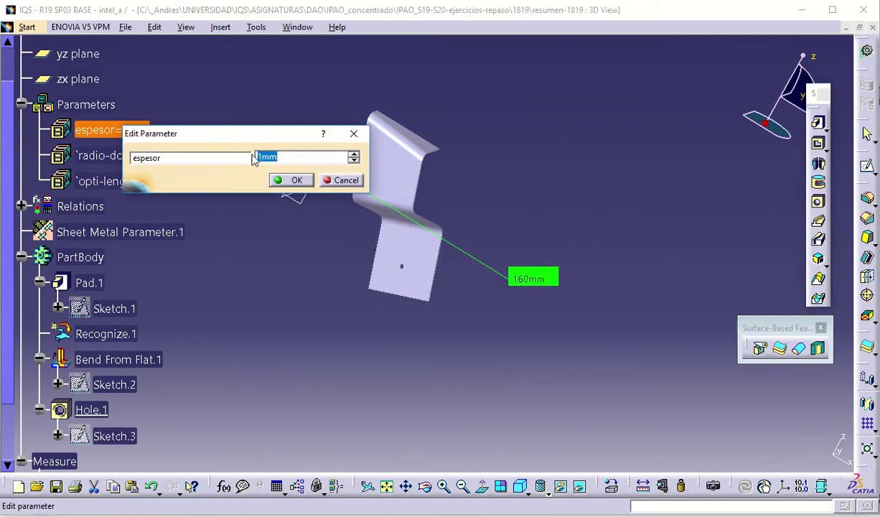
{"action": "type", "text": "8"}
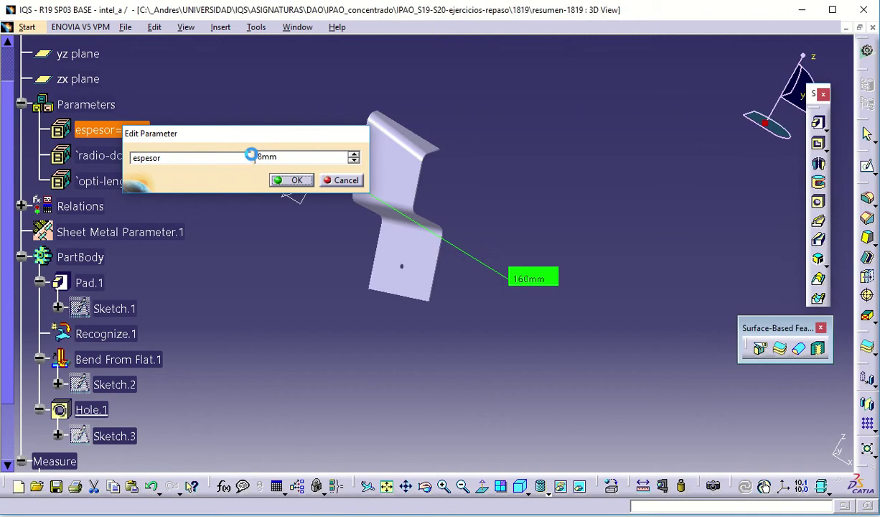
{"action": "left_click", "coordinate": [291, 180]}
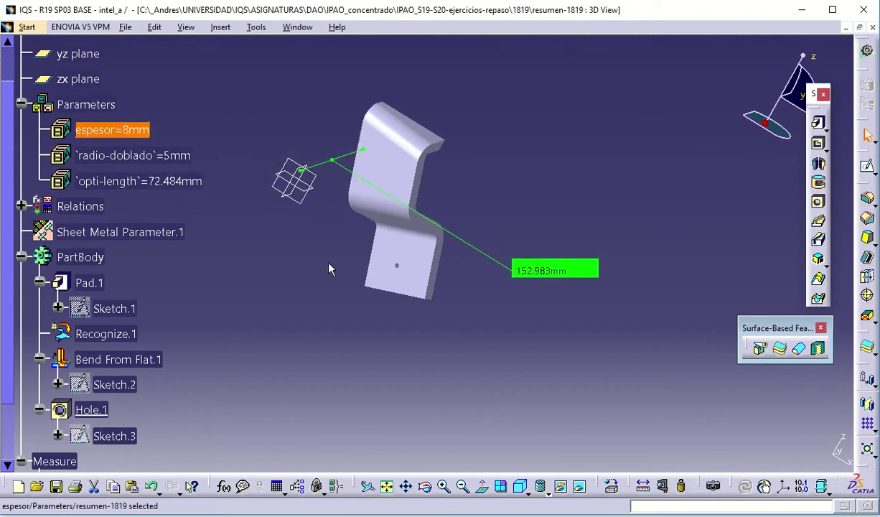
{"action": "double_click", "coordinate": [143, 156]}
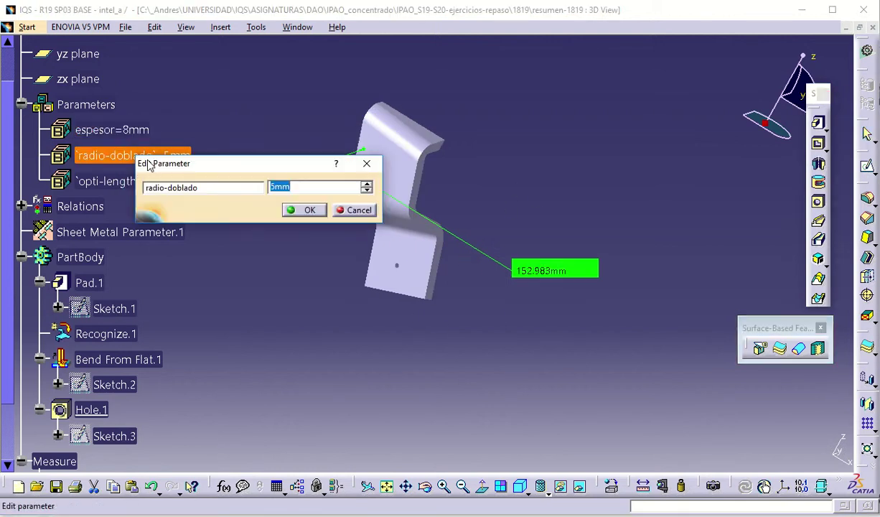
{"action": "type", "text": "10mm"}
{"action": "key", "text": "Return"}
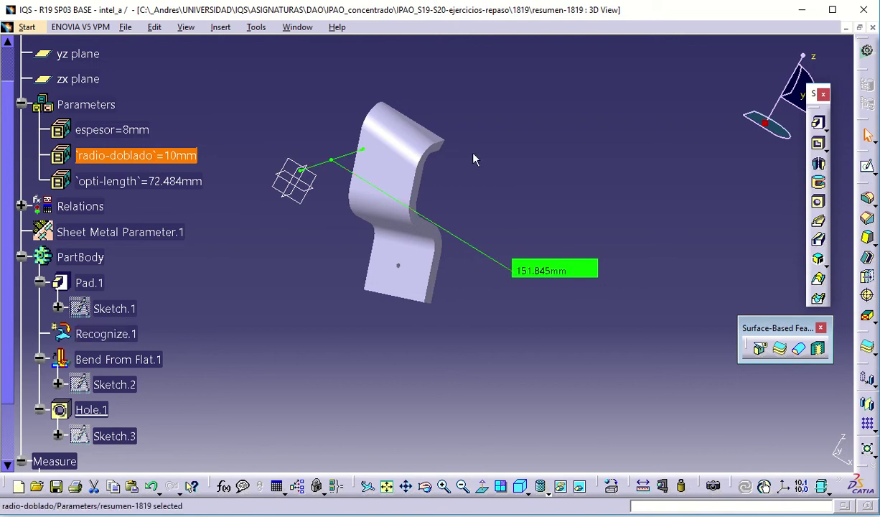
Expand the part's relations down to its optimization and set the parameter espesor to 4 mm.
{"action": "left_click", "coordinate": [21, 206]}
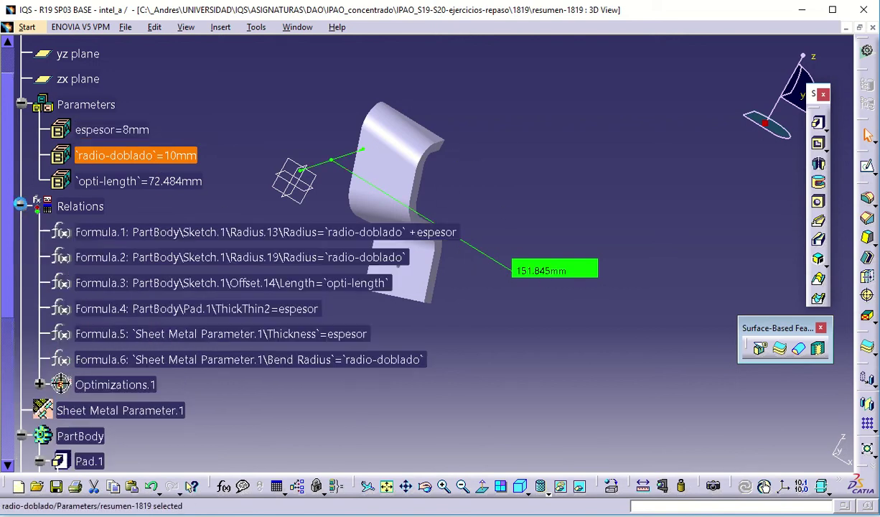
{"action": "left_click", "coordinate": [40, 385]}
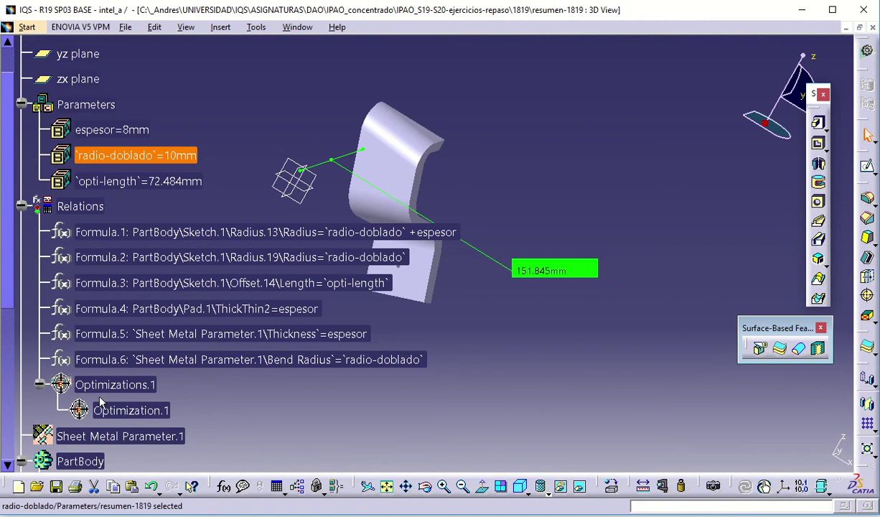
{"action": "double_click", "coordinate": [135, 139]}
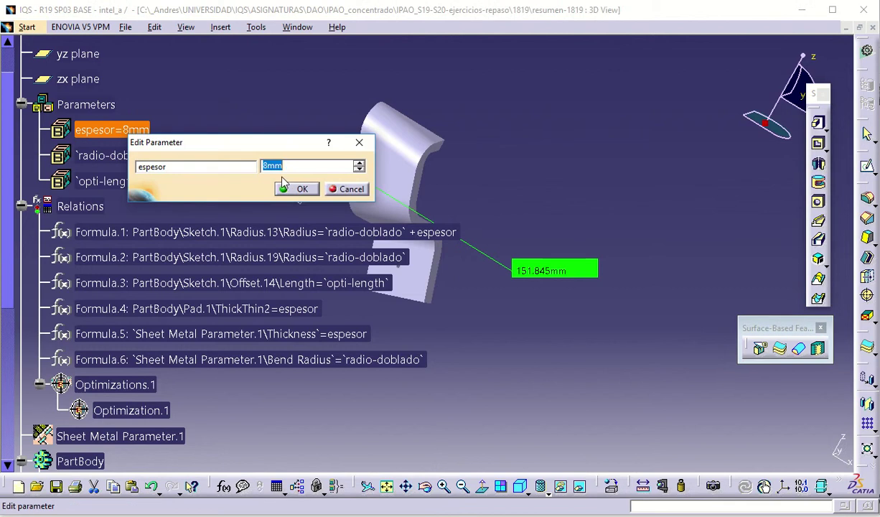
{"action": "type", "text": "4mm"}
{"action": "left_click", "coordinate": [293, 187]}
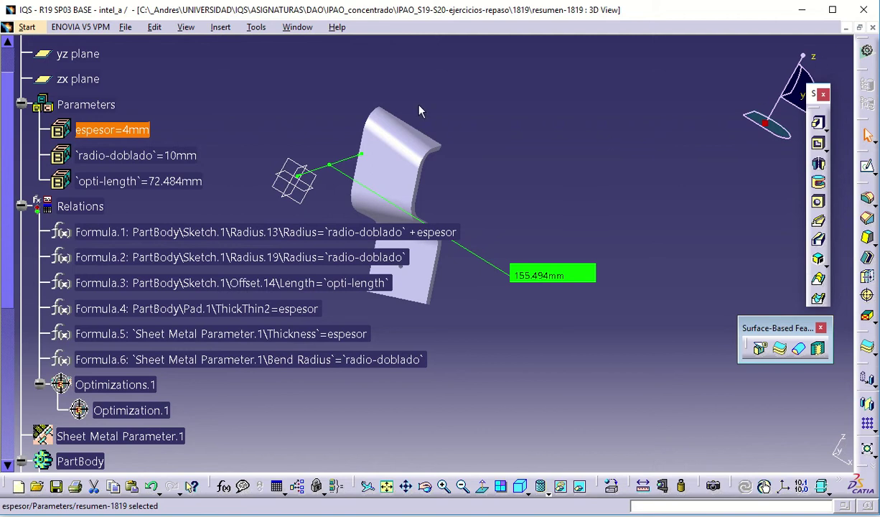
Close the resumen-1819 part and save its changes to return to the drawing.
{"action": "left_click", "coordinate": [872, 27]}
{"action": "left_click", "coordinate": [449, 294]}
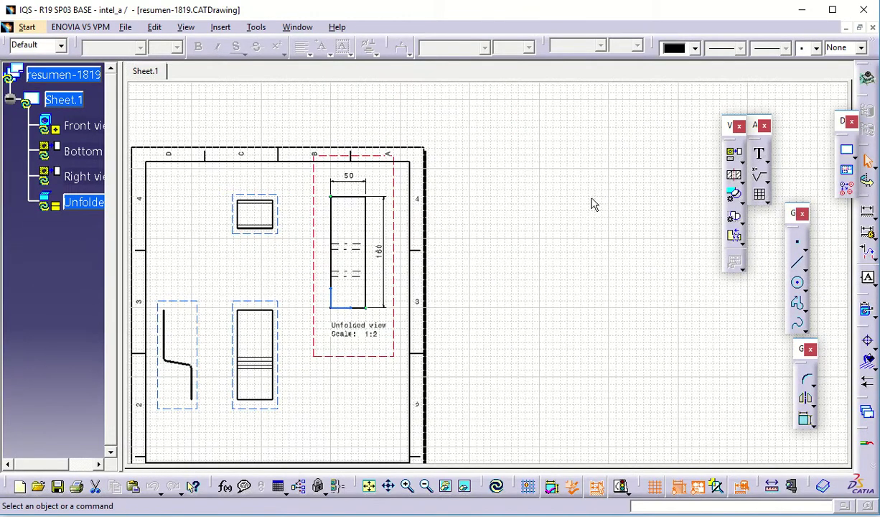
Update the drawing to the modified part and shift the linked front, bottom and right views away from the sheet edge.
{"action": "right_click", "coordinate": [57, 74]}
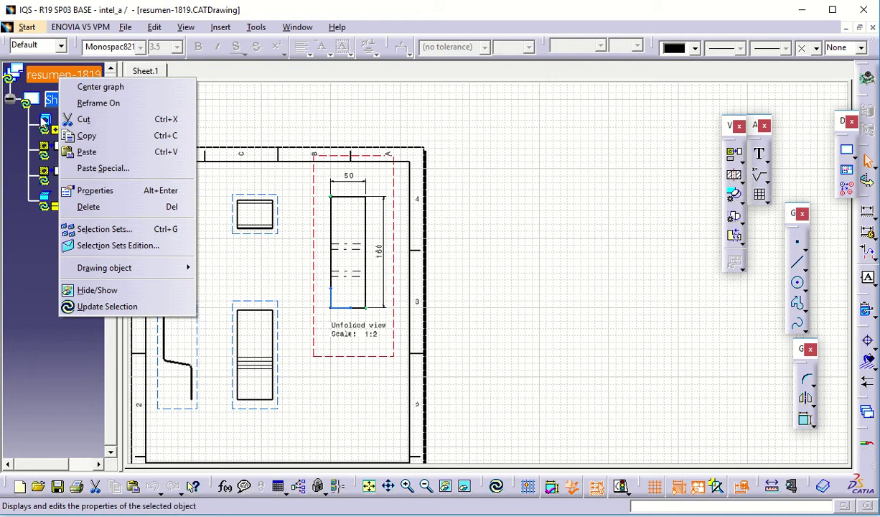
{"action": "left_click", "coordinate": [93, 307]}
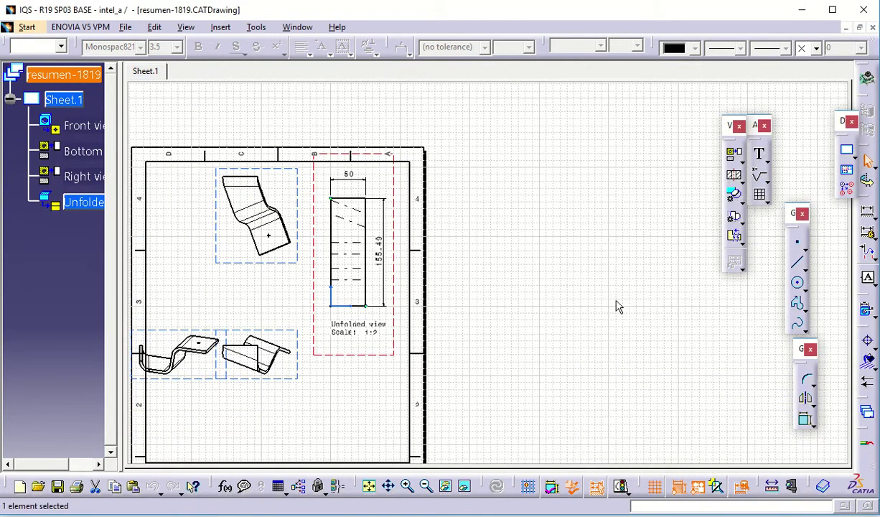
{"action": "middle_click_drag", "start_coordinate": [540, 285], "coordinate": [650, 238]}
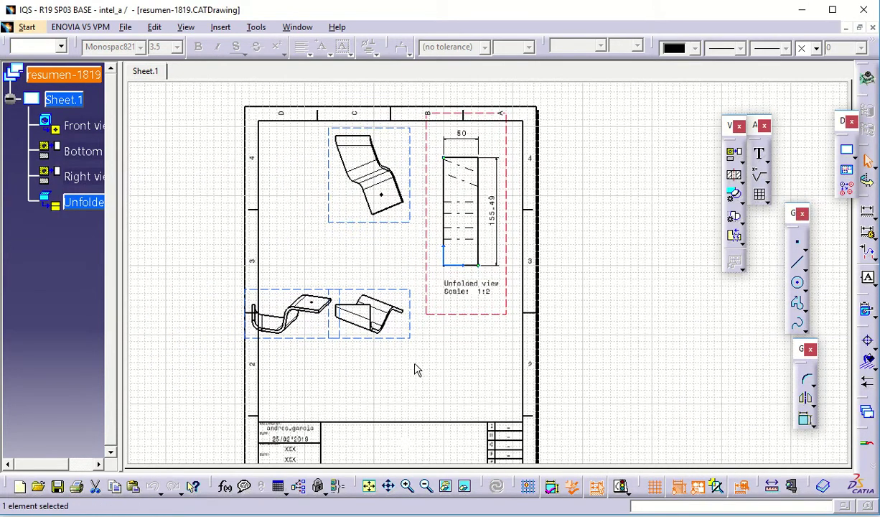
{"action": "left_click_drag", "start_coordinate": [409, 336], "coordinate": [434, 357]}
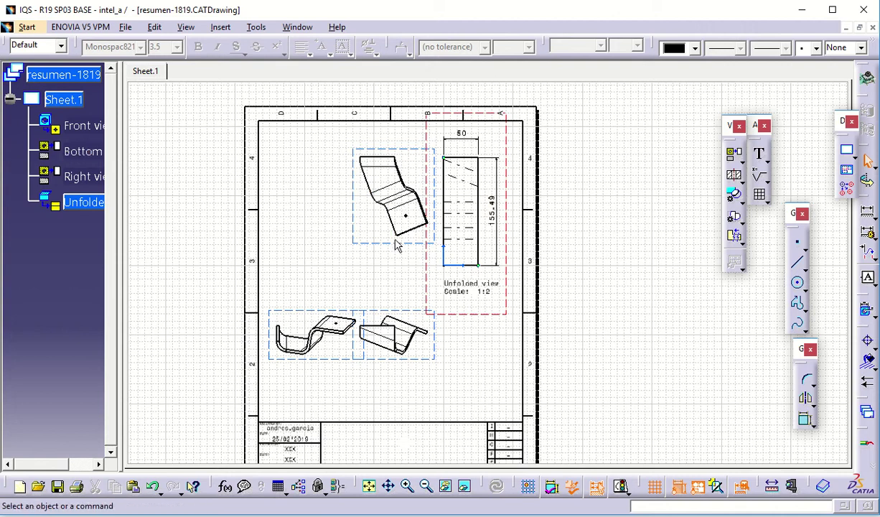
Delete the bottom, front and right views, keeping only the unfolded view on the sheet.
{"action": "middle_click_drag", "start_coordinate": [392, 243], "coordinate": [368, 250]}
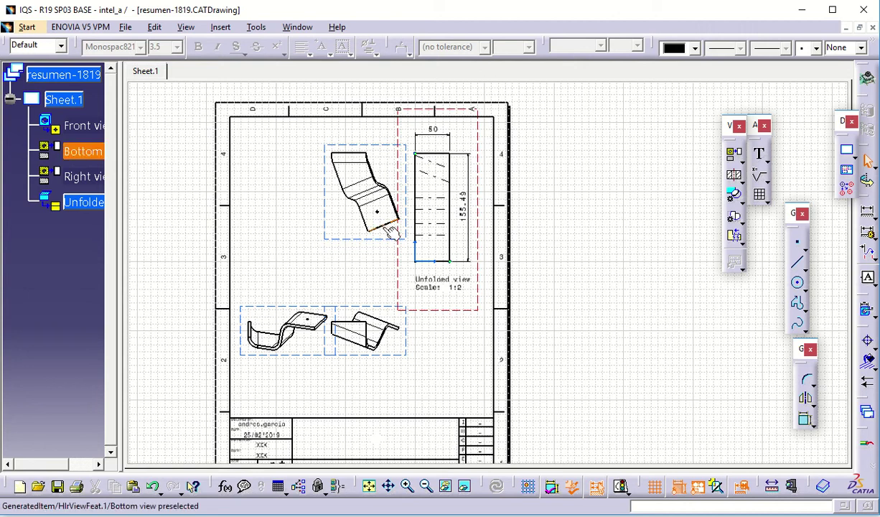
{"action": "left_click", "coordinate": [372, 244]}
{"action": "key", "text": "Delete"}
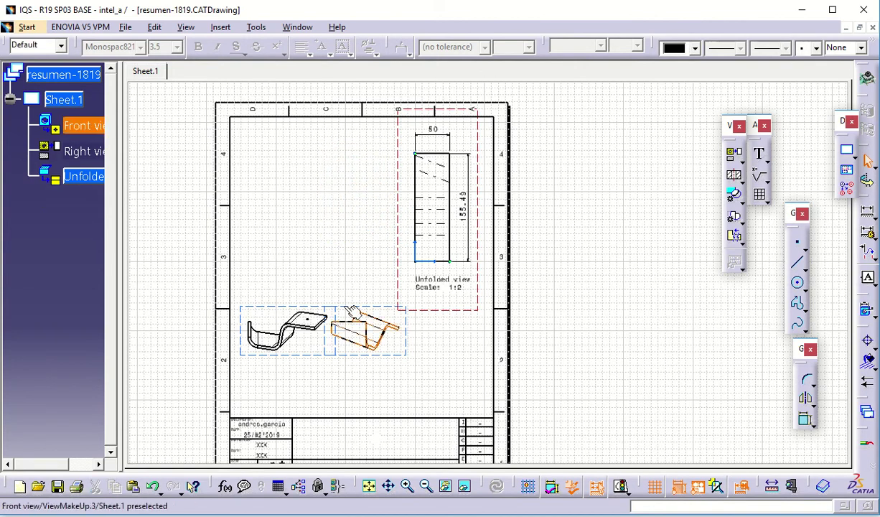
{"action": "left_click", "coordinate": [341, 307]}
{"action": "key", "text": "Delete"}
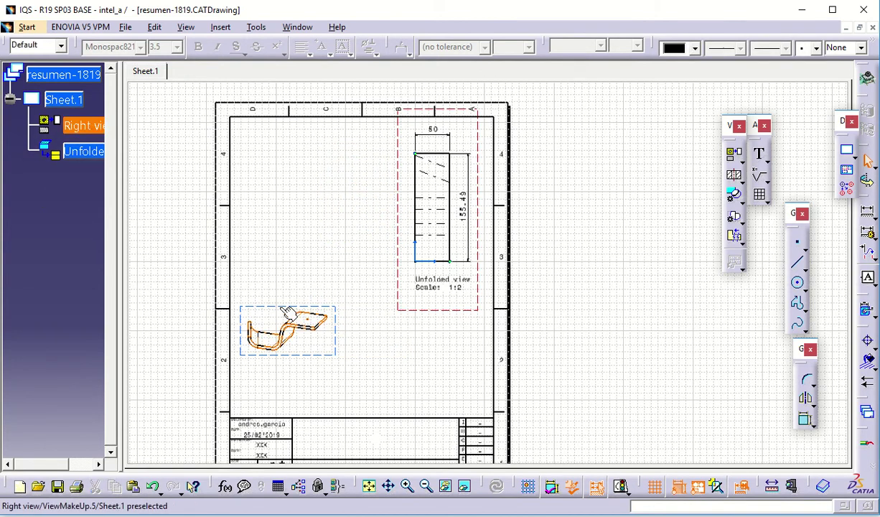
{"action": "left_click", "coordinate": [272, 307]}
{"action": "key", "text": "Delete"}
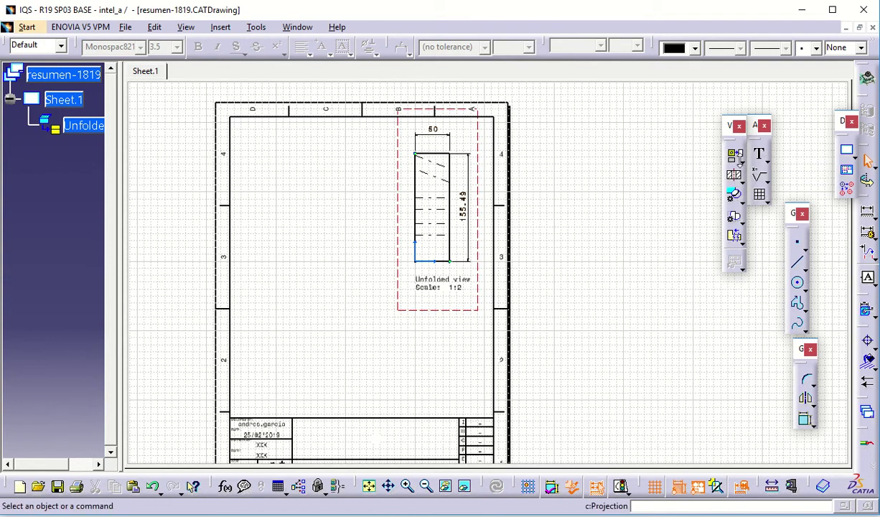
Create a projection view to the left of the unfolded view and move it farther away from that view.
{"action": "left_click", "coordinate": [742, 166]}
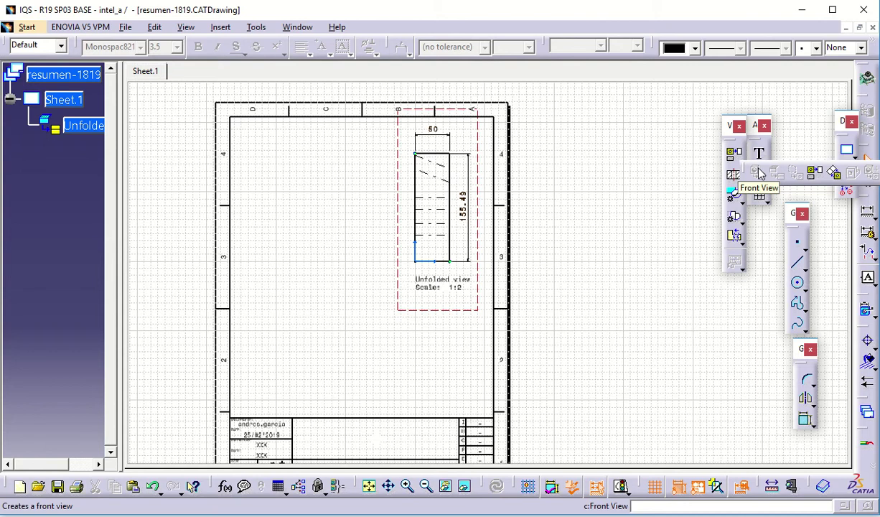
{"action": "left_click", "coordinate": [814, 172]}
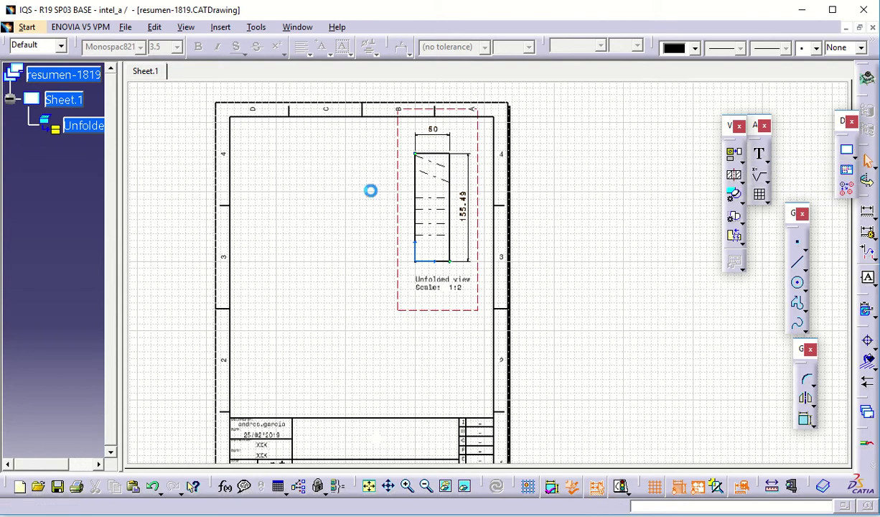
{"action": "left_click", "coordinate": [365, 231]}
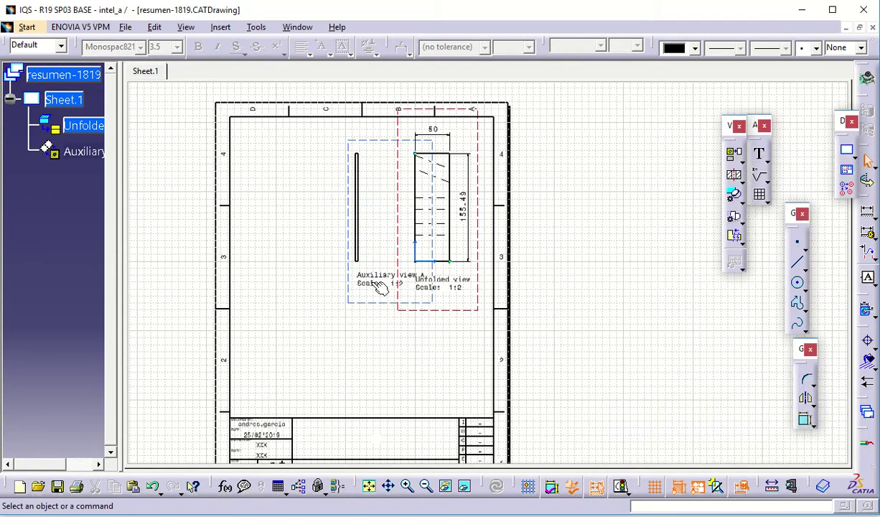
{"action": "left_click_drag", "start_coordinate": [350, 272], "coordinate": [319, 270]}
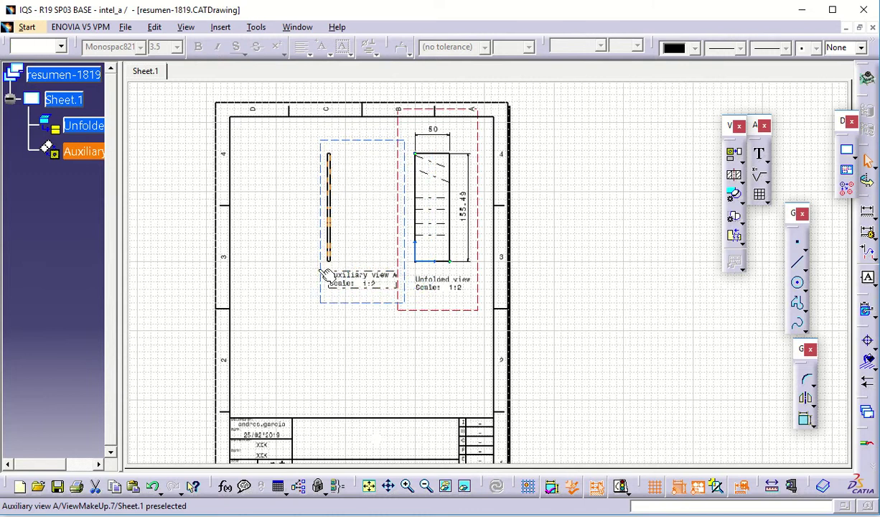
{"action": "left_click", "coordinate": [324, 274]}
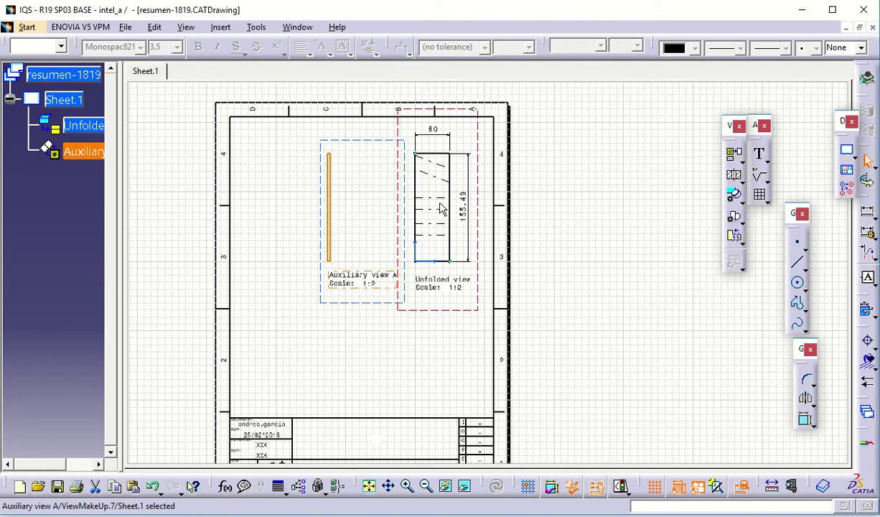
{"action": "mouse_move", "coordinate": [460, 257]}
{"action": "middle_mouse_down"}
{"action": "mouse_move", "coordinate": [426, 277]}
{"action": "mouse_move", "coordinate": [450, 208]}
{"action": "mouse_move", "coordinate": [475, 296]}
{"action": "middle_mouse_up"}
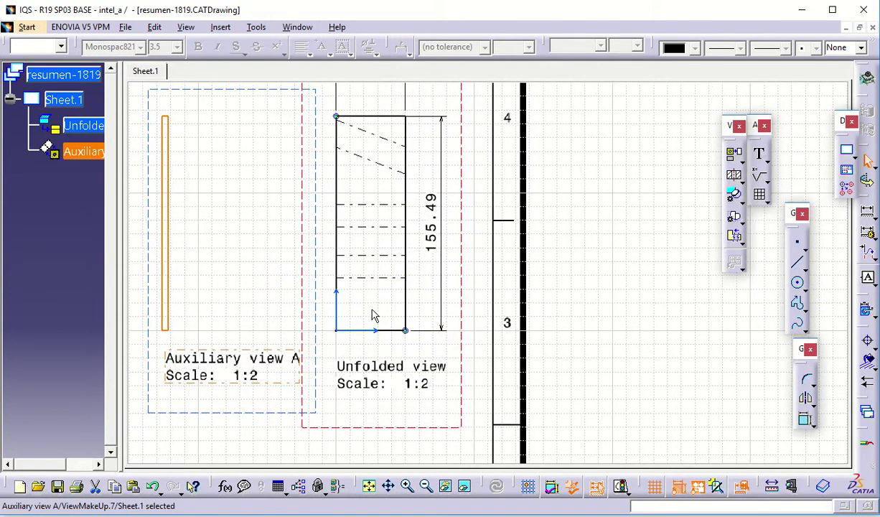
{"action": "left_click", "coordinate": [363, 368]}
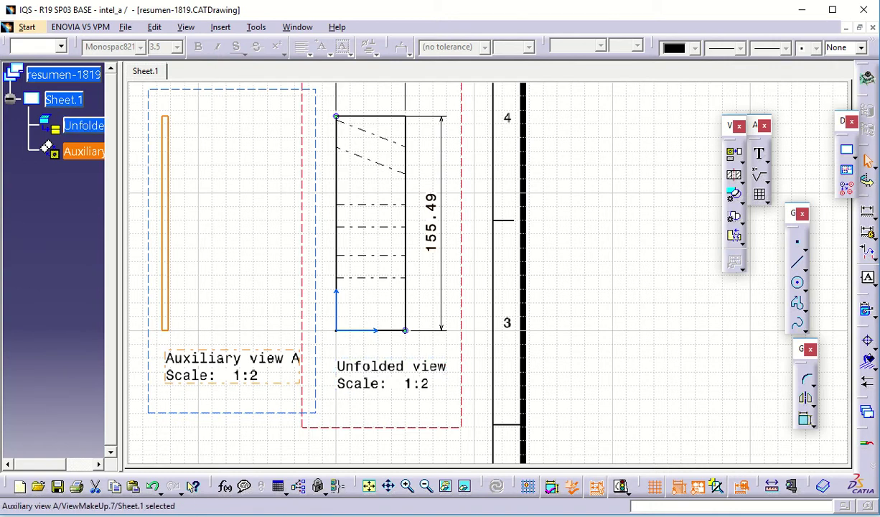
Open resumen-1819.CATPart and delete Hole.1 together with its aggregated elements from the PartBody.
{"action": "mouse_move", "coordinate": [321, 18]}
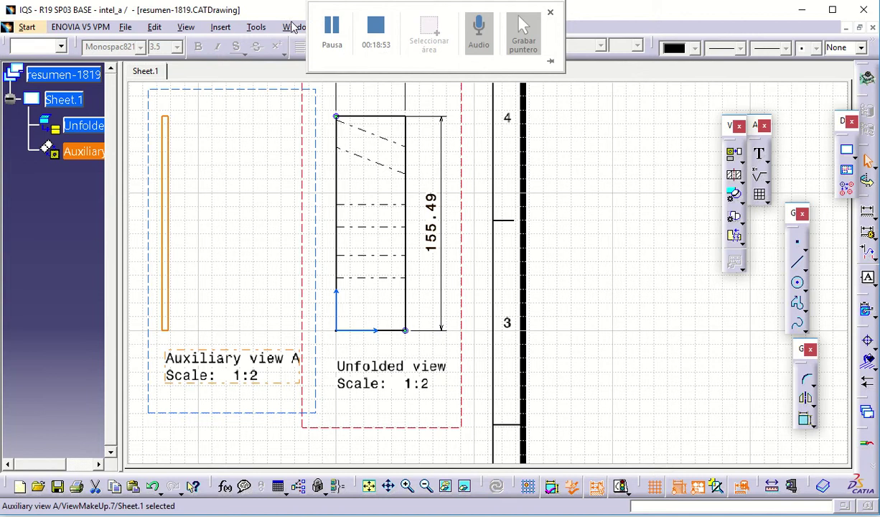
{"action": "left_click", "coordinate": [124, 27]}
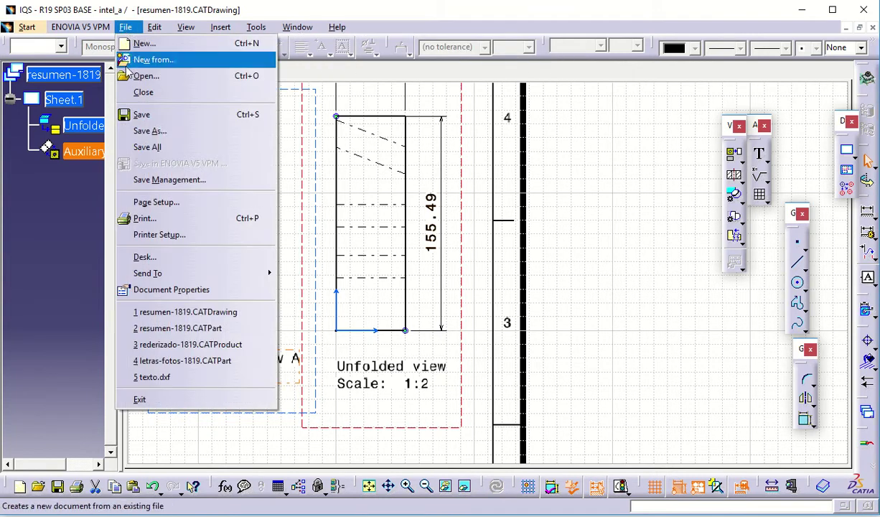
{"action": "left_click", "coordinate": [176, 328]}
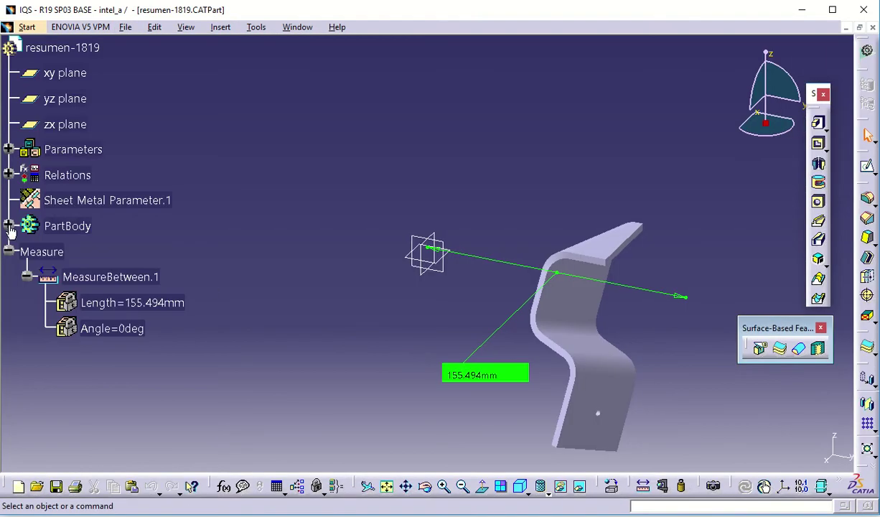
{"action": "left_click", "coordinate": [8, 226]}
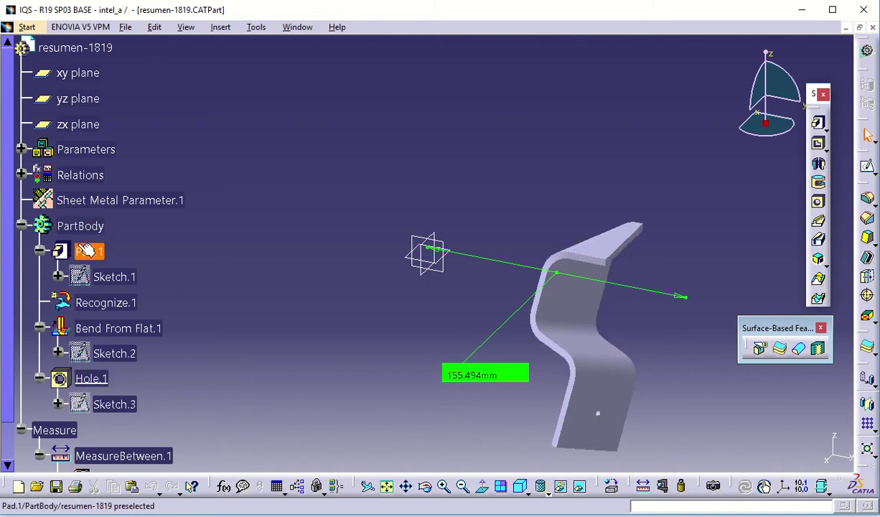
{"action": "left_click", "coordinate": [92, 377]}
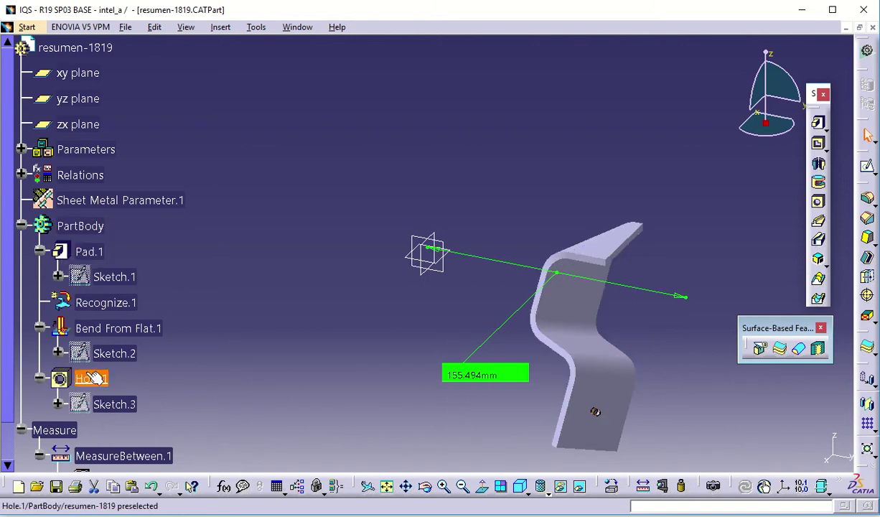
{"action": "key", "text": "Delete"}
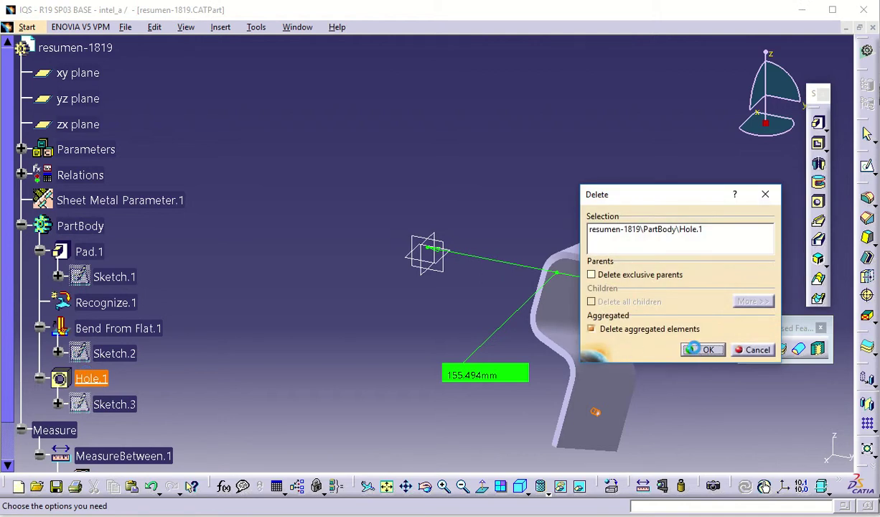
{"action": "left_click", "coordinate": [696, 349]}
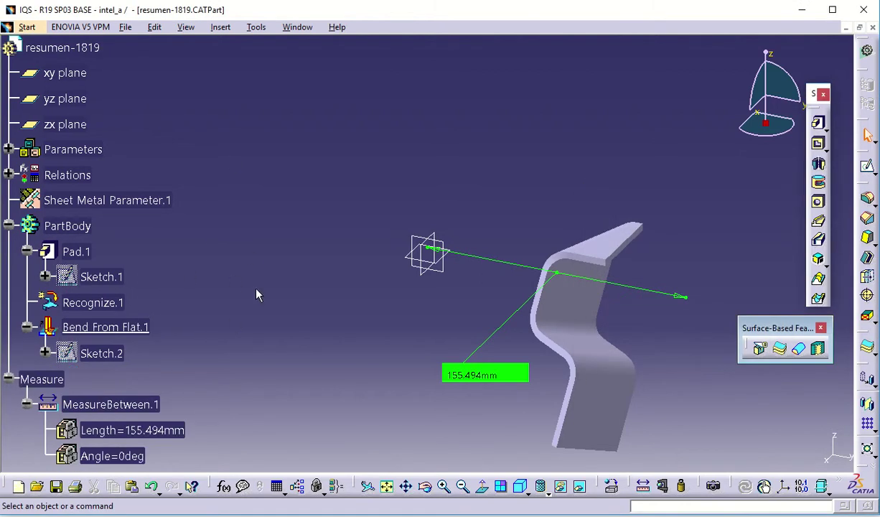
Define Pad.1 as the in-work object and add an M4 Metric Thick Pitch threaded hole, 10 mm deep, on its smaller flat face.
{"action": "right_click", "coordinate": [68, 262]}
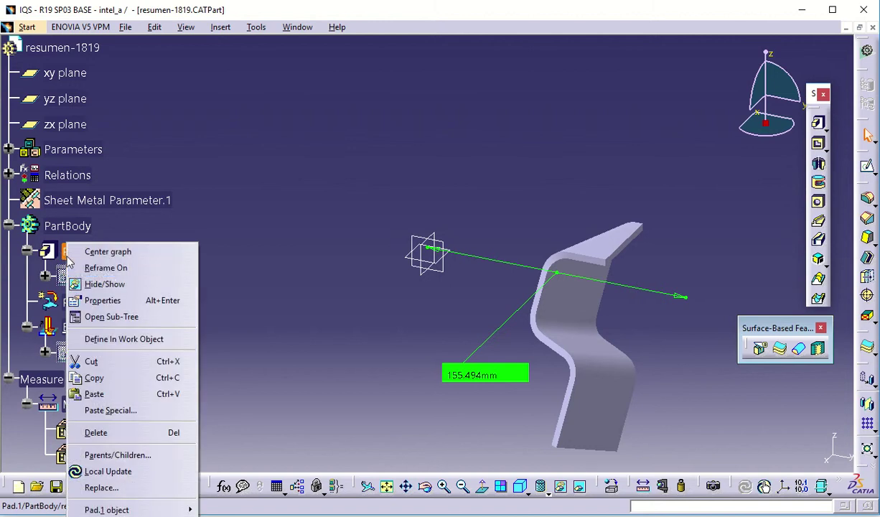
{"action": "left_click", "coordinate": [122, 338]}
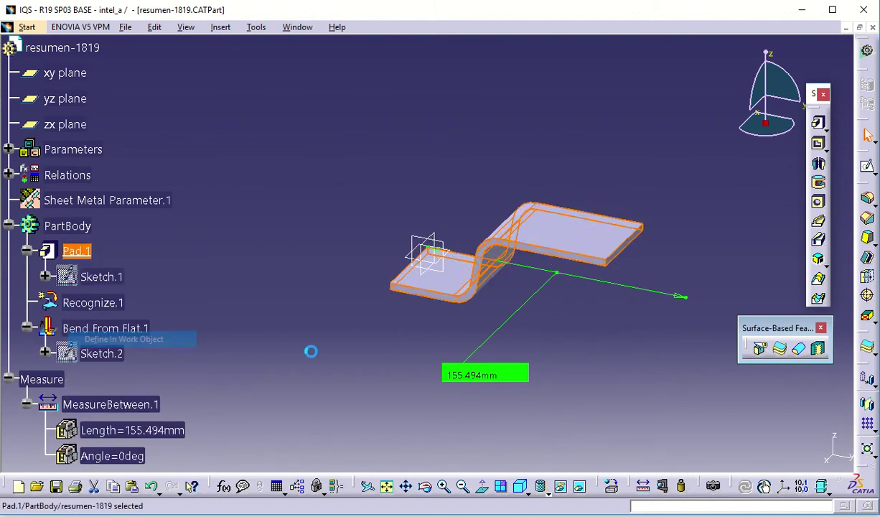
{"action": "middle_click_drag", "start_coordinate": [320, 340], "coordinate": [476, 306]}
{"action": "left_click", "coordinate": [475, 306]}
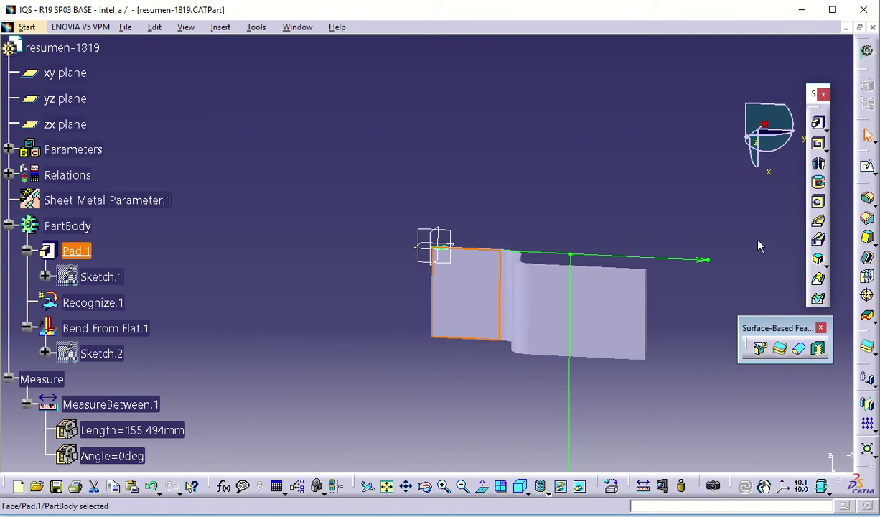
{"action": "left_click", "coordinate": [817, 202]}
{"action": "left_click", "coordinate": [598, 324]}
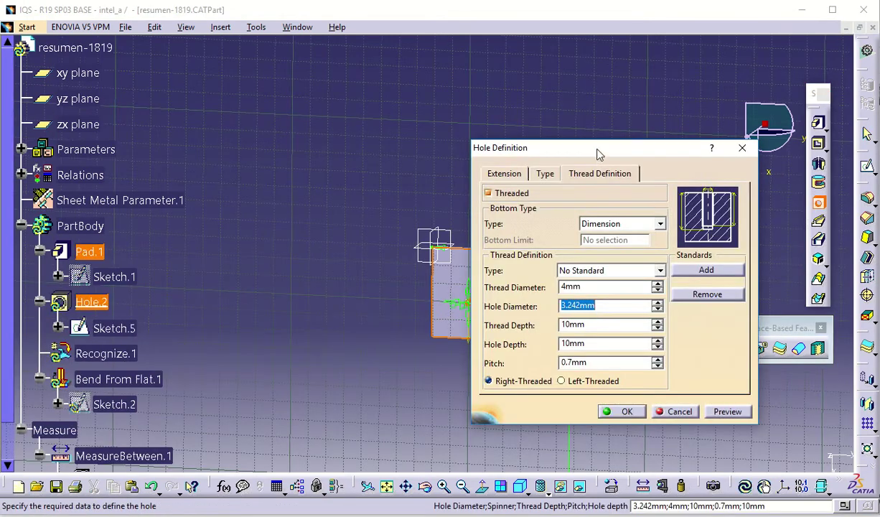
{"action": "left_click_drag", "start_coordinate": [597, 153], "coordinate": [272, 119]}
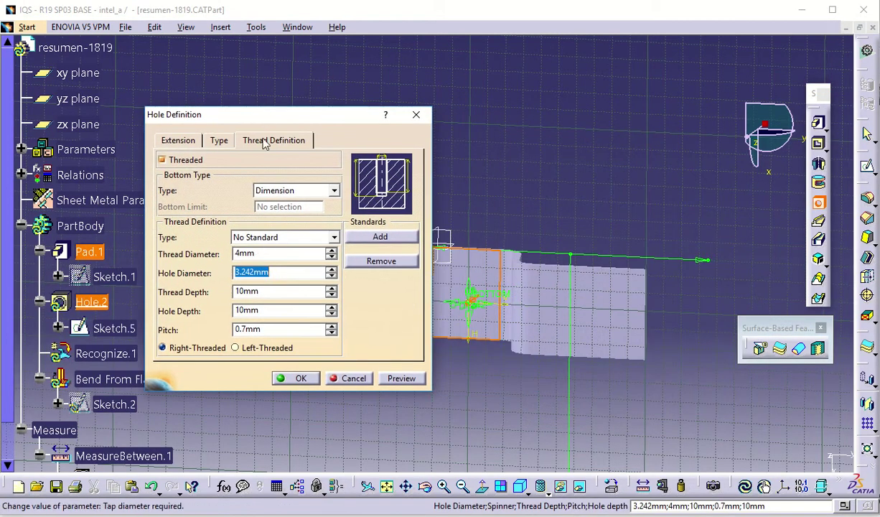
{"action": "left_click", "coordinate": [275, 237]}
{"action": "left_click", "coordinate": [259, 261]}
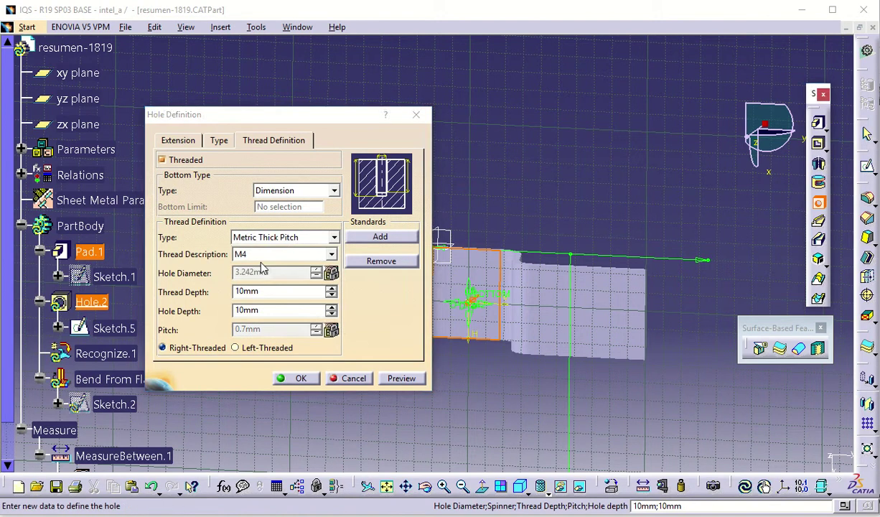
{"action": "left_click", "coordinate": [301, 379]}
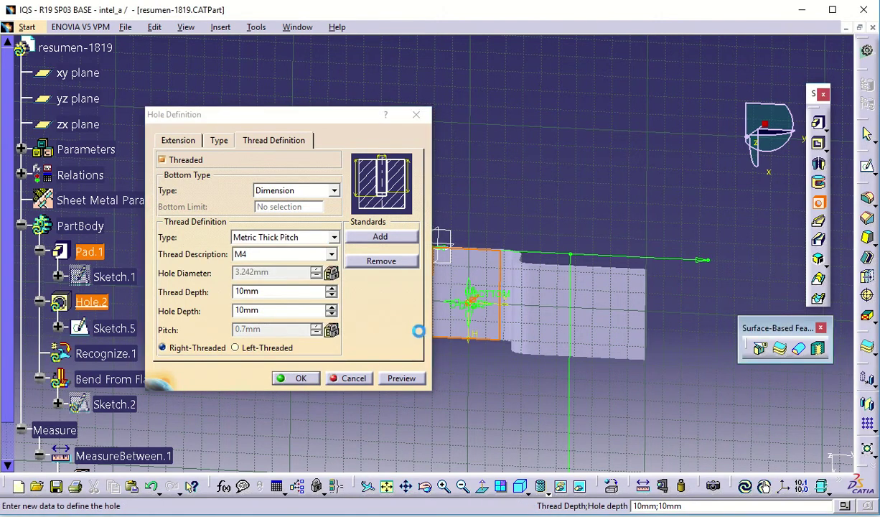
Keep the part open and define Bend From Flat.1 as the in-work object.
{"action": "left_click", "coordinate": [873, 27]}
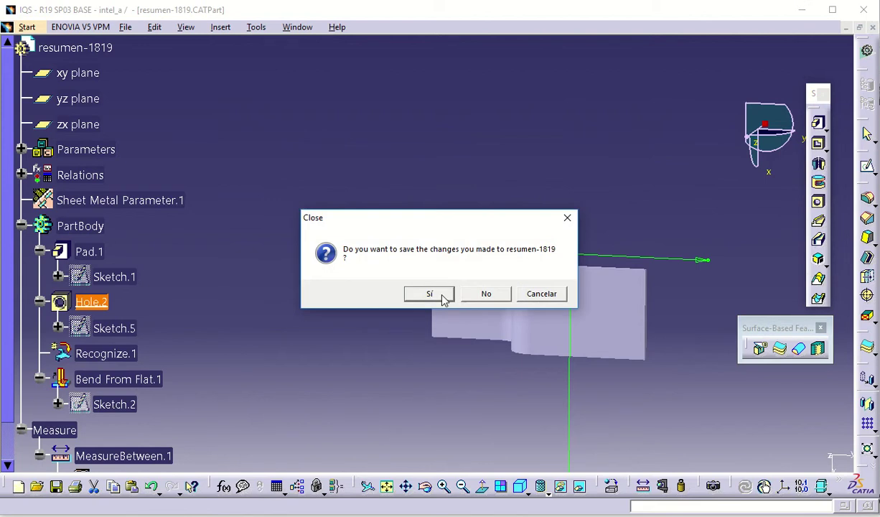
{"action": "left_click", "coordinate": [541, 293]}
{"action": "right_click", "coordinate": [115, 379]}
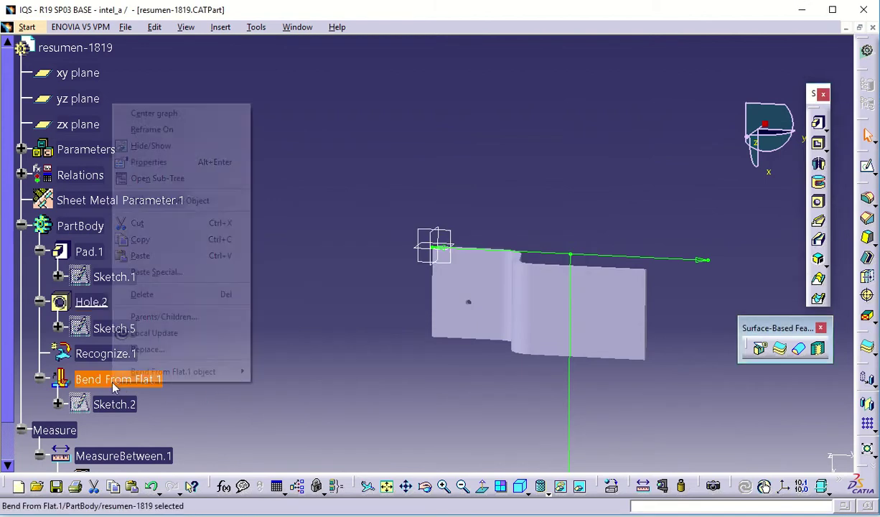
{"action": "left_click", "coordinate": [161, 201]}
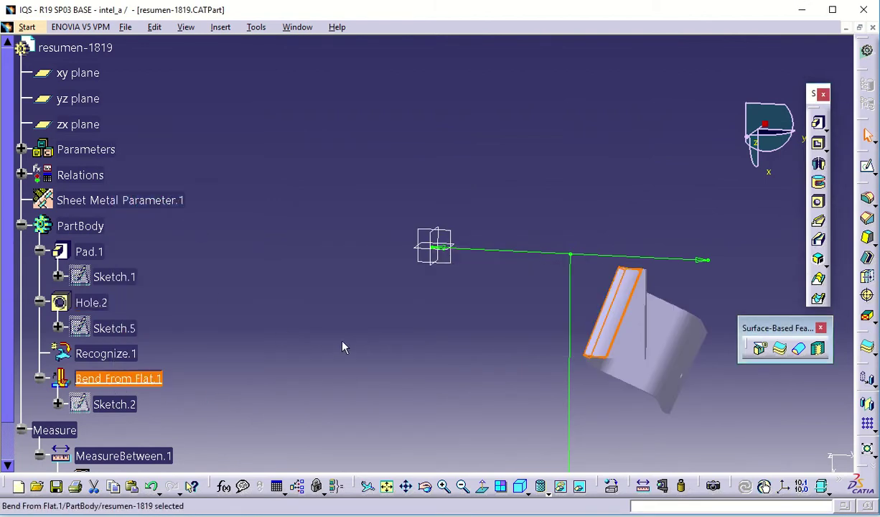
{"action": "middle_click_drag", "start_coordinate": [327, 326], "coordinate": [233, 224]}
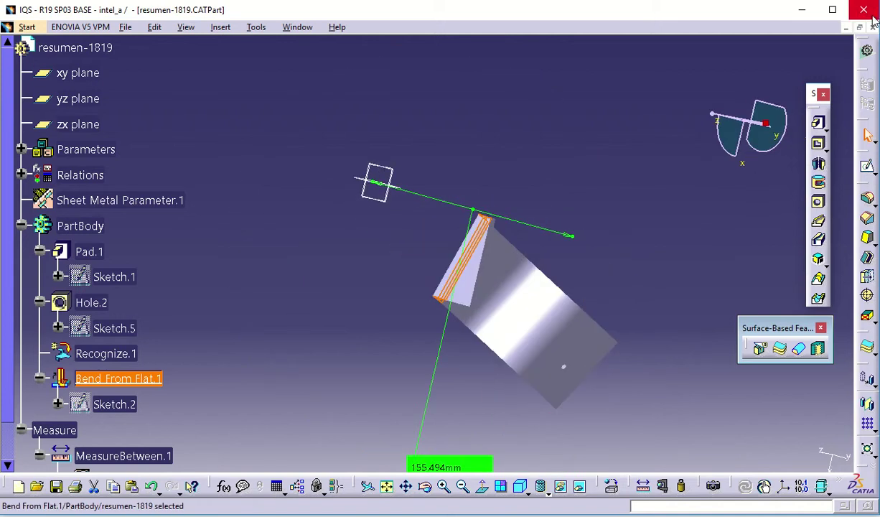
Save the changes to the resumen-1819 part.
{"action": "left_click", "coordinate": [297, 27]}
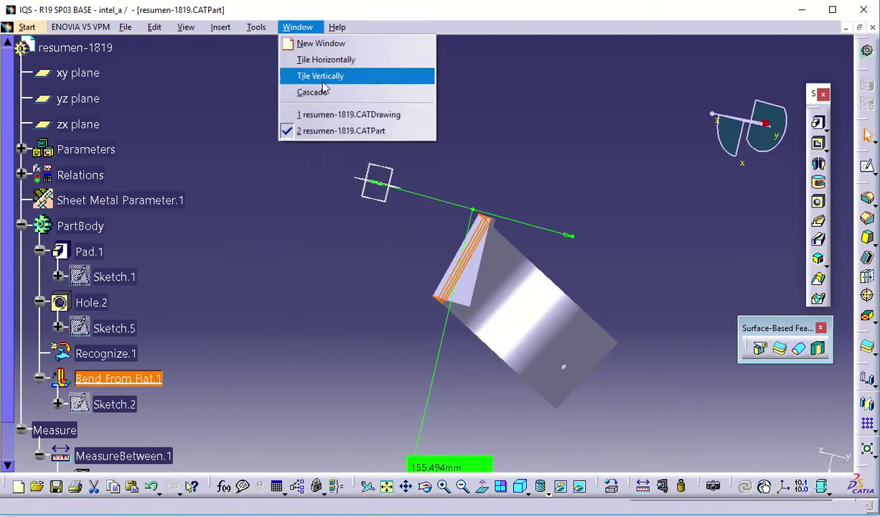
{"action": "left_click", "coordinate": [127, 27]}
{"action": "left_click", "coordinate": [234, 113]}
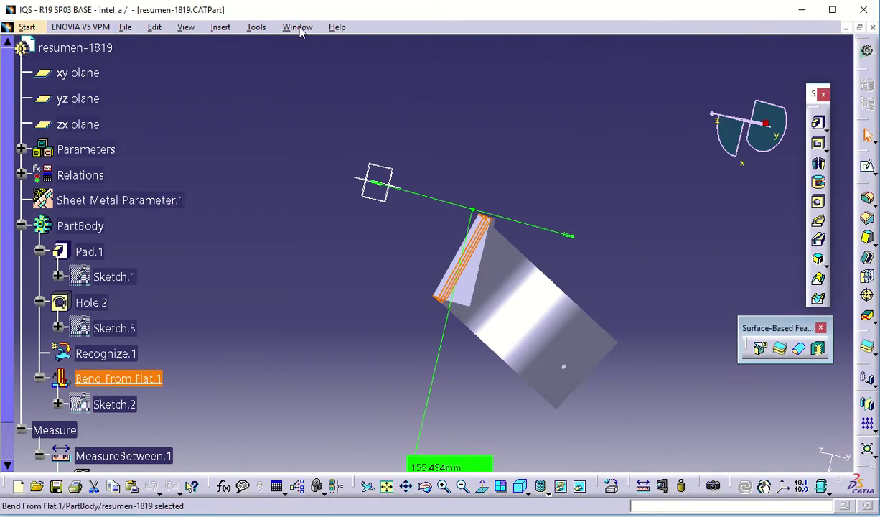
Switch to the resumen-1819 drawing and update its views with the modified part.
{"action": "left_click", "coordinate": [297, 27]}
{"action": "left_click", "coordinate": [343, 114]}
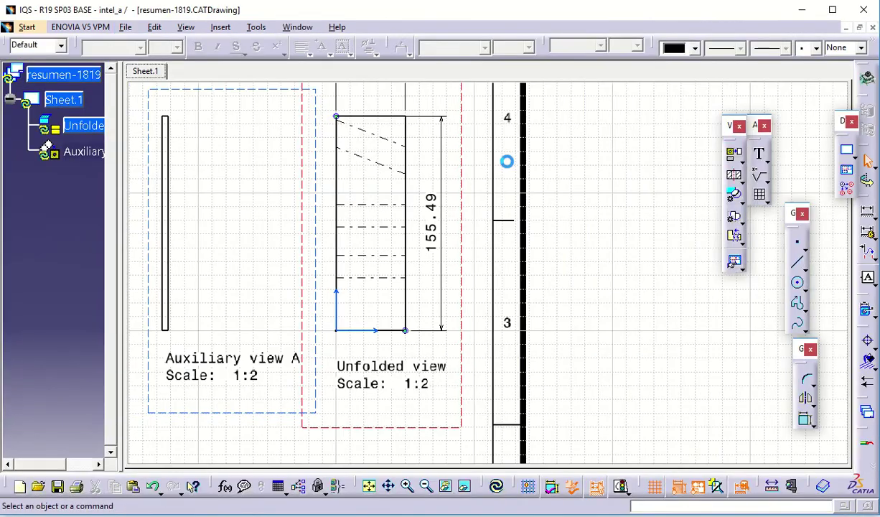
{"action": "right_click", "coordinate": [49, 77]}
{"action": "left_click", "coordinate": [93, 306]}
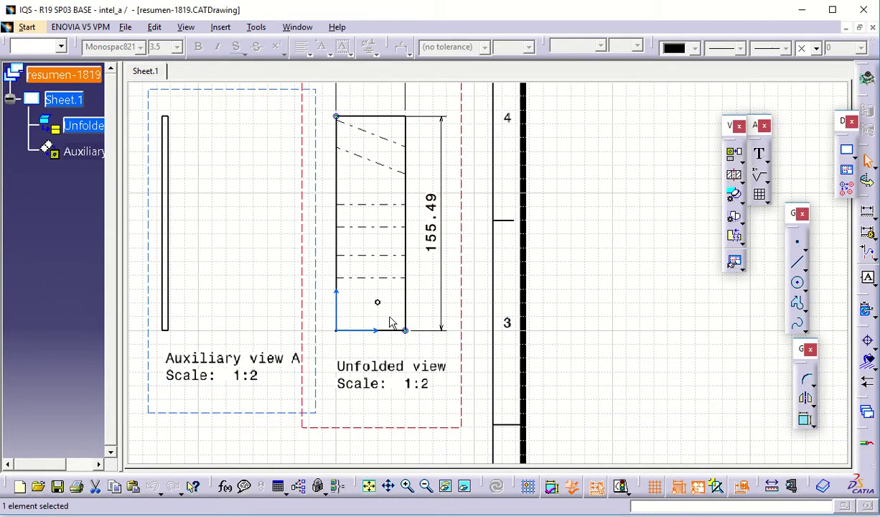
Create a vertical section view through the hole in the unfolded view and place it to the left of Auxiliary view A.
{"action": "mouse_move", "coordinate": [392, 323]}
{"action": "middle_mouse_down"}
{"action": "mouse_move", "coordinate": [464, 261]}
{"action": "mouse_move", "coordinate": [451, 298]}
{"action": "mouse_move", "coordinate": [451, 275]}
{"action": "middle_mouse_up"}
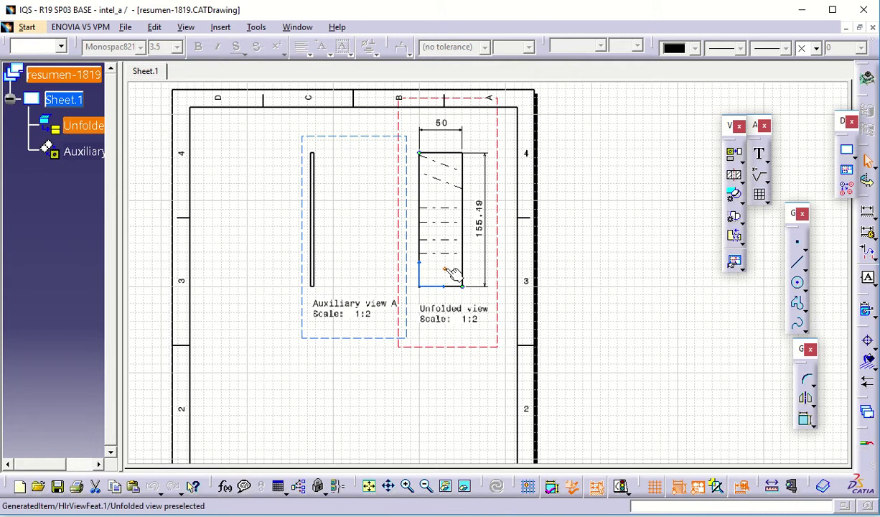
{"action": "left_click", "coordinate": [452, 275]}
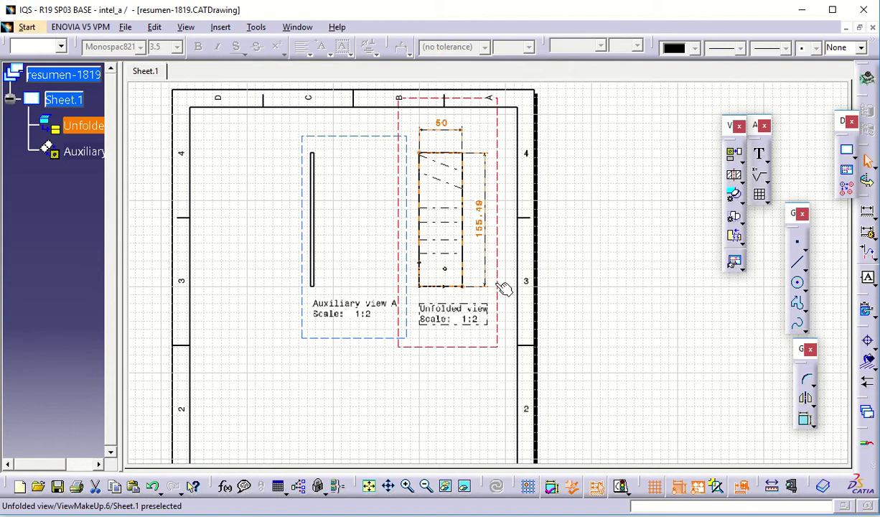
{"action": "left_click", "coordinate": [504, 287]}
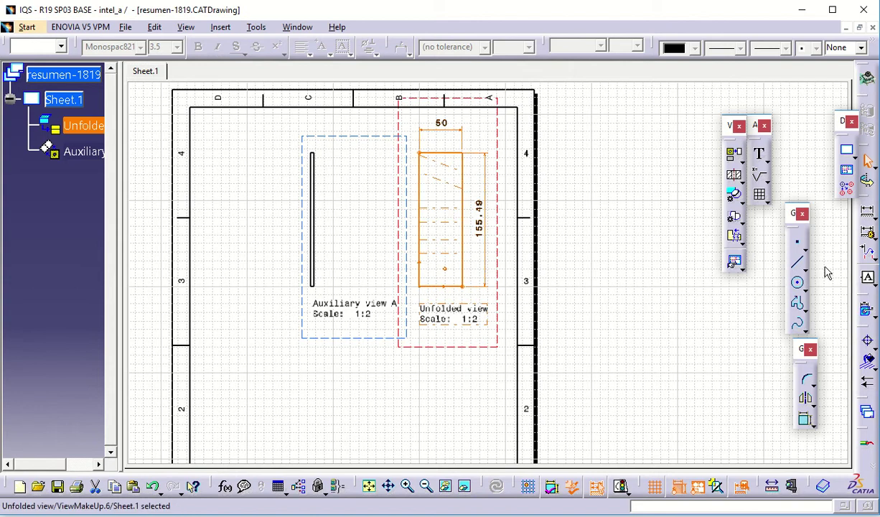
{"action": "left_click", "coordinate": [735, 177]}
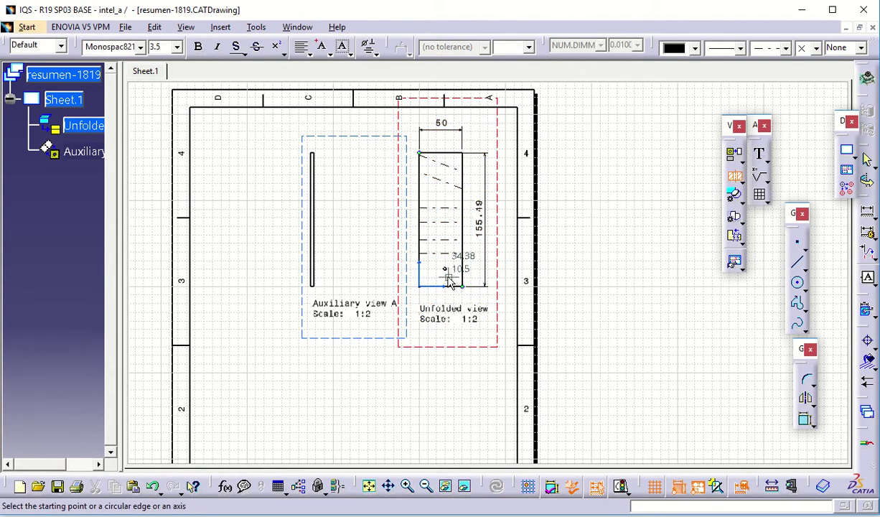
{"action": "scroll", "coordinate": [449, 282], "scroll_direction": "up", "scroll_amount": 5}
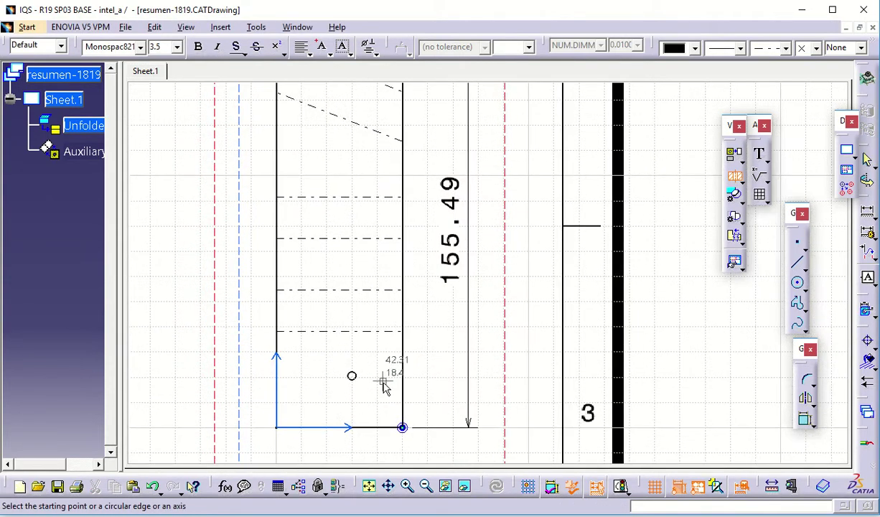
{"action": "scroll", "coordinate": [355, 377], "scroll_direction": "up", "scroll_amount": 3}
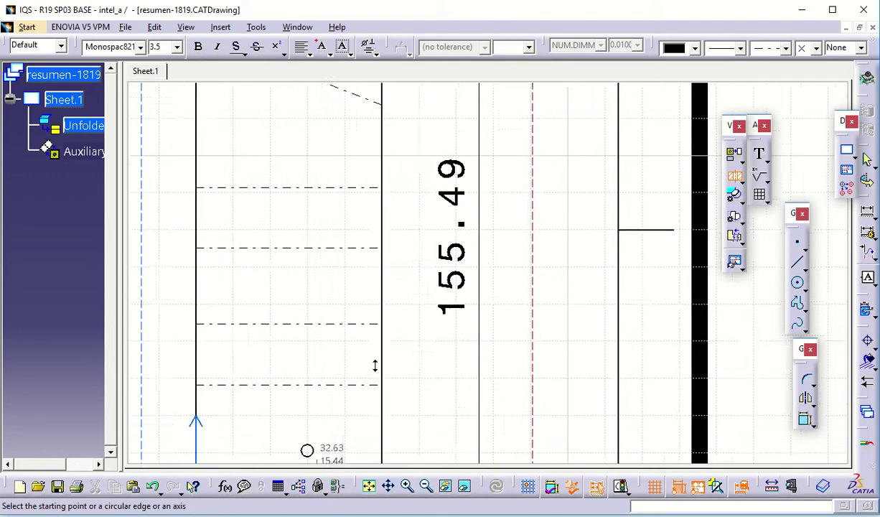
{"action": "middle_click_drag", "start_coordinate": [301, 417], "coordinate": [385, 212]}
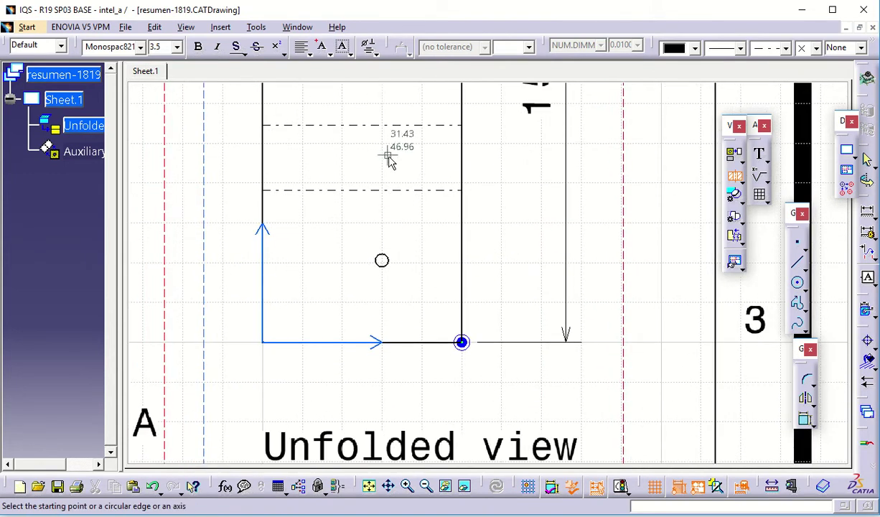
{"action": "left_click", "coordinate": [381, 261]}
{"action": "double_click", "coordinate": [383, 371]}
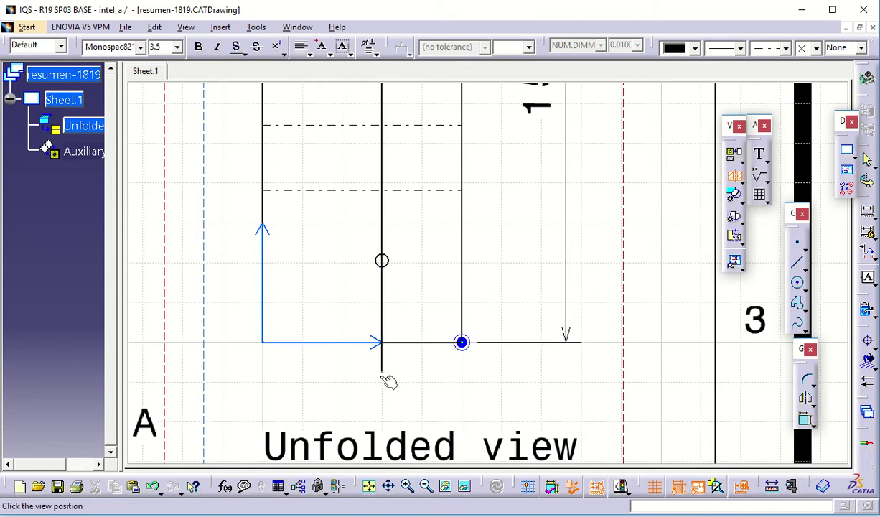
{"action": "mouse_move", "coordinate": [387, 381]}
{"action": "middle_mouse_down", "text": "ctrl"}
{"action": "mouse_move", "coordinate": [418, 287]}
{"action": "mouse_move", "coordinate": [392, 355]}
{"action": "middle_mouse_up", "text": "ctrl"}
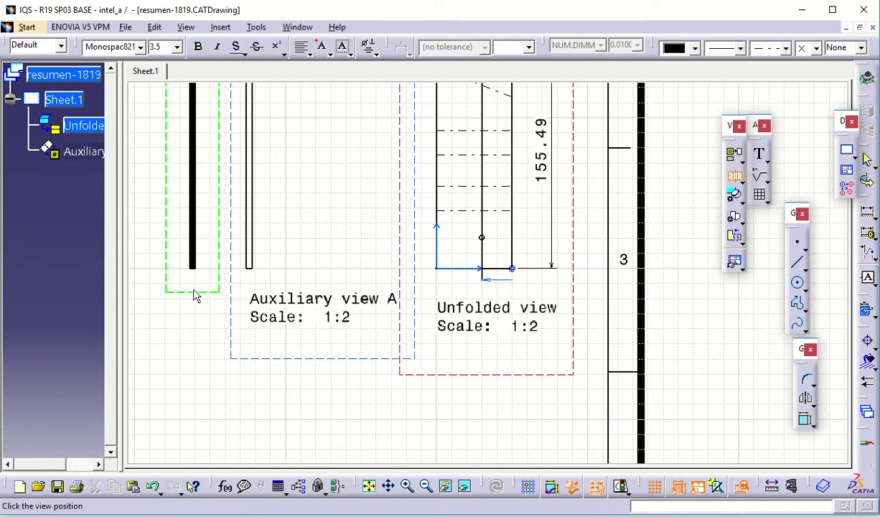
{"action": "left_click", "coordinate": [180, 289]}
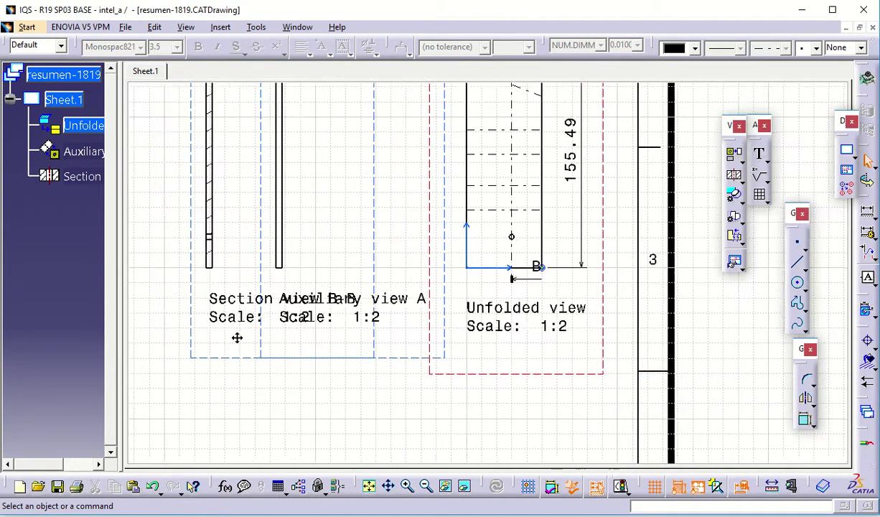
{"action": "mouse_move", "coordinate": [237, 337]}
{"action": "middle_mouse_down", "text": "ctrl"}
{"action": "mouse_move", "coordinate": [320, 239]}
{"action": "mouse_move", "coordinate": [434, 273]}
{"action": "middle_mouse_up", "text": "ctrl"}
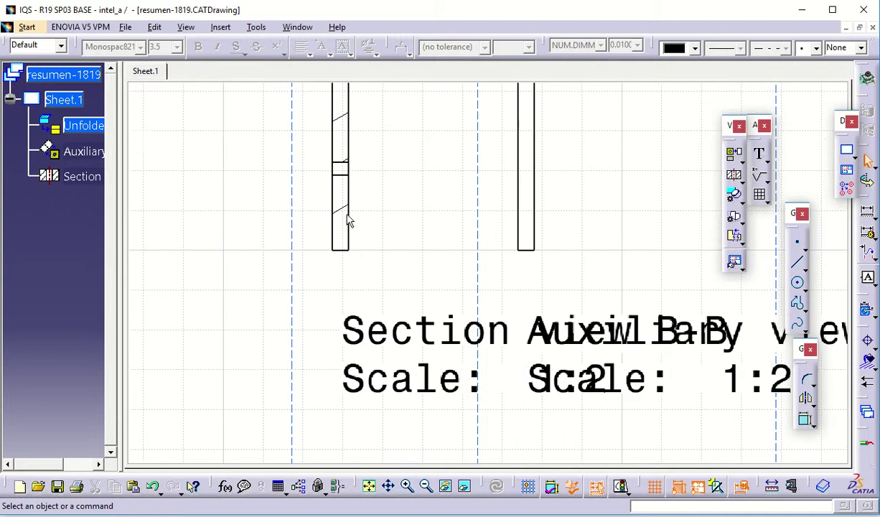
Apply the 3D spec and Thread dress-up options to the unfolded, auxiliary and section views together.
{"action": "left_click", "coordinate": [80, 125]}
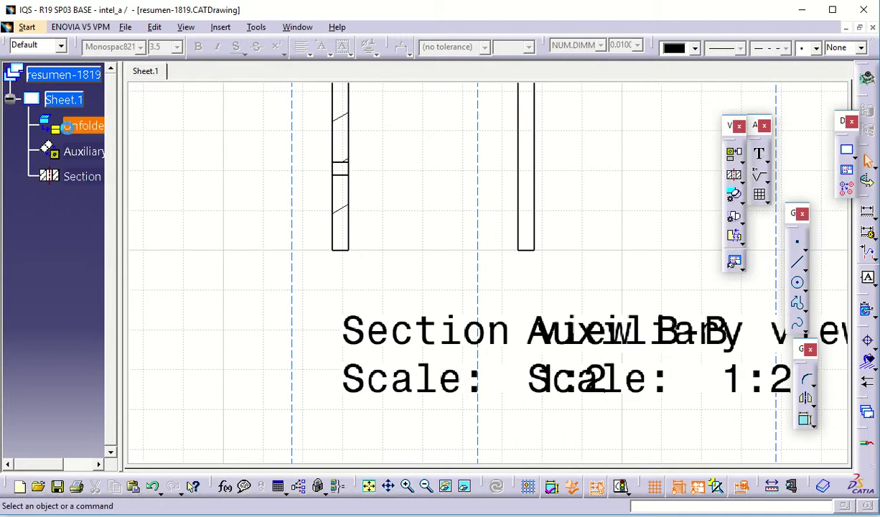
{"action": "left_click", "coordinate": [82, 180], "text": "shift"}
{"action": "right_click", "coordinate": [74, 179]}
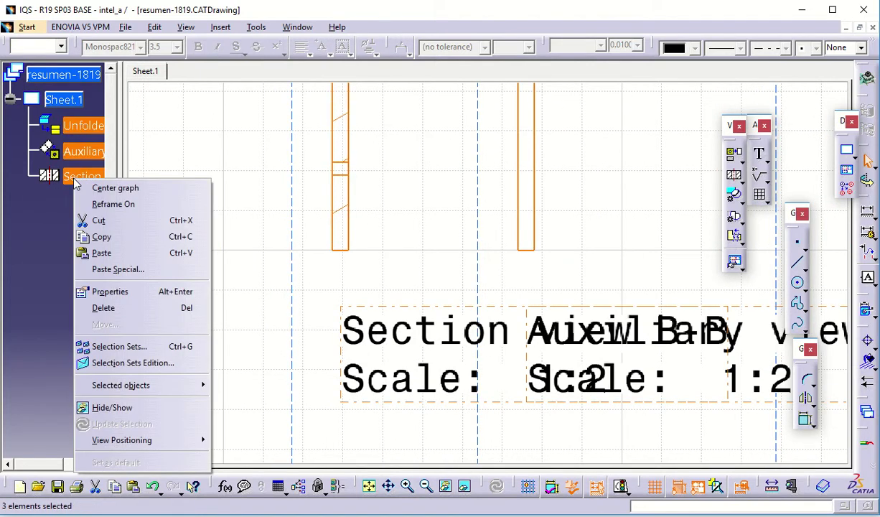
{"action": "left_click", "coordinate": [108, 291]}
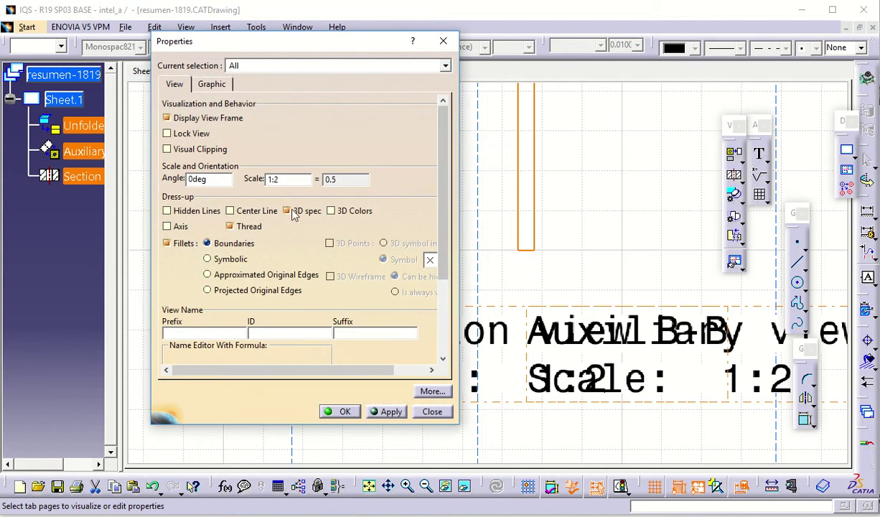
{"action": "left_click", "coordinate": [387, 411]}
{"action": "left_click", "coordinate": [340, 411]}
{"action": "mouse_move", "coordinate": [408, 313]}
{"action": "middle_mouse_down", "text": "ctrl"}
{"action": "mouse_move", "coordinate": [375, 239]}
{"action": "mouse_move", "coordinate": [390, 136]}
{"action": "mouse_move", "coordinate": [356, 258]}
{"action": "mouse_move", "coordinate": [365, 253]}
{"action": "mouse_move", "coordinate": [474, 416]}
{"action": "mouse_move", "coordinate": [453, 331]}
{"action": "middle_mouse_up", "text": "ctrl"}
{"action": "mouse_move", "coordinate": [392, 343]}
{"action": "middle_mouse_down"}
{"action": "mouse_move", "coordinate": [409, 303]}
{"action": "mouse_move", "coordinate": [328, 405]}
{"action": "mouse_move", "coordinate": [340, 344]}
{"action": "mouse_move", "coordinate": [308, 334]}
{"action": "mouse_move", "coordinate": [402, 358]}
{"action": "mouse_move", "coordinate": [187, 317]}
{"action": "middle_mouse_up"}
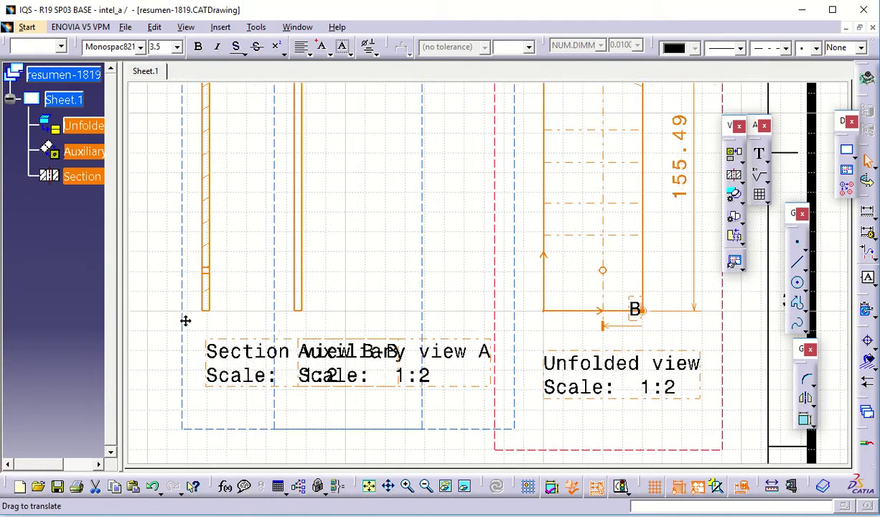
{"action": "mouse_move", "coordinate": [577, 299]}
{"action": "middle_mouse_down"}
{"action": "mouse_move", "coordinate": [491, 269]}
{"action": "mouse_move", "coordinate": [527, 221]}
{"action": "mouse_move", "coordinate": [553, 241]}
{"action": "middle_mouse_up"}
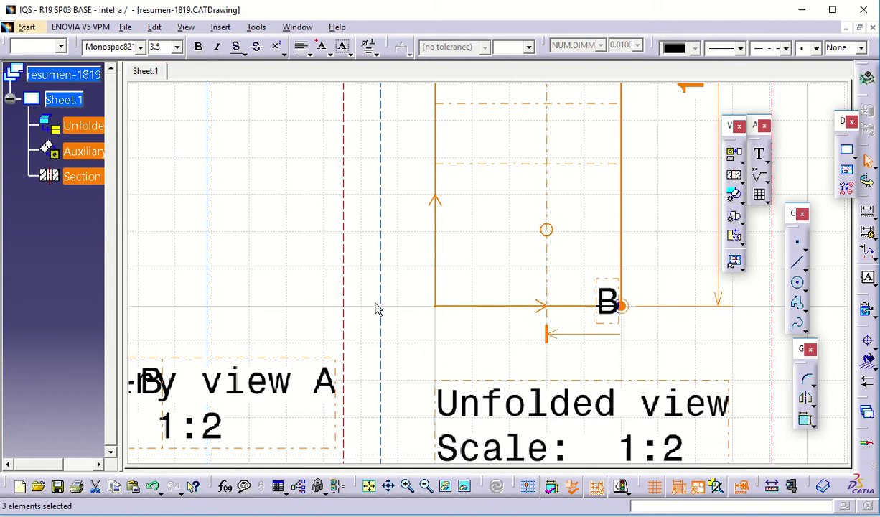
Run a Thread/Tap Analysis on the resumen-1819 part with symbolic geometry and numerical values shown, and return to the drawing.
{"action": "mouse_move", "coordinate": [379, 308]}
{"action": "middle_mouse_down", "text": "ctrl"}
{"action": "mouse_move", "coordinate": [392, 251]}
{"action": "mouse_move", "coordinate": [308, 78]}
{"action": "middle_mouse_up", "text": "ctrl"}
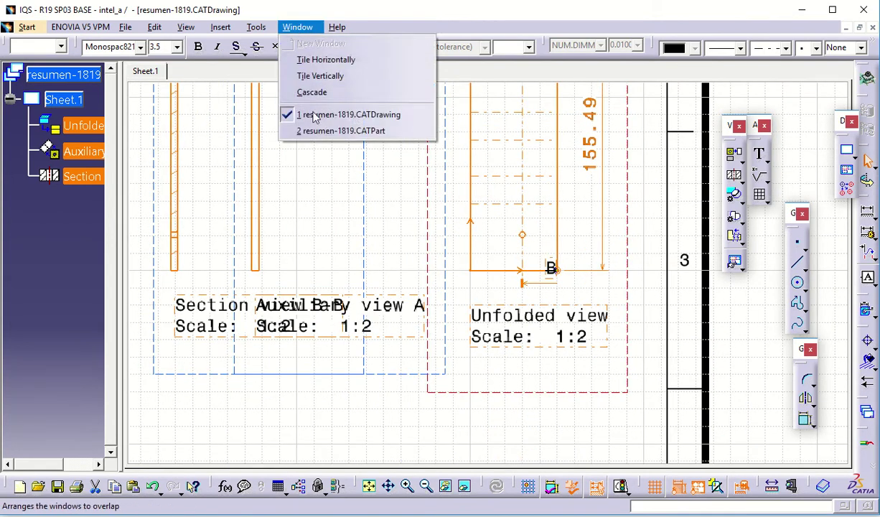
{"action": "left_click", "coordinate": [338, 131]}
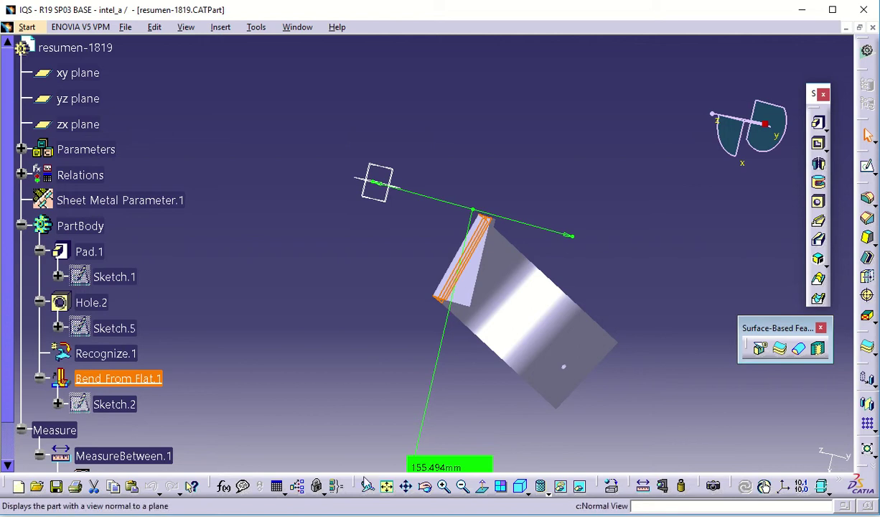
{"action": "left_click_drag", "start_coordinate": [361, 486], "coordinate": [262, 408]}
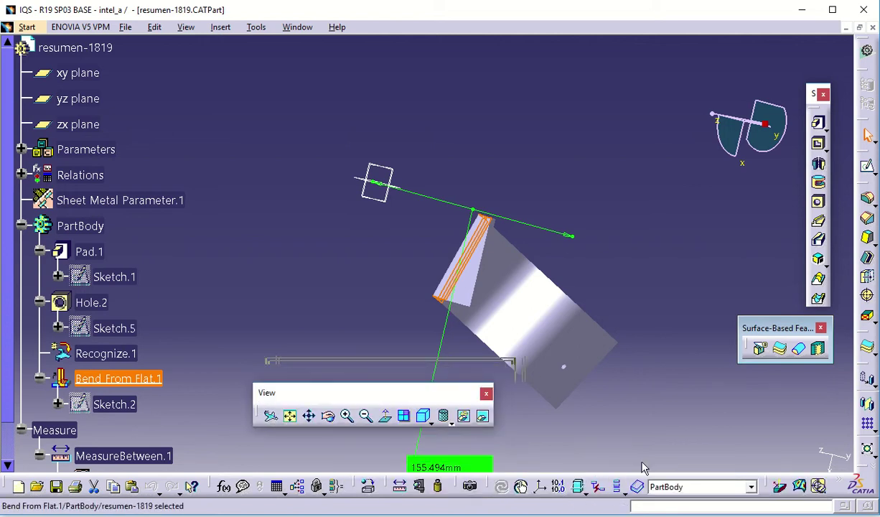
{"action": "left_click", "coordinate": [779, 487]}
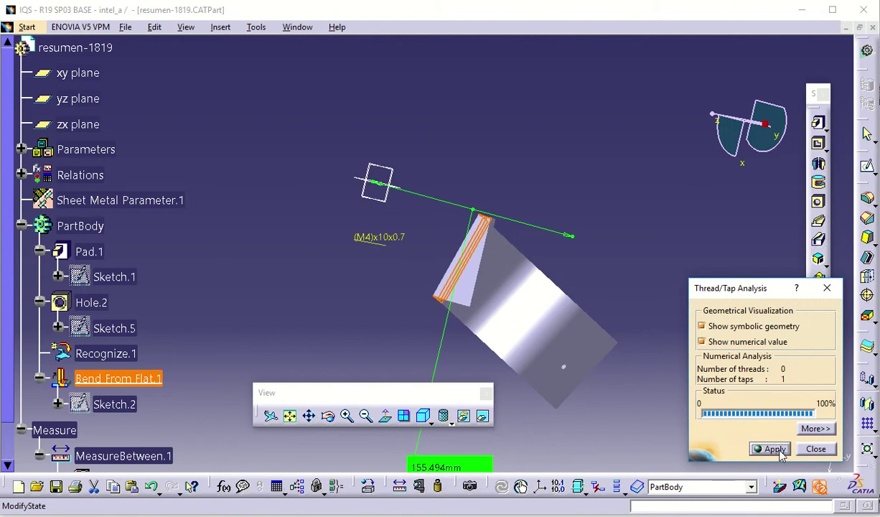
{"action": "left_click", "coordinate": [816, 448]}
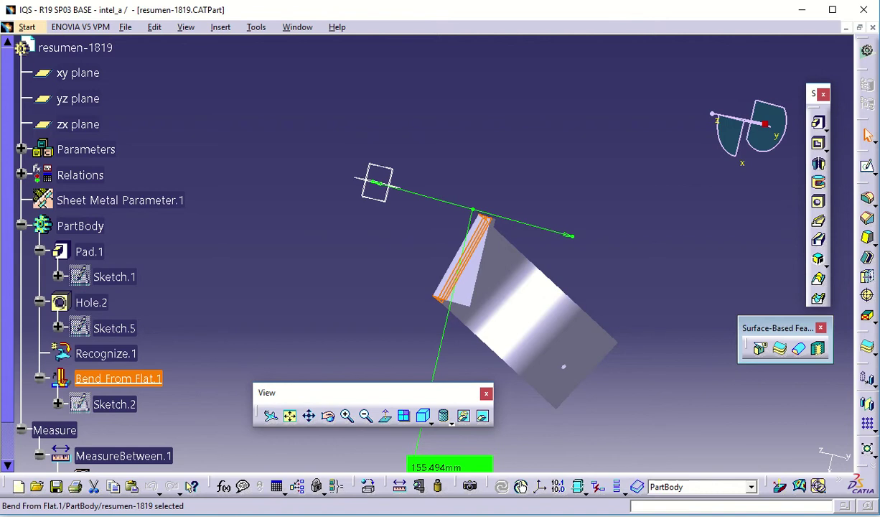
{"action": "left_click", "coordinate": [297, 26]}
{"action": "left_click", "coordinate": [330, 114]}
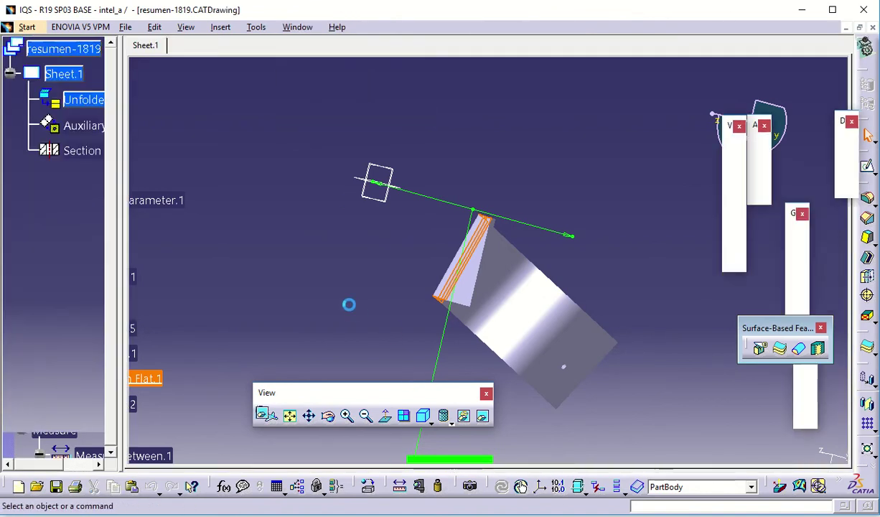